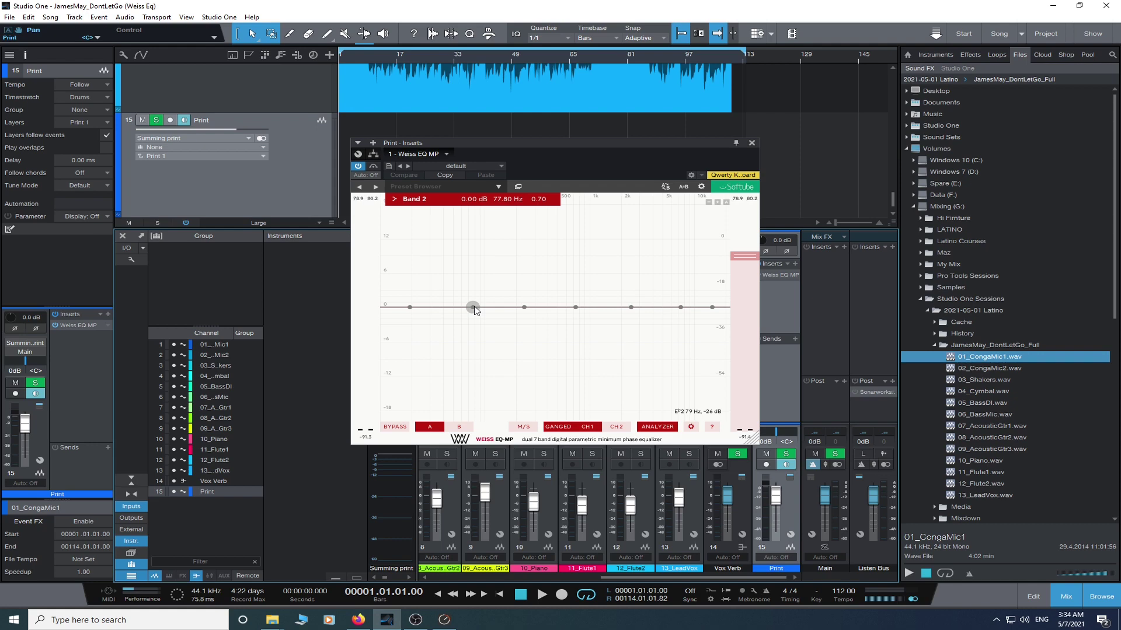
# - Close the Print channel's Weiss EQ MP window and look over the inserts on the mixer channels and the track arrangement
pyautogui.click(752, 143)
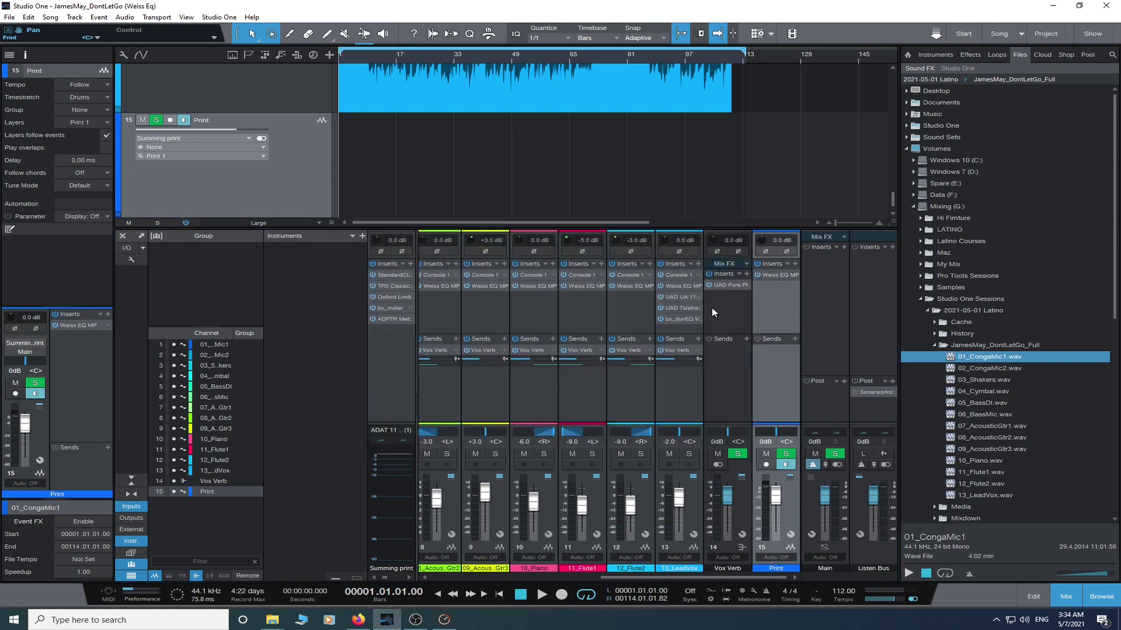
pyautogui.moveTo(746, 581); pyautogui.dragTo(455, 580)
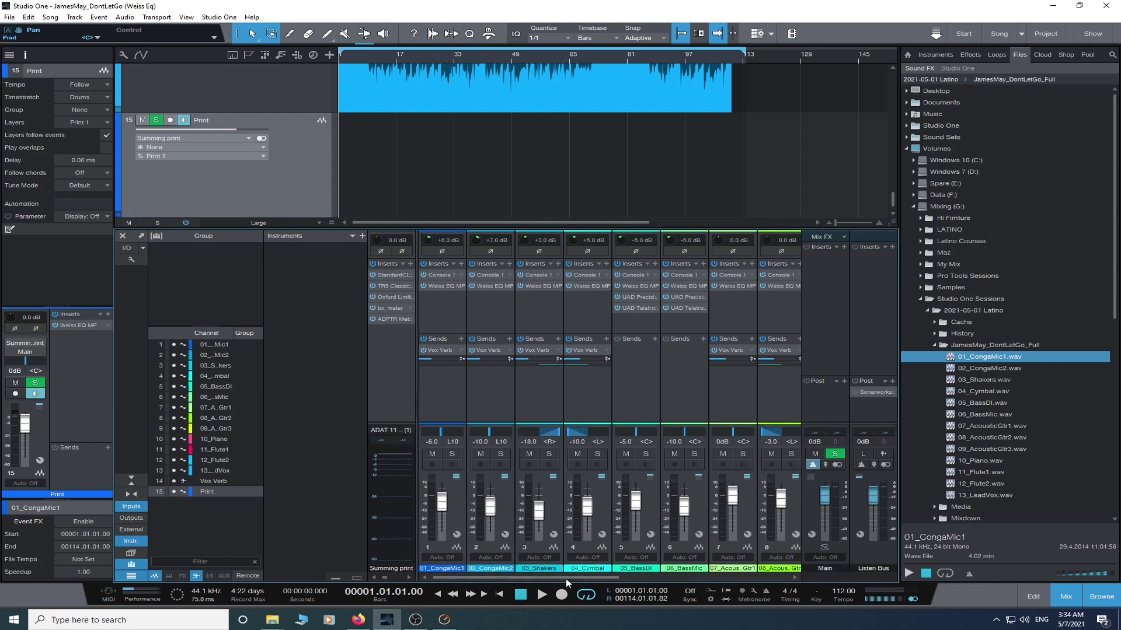
pyautogui.moveTo(566, 579); pyautogui.dragTo(744, 578)
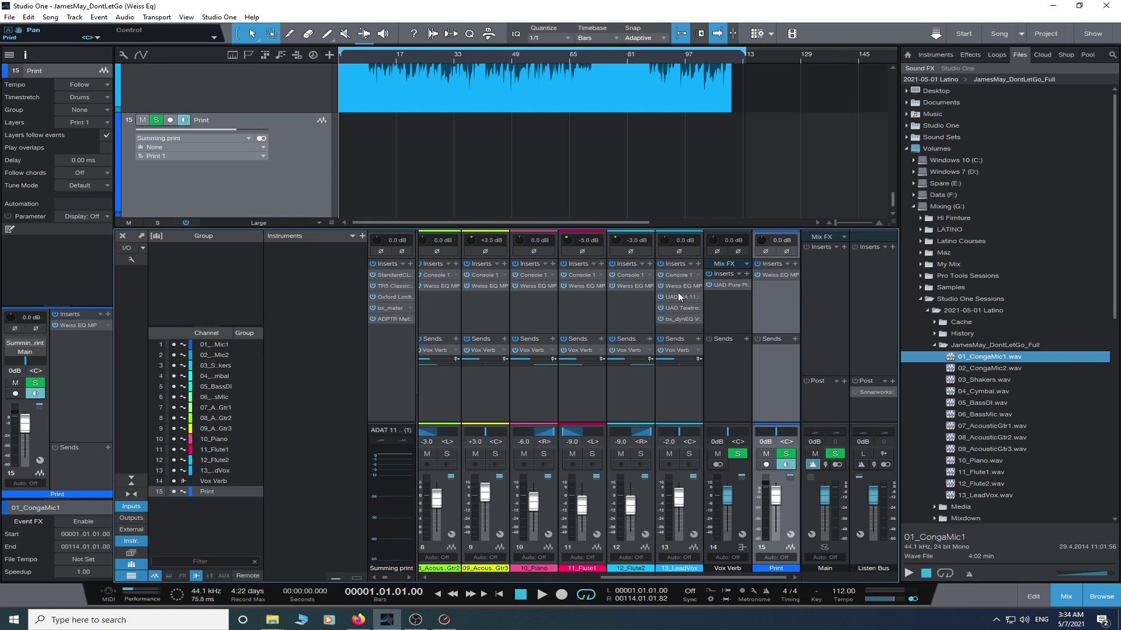
pyautogui.hscroll(-3, 572, 309)
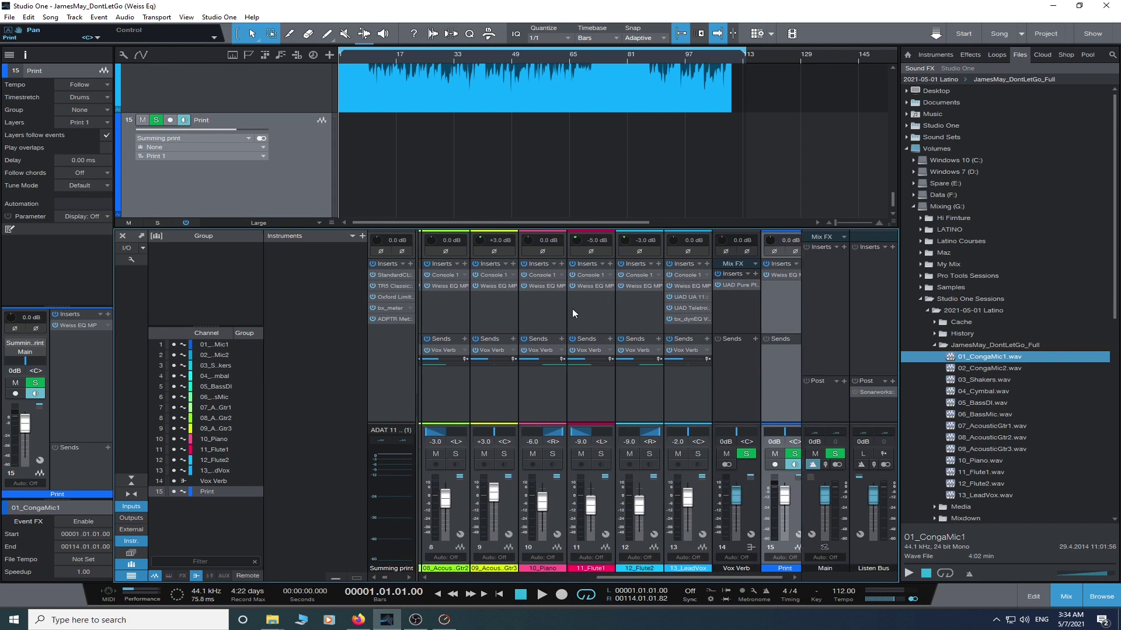
pyautogui.hscroll(1, 619, 321)
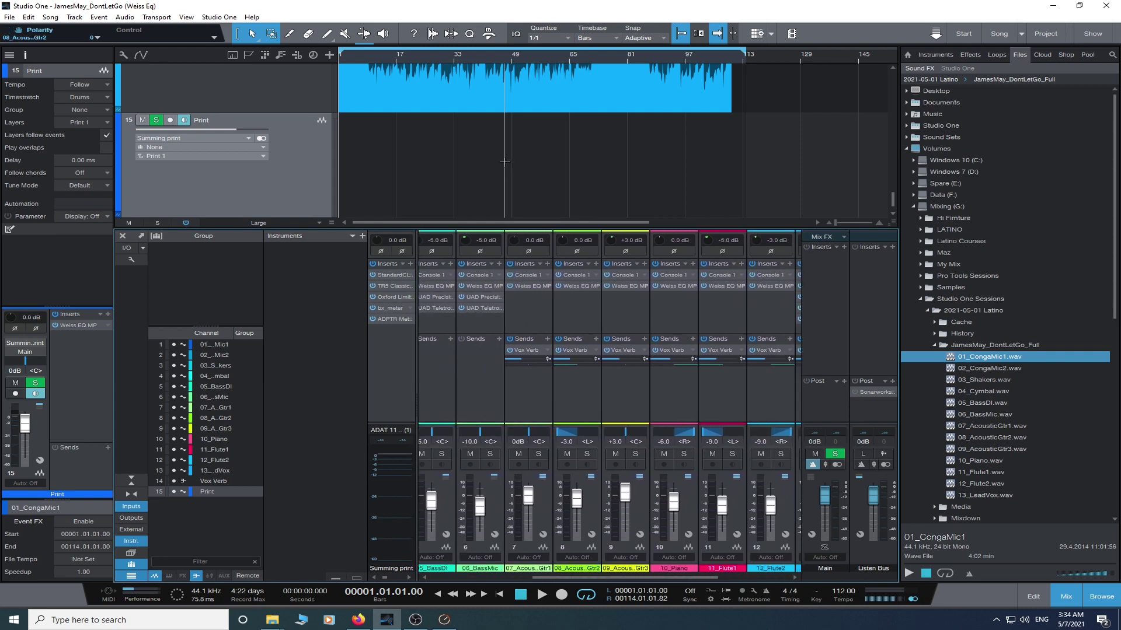
pyautogui.scroll(5, 464, 166)
pyautogui.scroll(8, 463, 166)
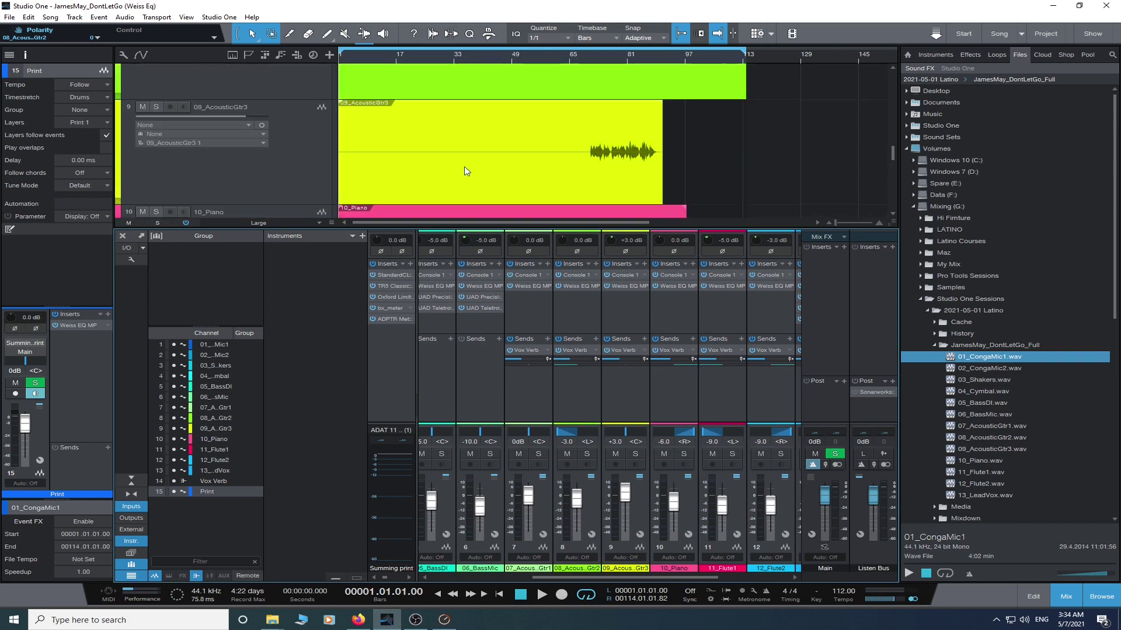
pyautogui.scroll(3, 463, 170)
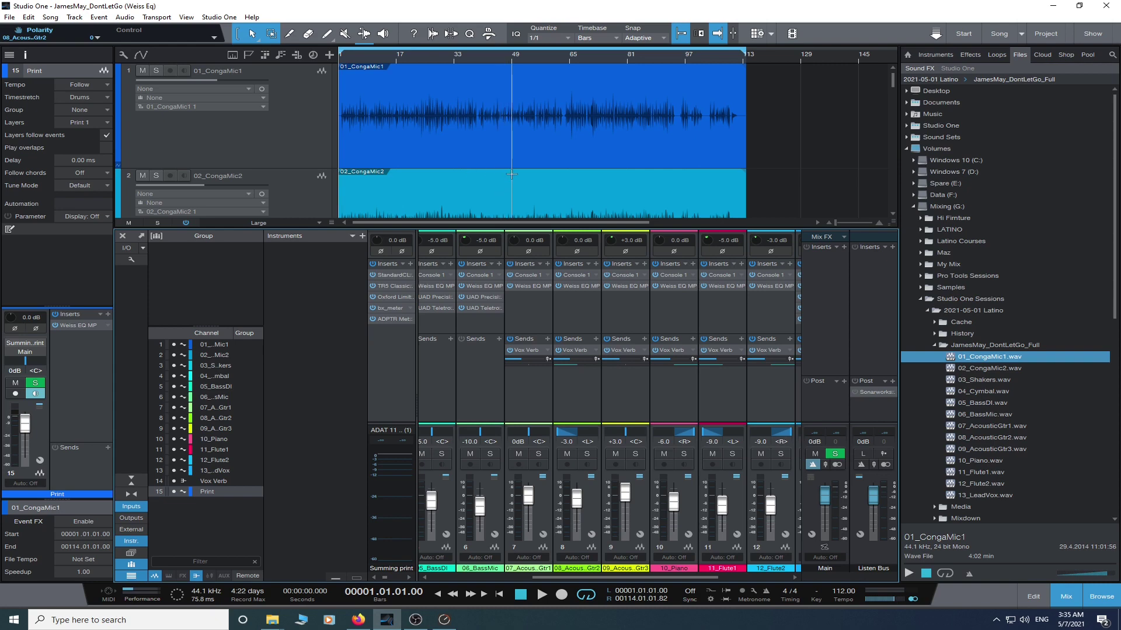
pyautogui.scroll(3, 416, 419)
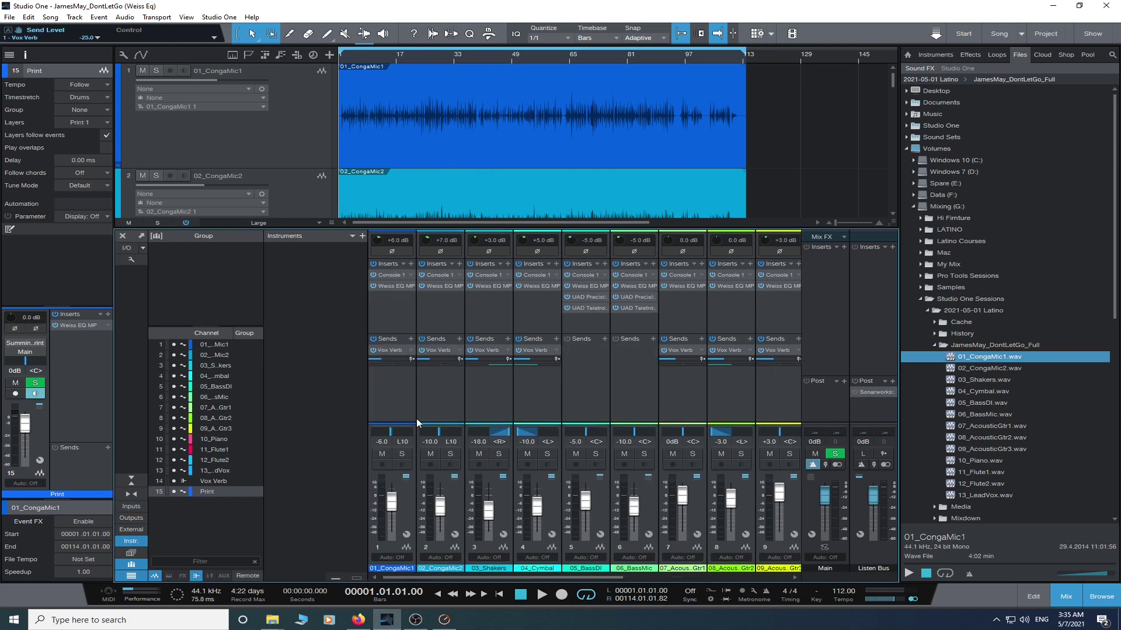
# - Select all the mixer channels from 01_CongaMic1 through 13_LeadVox together
pyautogui.click(395, 390)
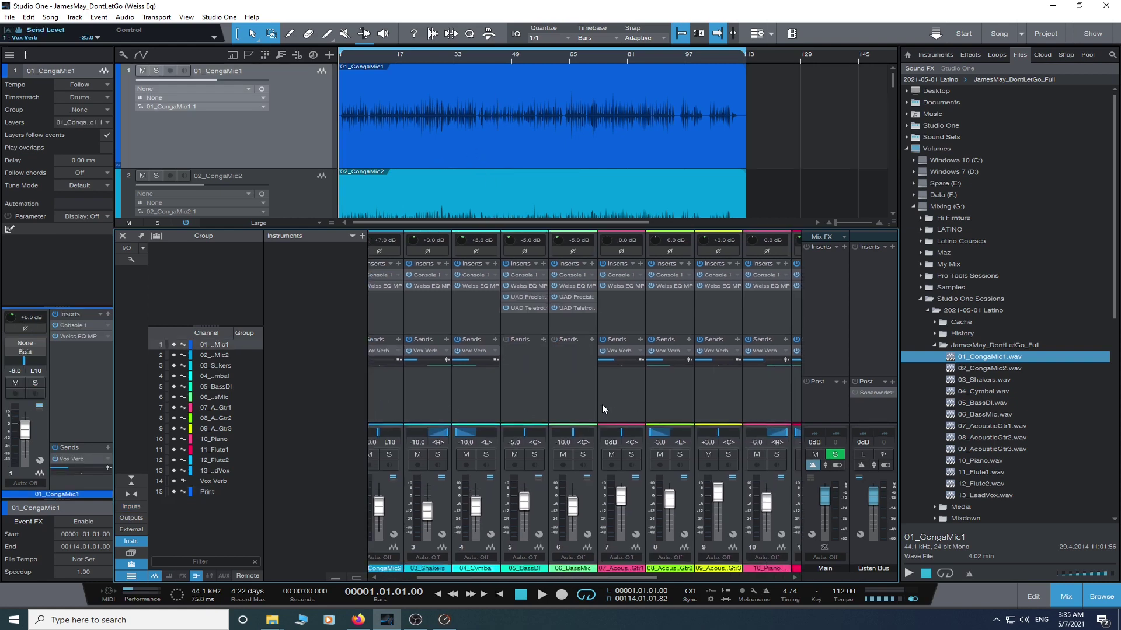
pyautogui.scroll(-5, 638, 393)
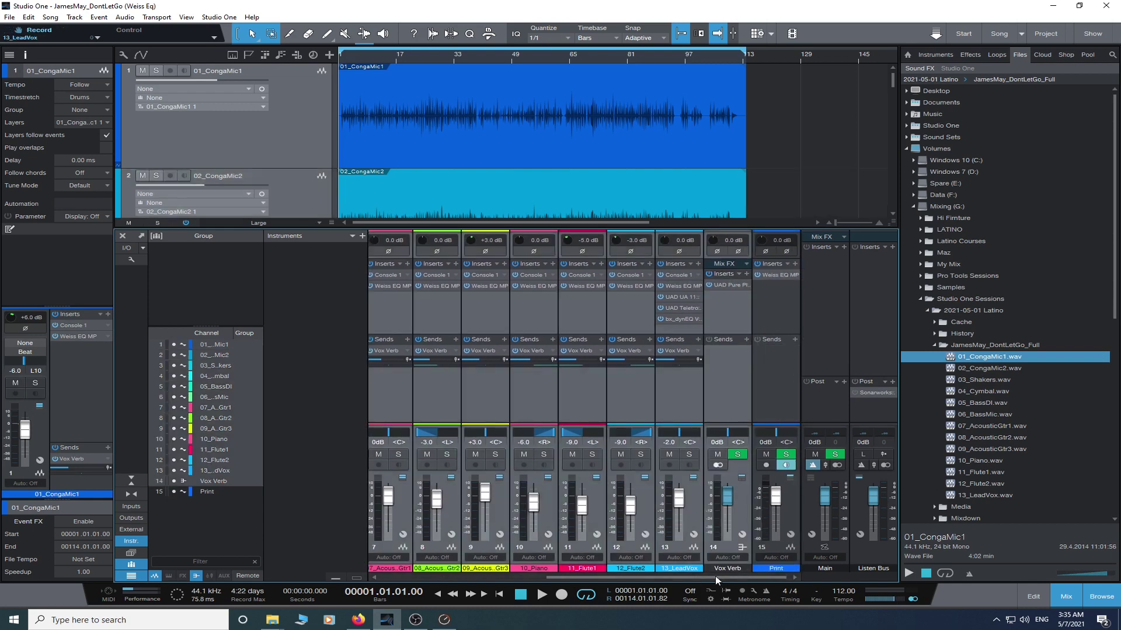
pyautogui.scroll(1, 715, 576)
pyautogui.scroll(5, 525, 576)
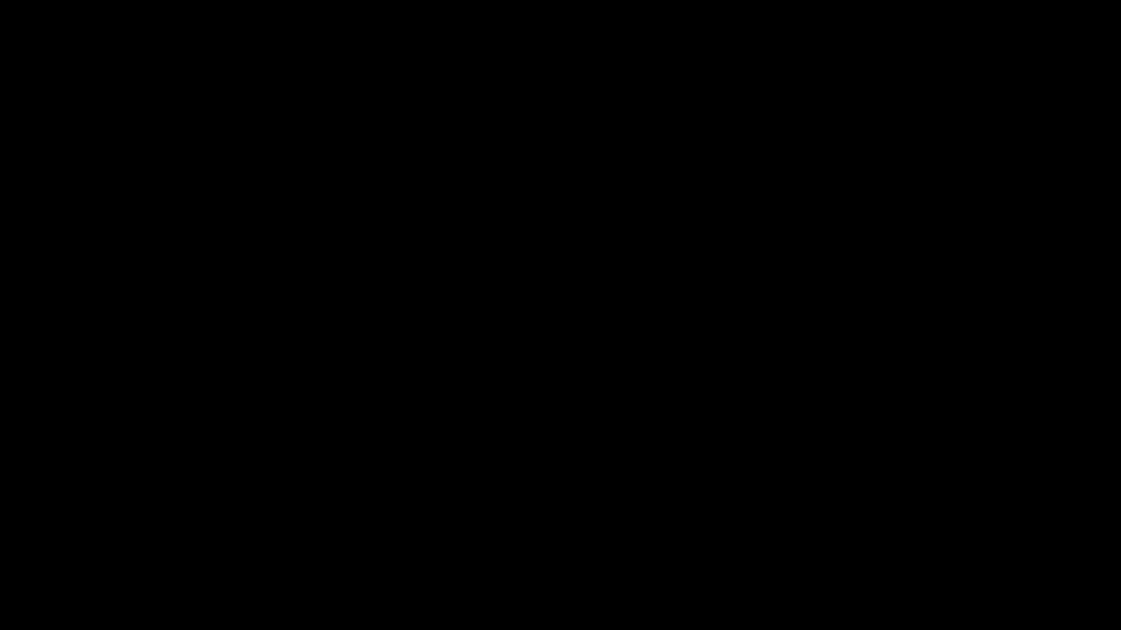
# - Play the song while repeatedly bypassing and reactivating Weiss EQ MP on all selected channels to compare the sound, and stop playback
pyautogui.press('space')
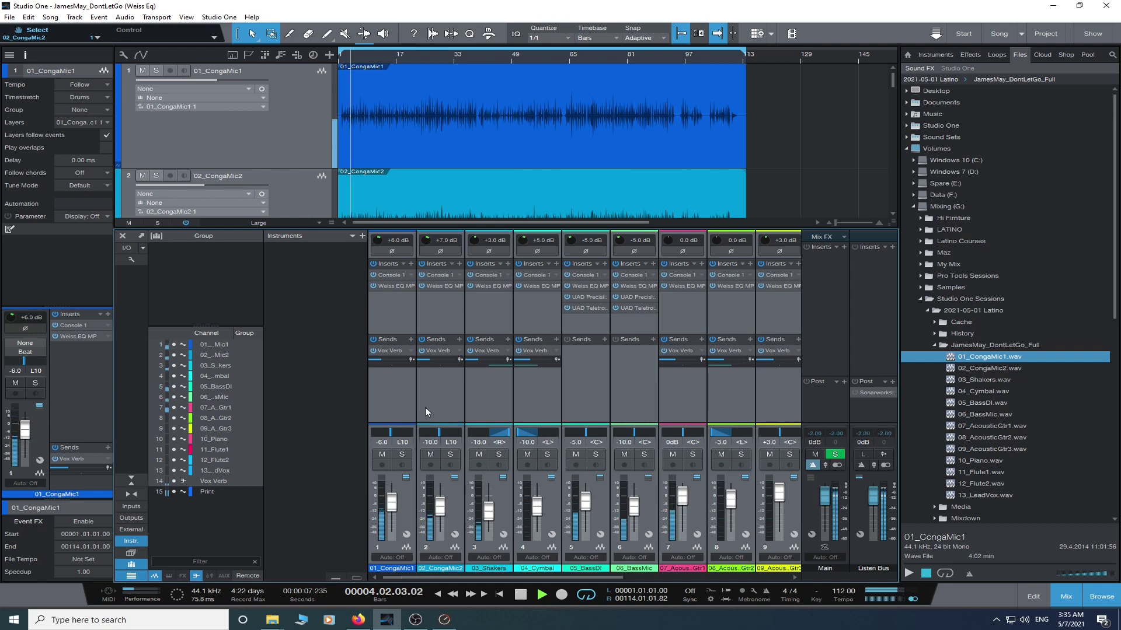
pyautogui.click(374, 286)
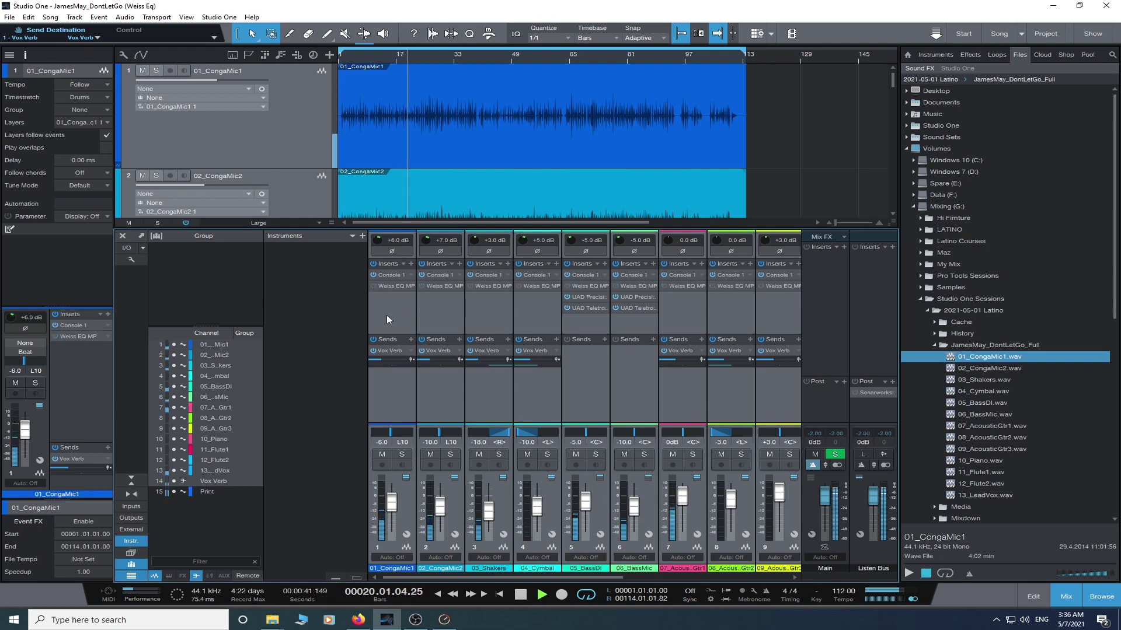
pyautogui.click(374, 288)
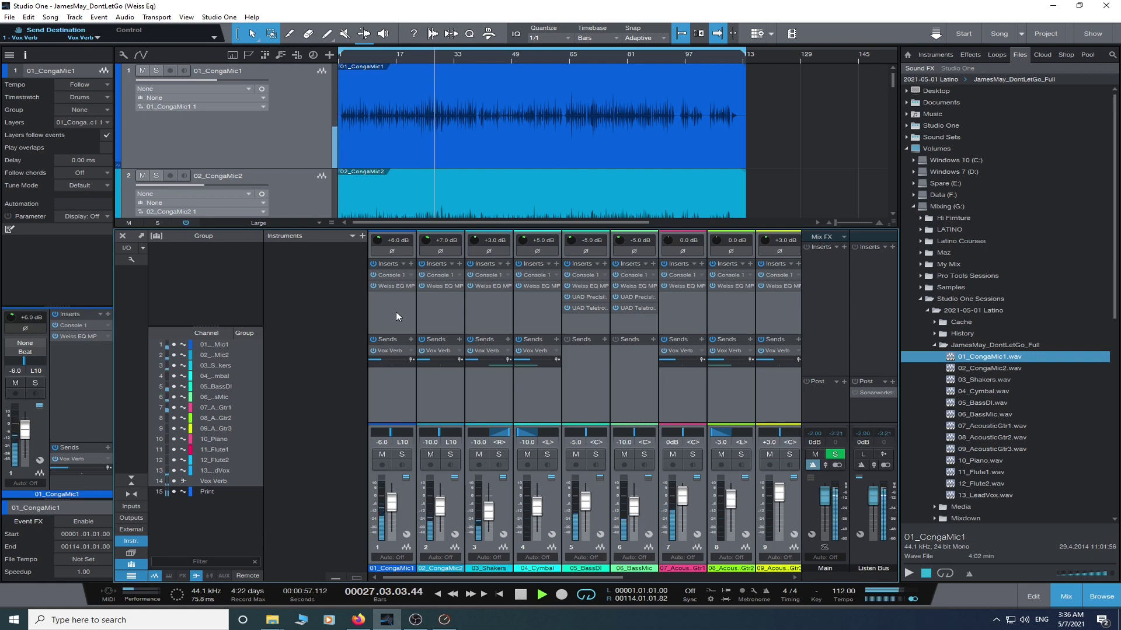
pyautogui.click(373, 286)
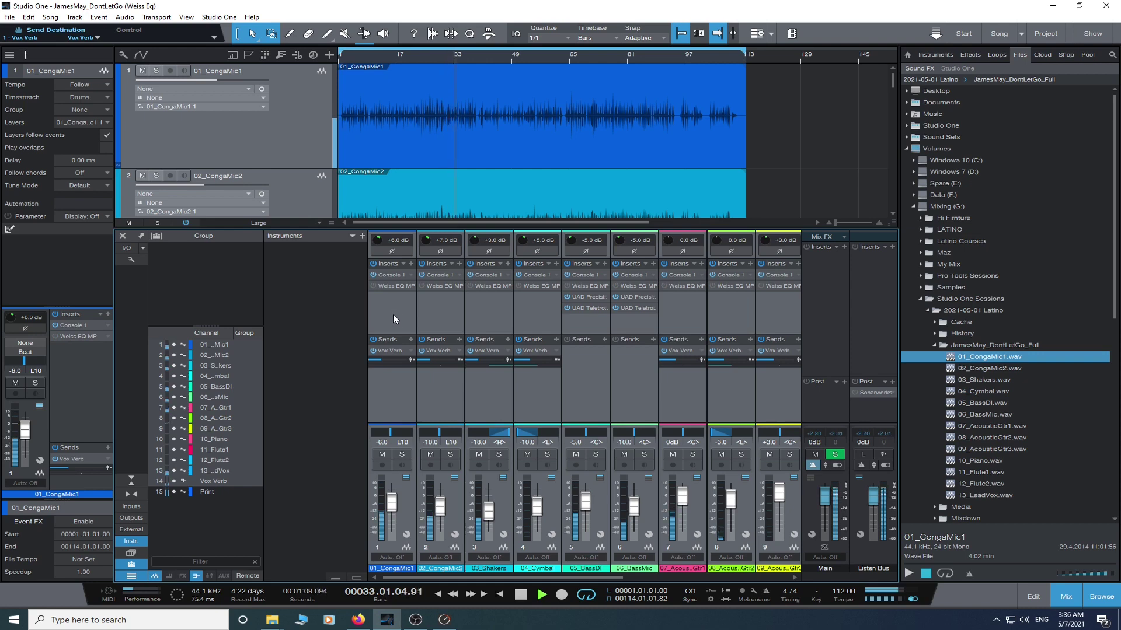
pyautogui.click(372, 287)
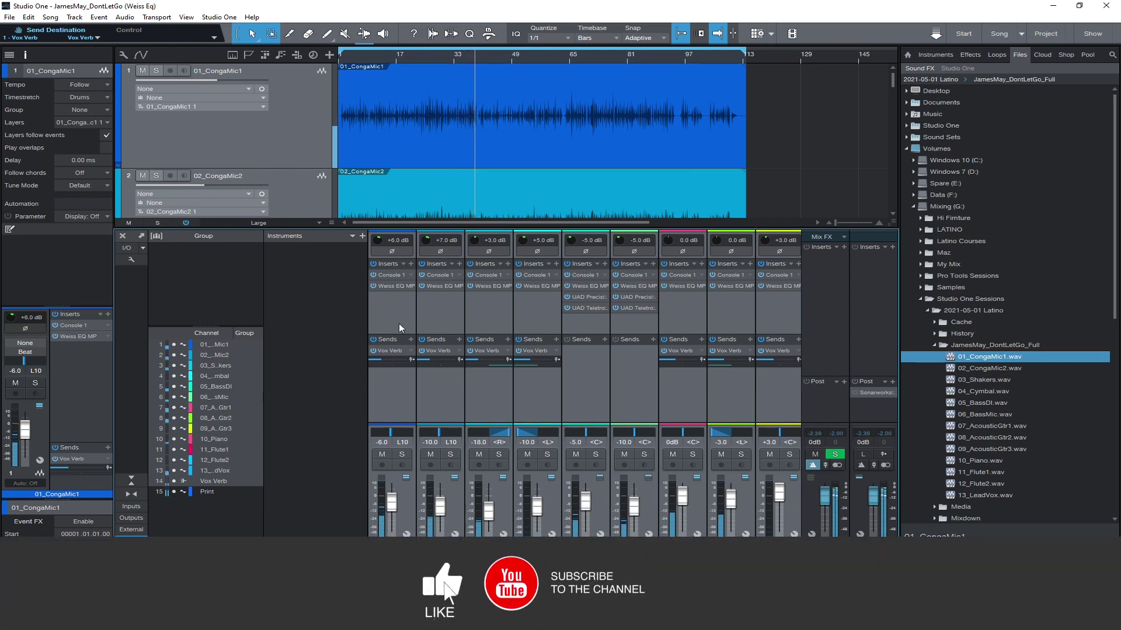
pyautogui.click(373, 286)
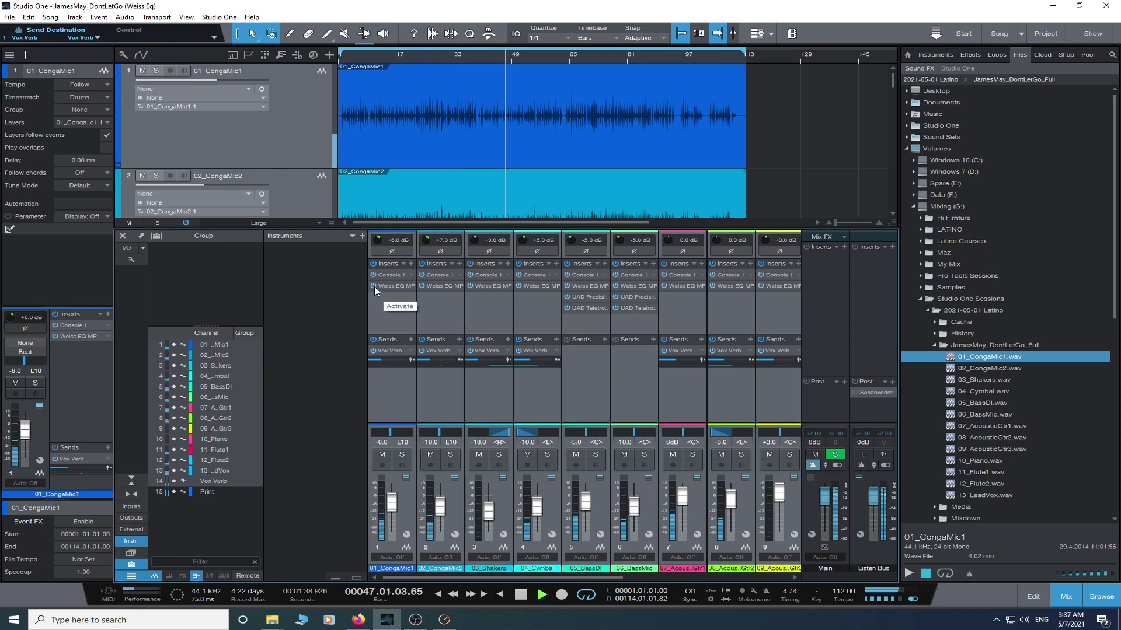
pyautogui.click(374, 286)
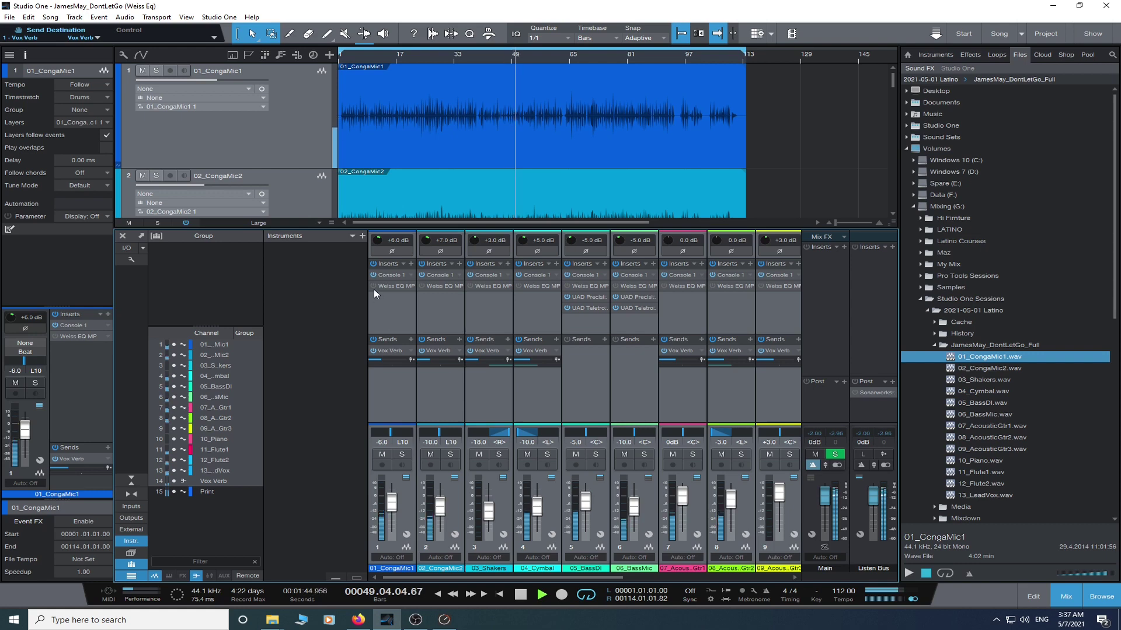
pyautogui.click(373, 289)
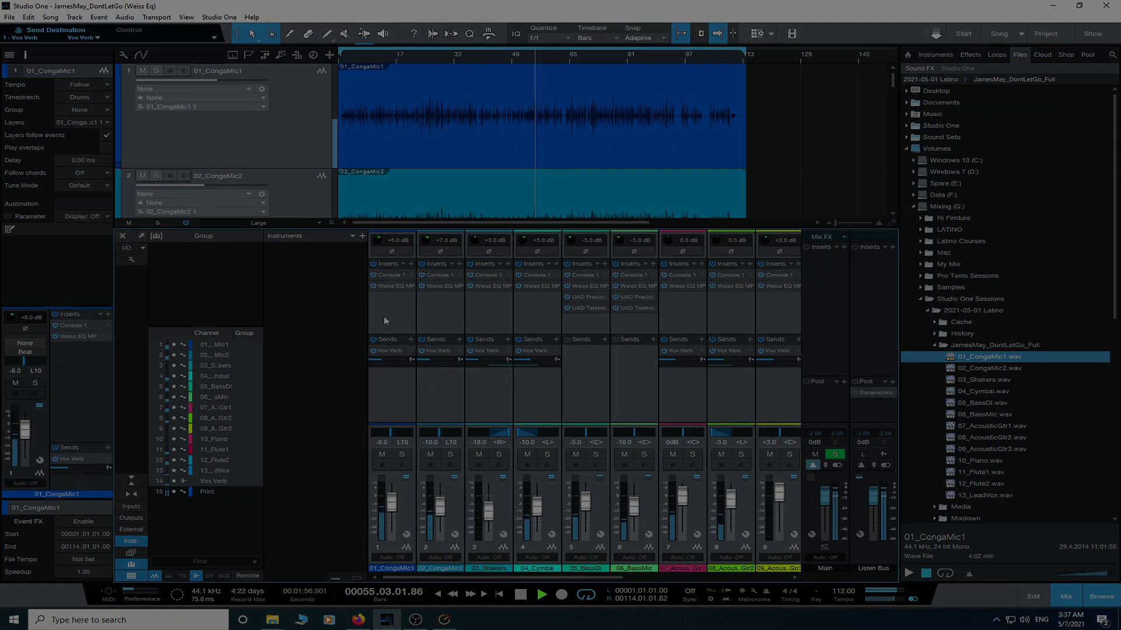
pyautogui.press('space')
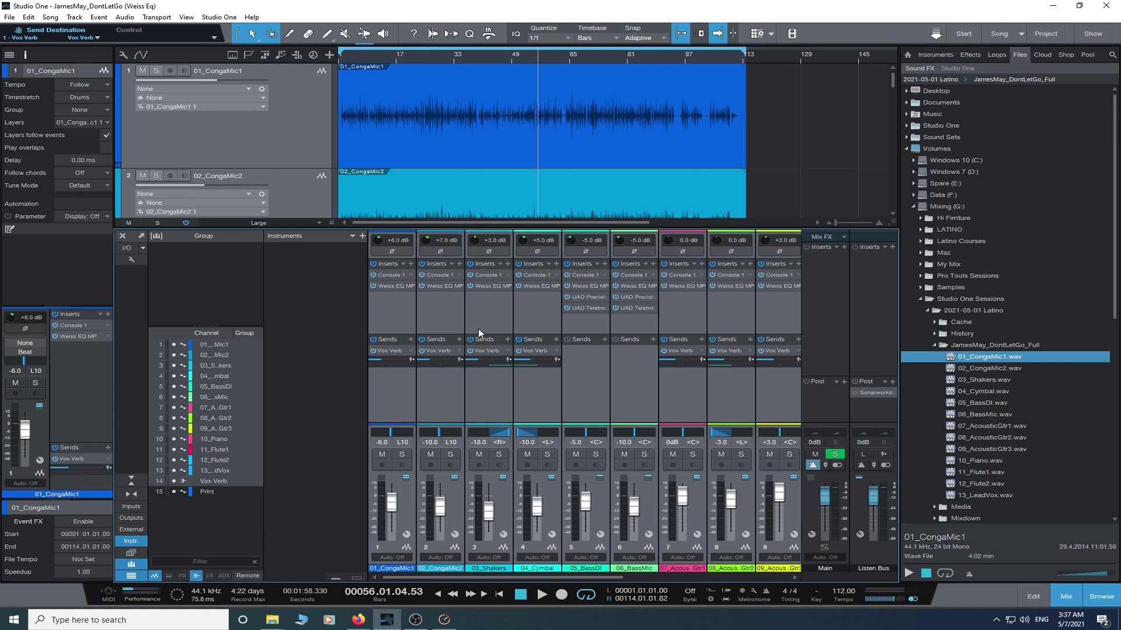
# - Open the Weiss EQ MP insert of the Print channel and shift its window slightly aside
pyautogui.hscroll(3, 471, 324)
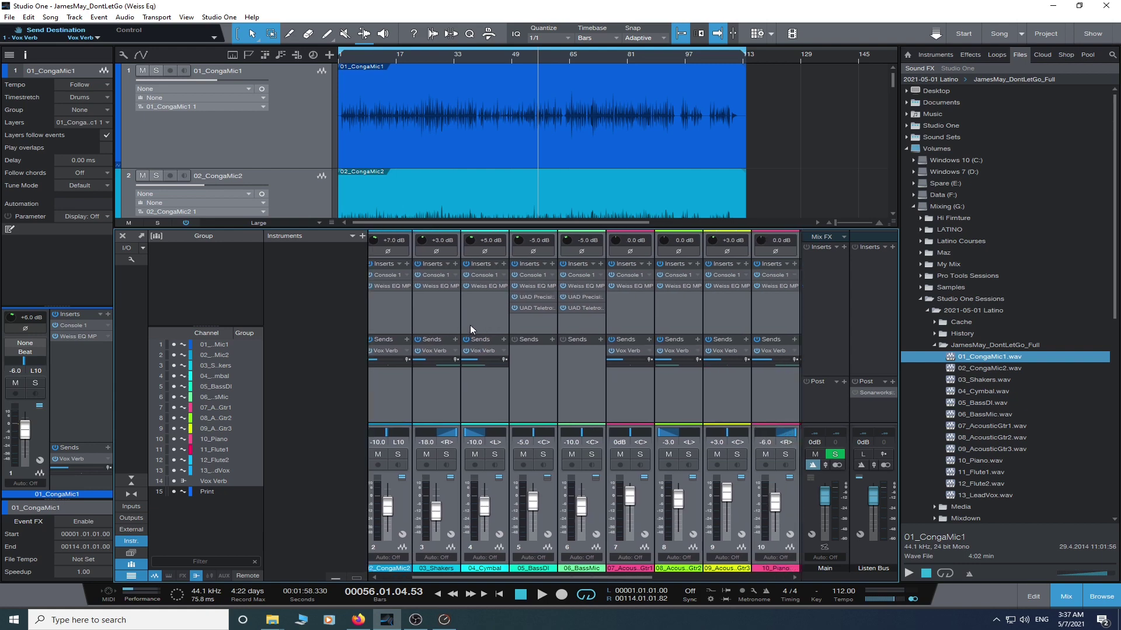
pyautogui.hscroll(-3, 410, 327)
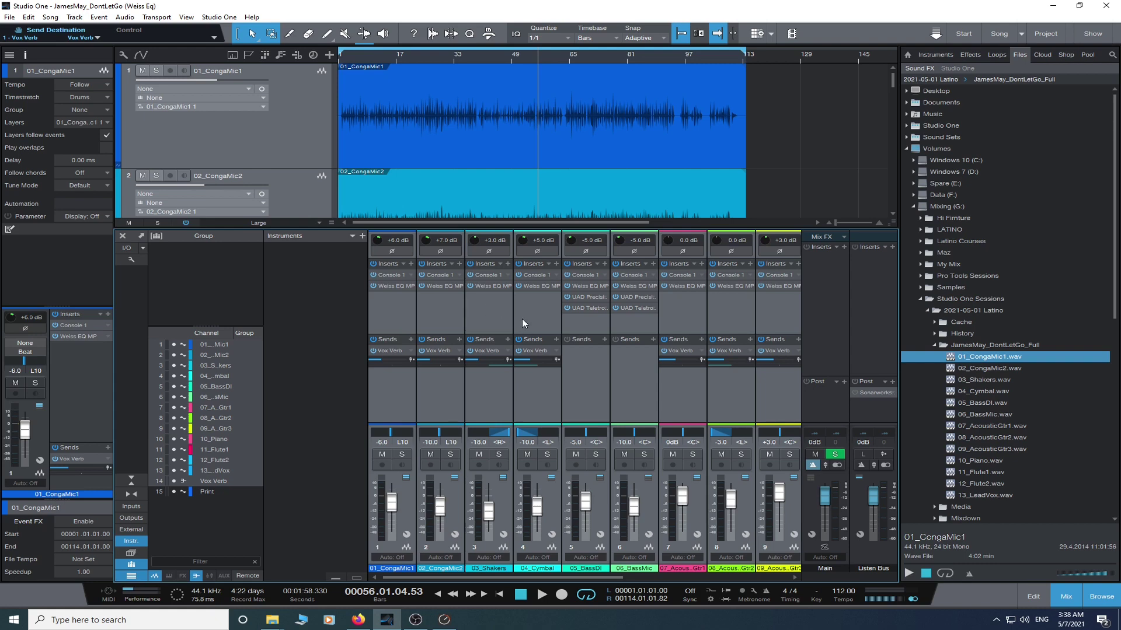
pyautogui.hscroll(5, 714, 327)
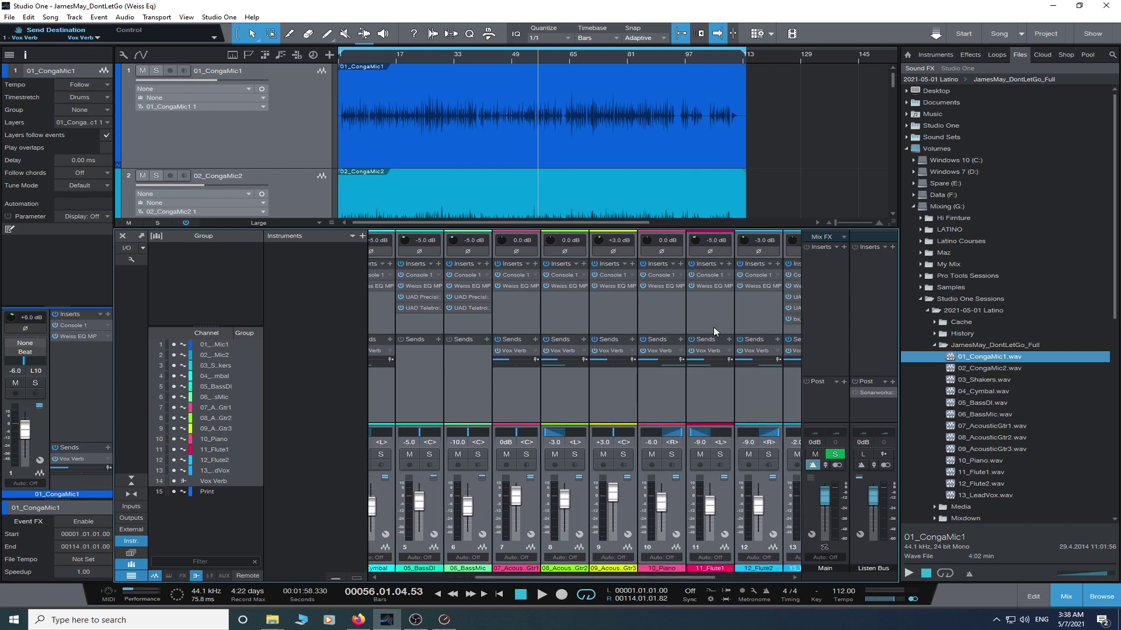
pyautogui.hscroll(3, 708, 327)
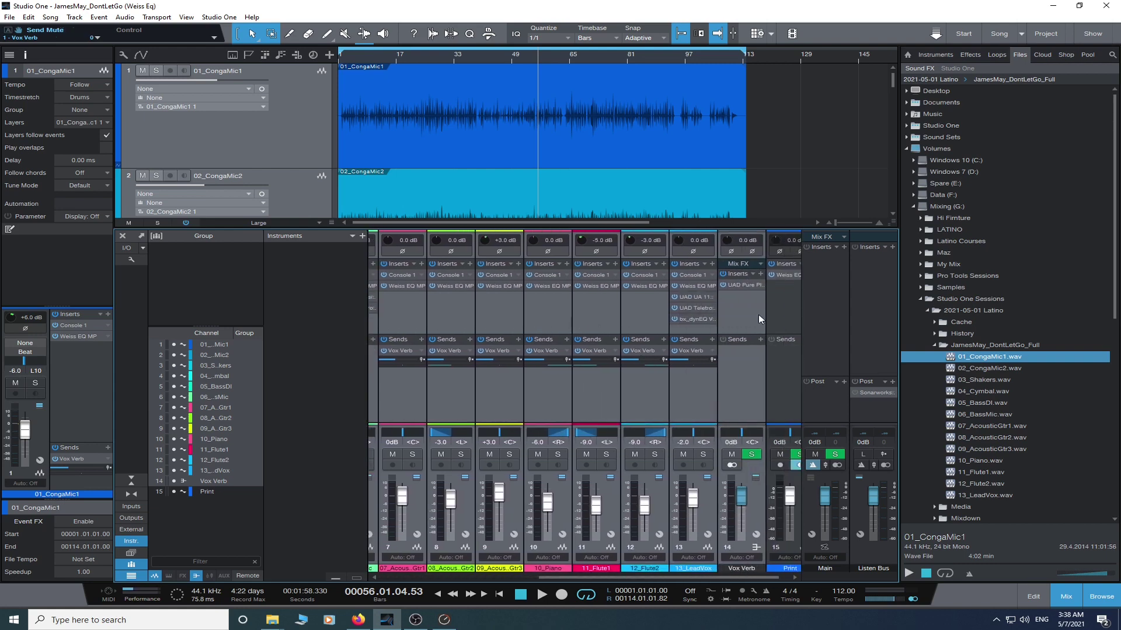
pyautogui.click(758, 309)
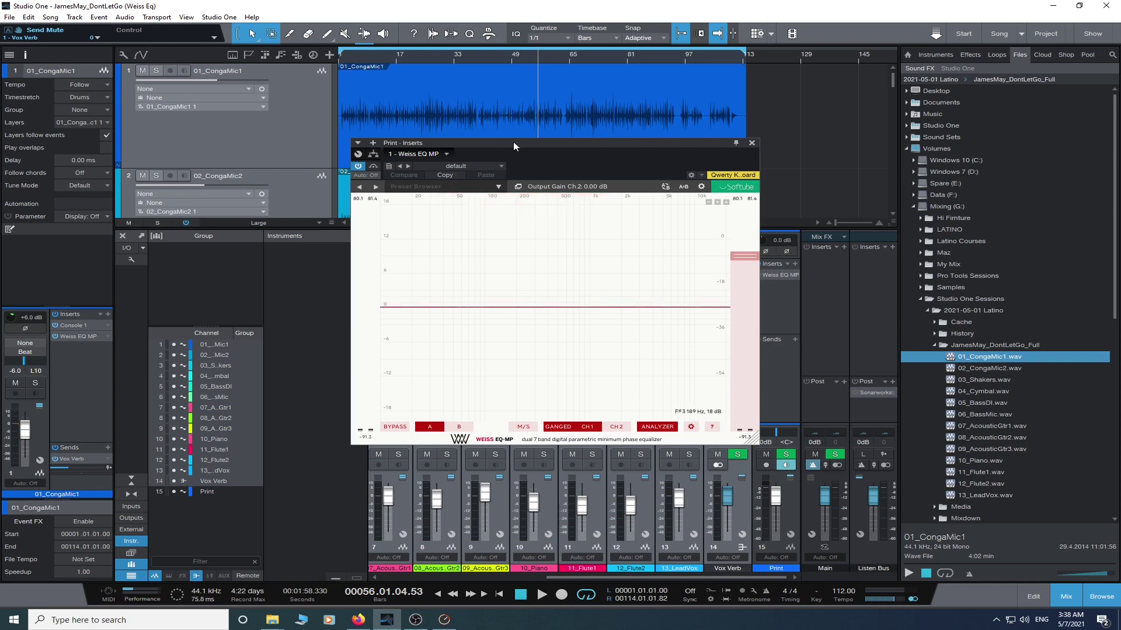
pyautogui.moveTo(513, 144); pyautogui.dragTo(486, 154)
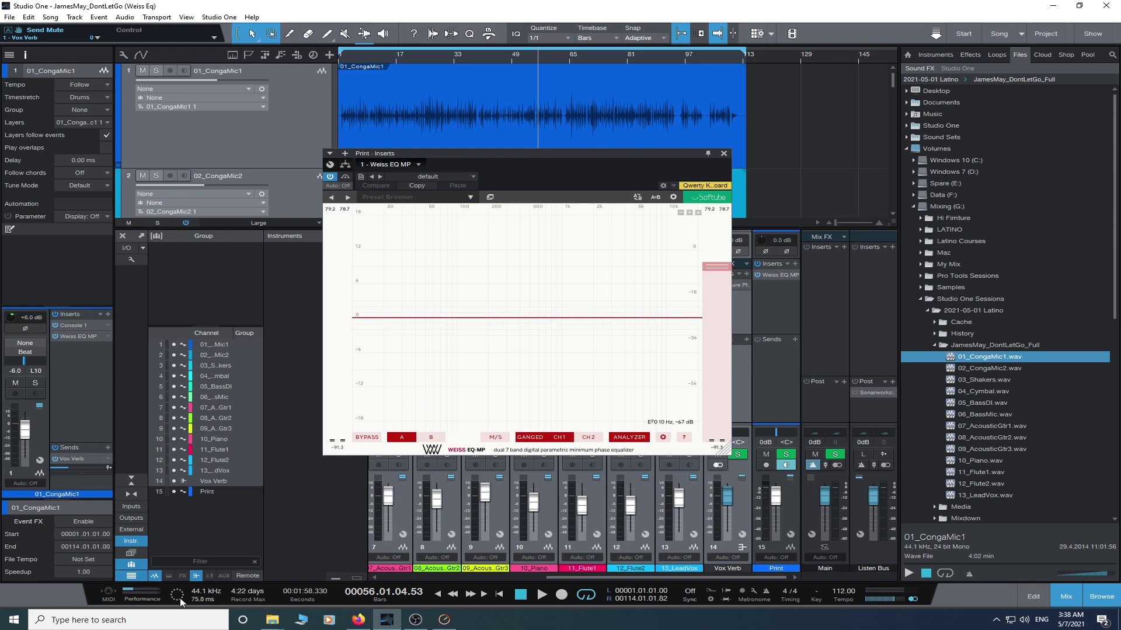
# - Open the Performance Monitor and examine the CPU load of each insert plug-in, especially the Weiss EQ MP instances
pyautogui.click(141, 590)
pyautogui.click(141, 589)
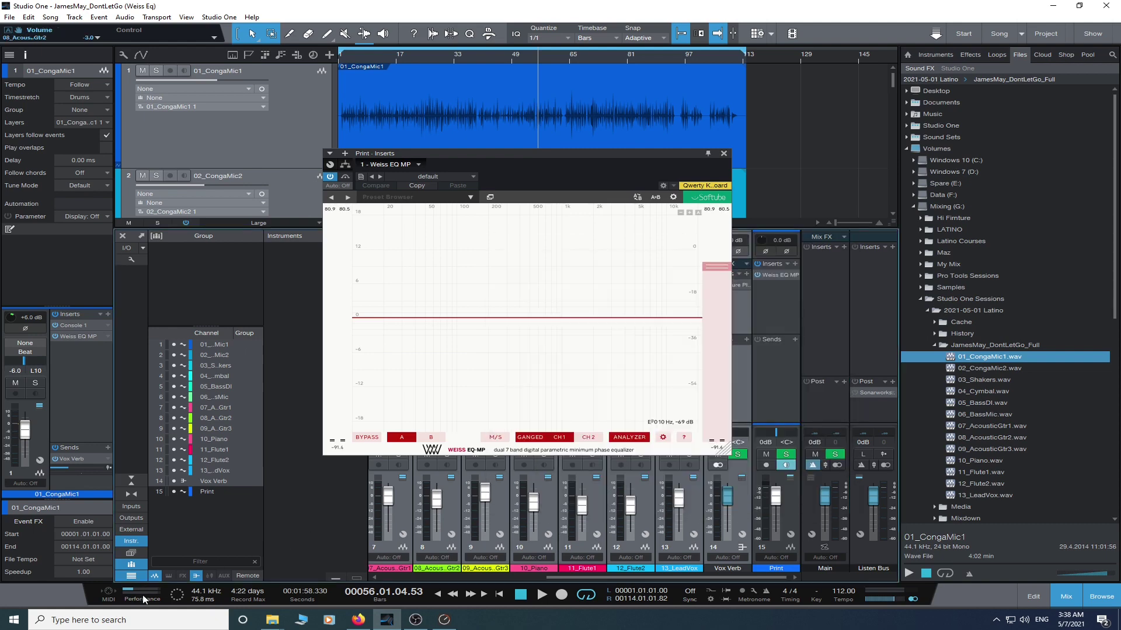
pyautogui.click(145, 590)
pyautogui.moveTo(599, 245); pyautogui.dragTo(484, 217)
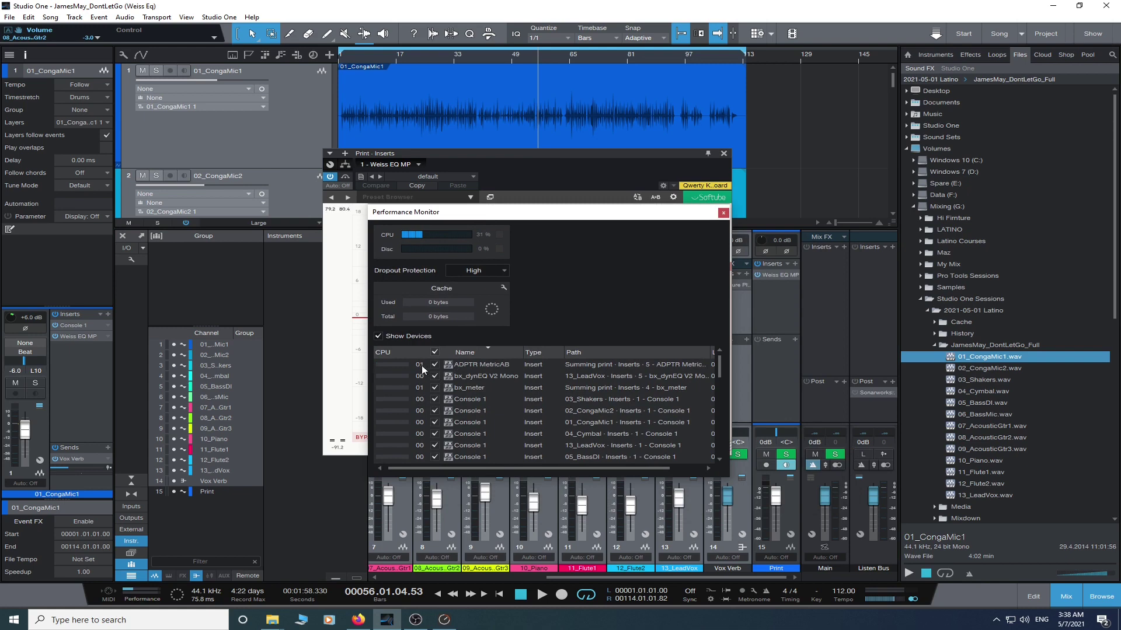
pyautogui.scroll(-3, 425, 422)
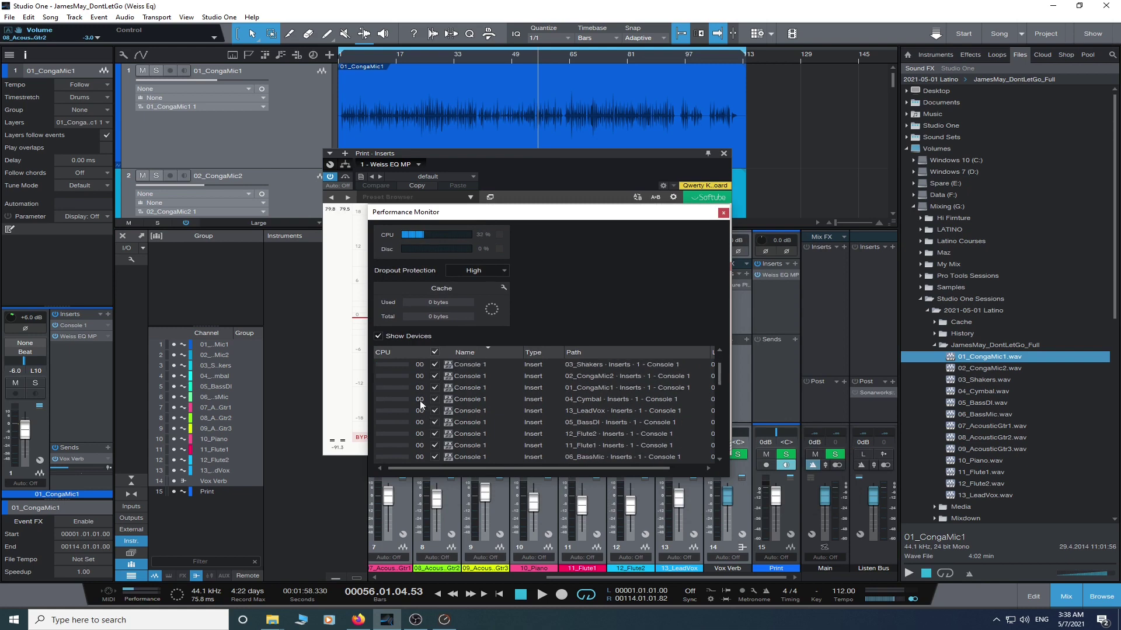
pyautogui.scroll(-1, 420, 417)
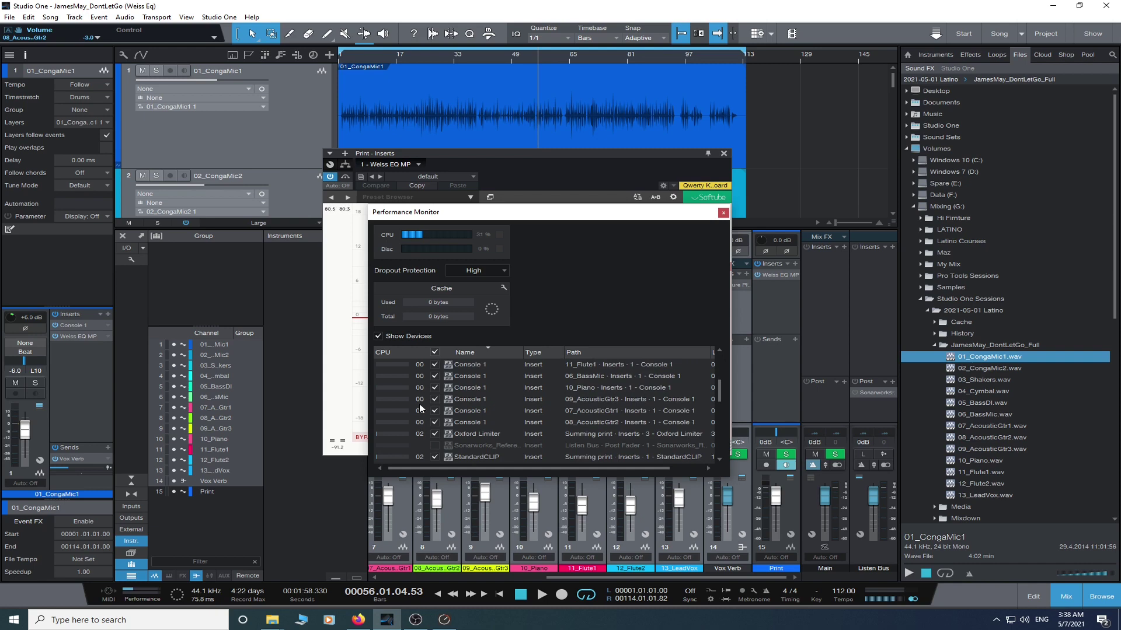
pyautogui.scroll(-2, 421, 378)
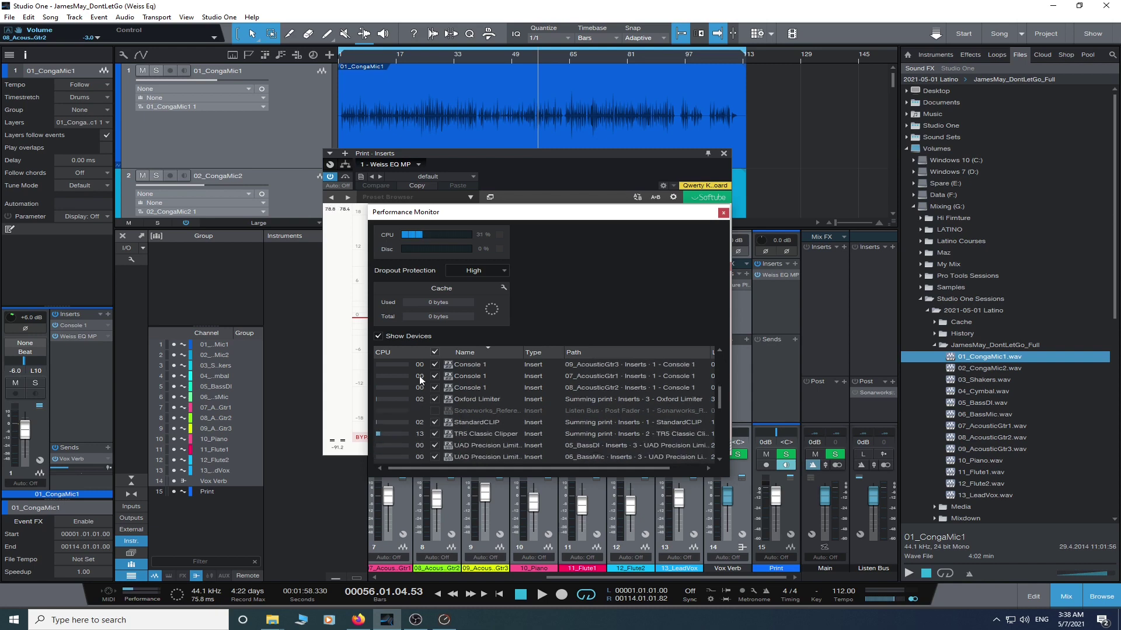
pyautogui.scroll(-3, 420, 378)
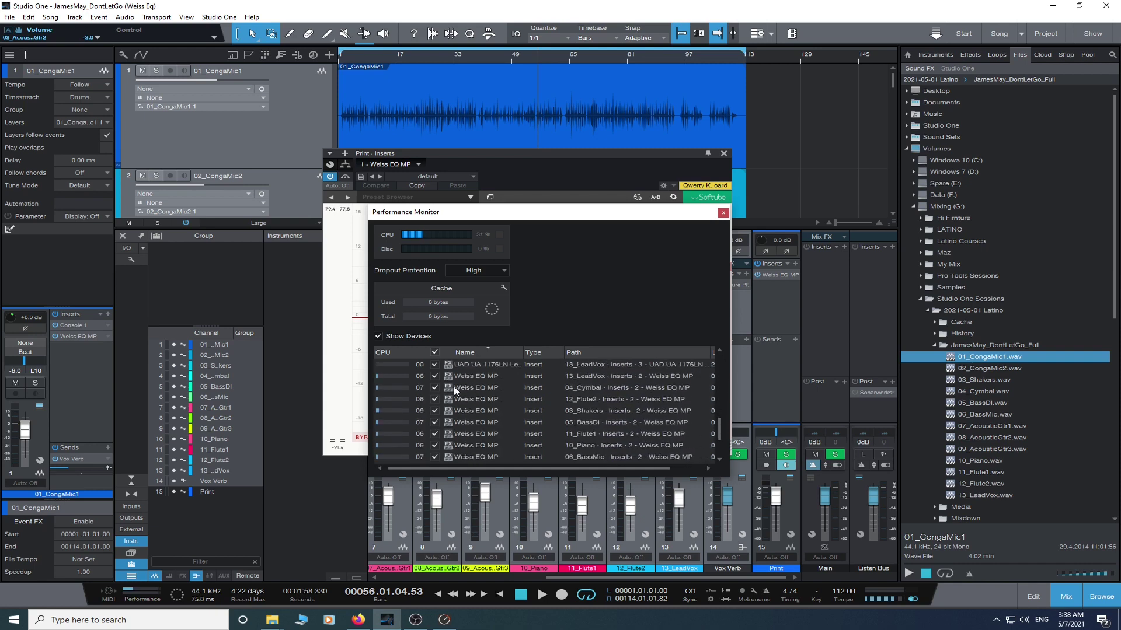
pyautogui.scroll(-1, 481, 385)
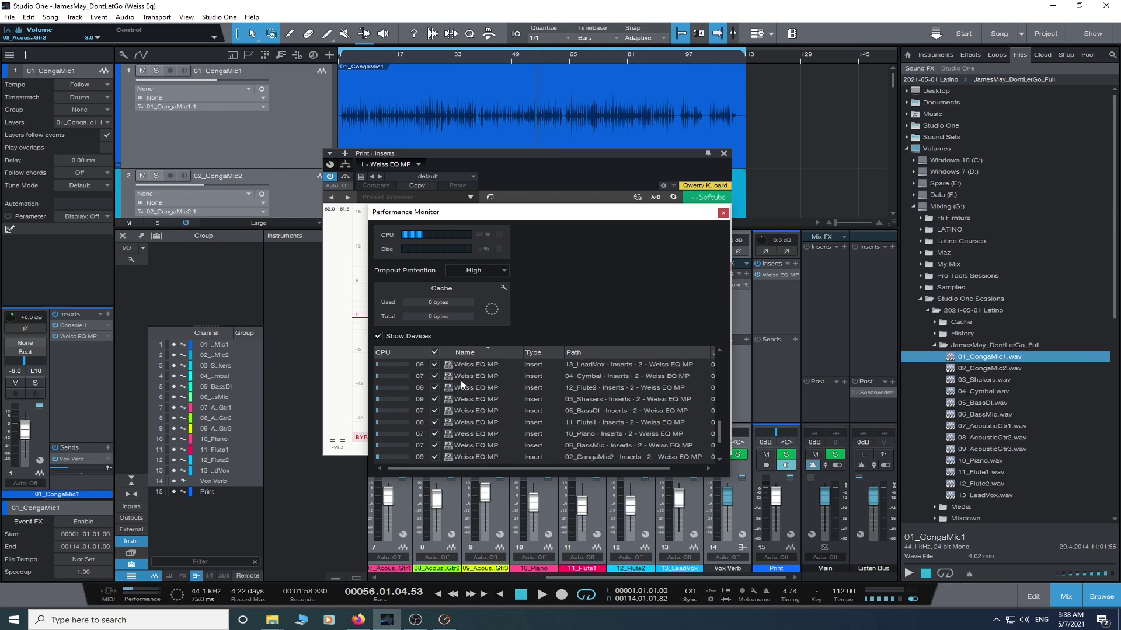
pyautogui.scroll(1, 449, 382)
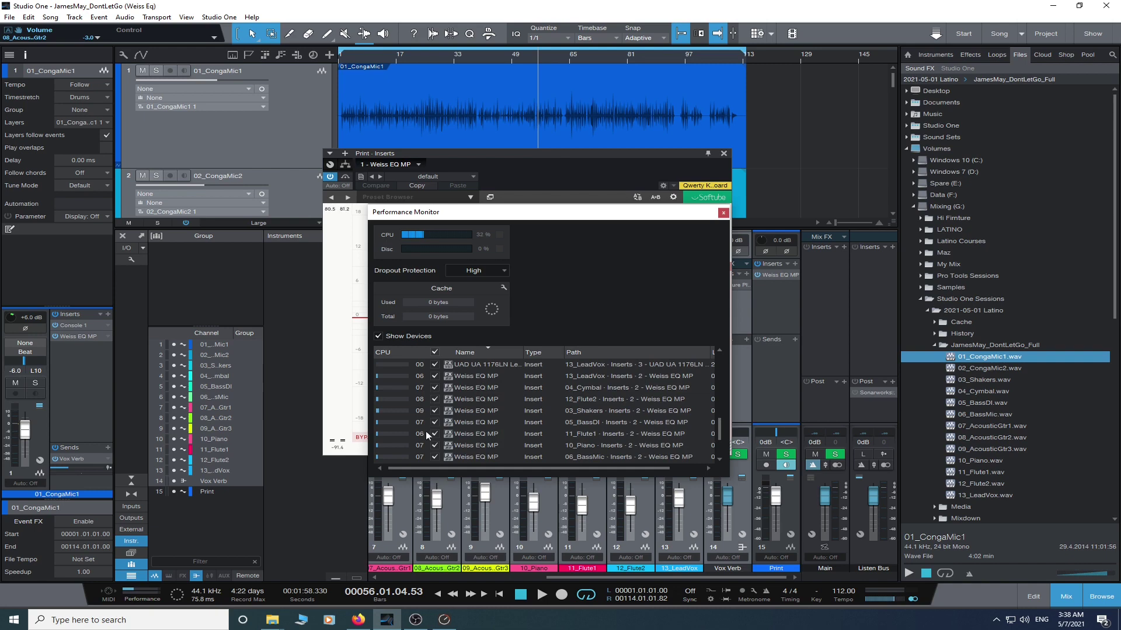
pyautogui.scroll(-3, 424, 426)
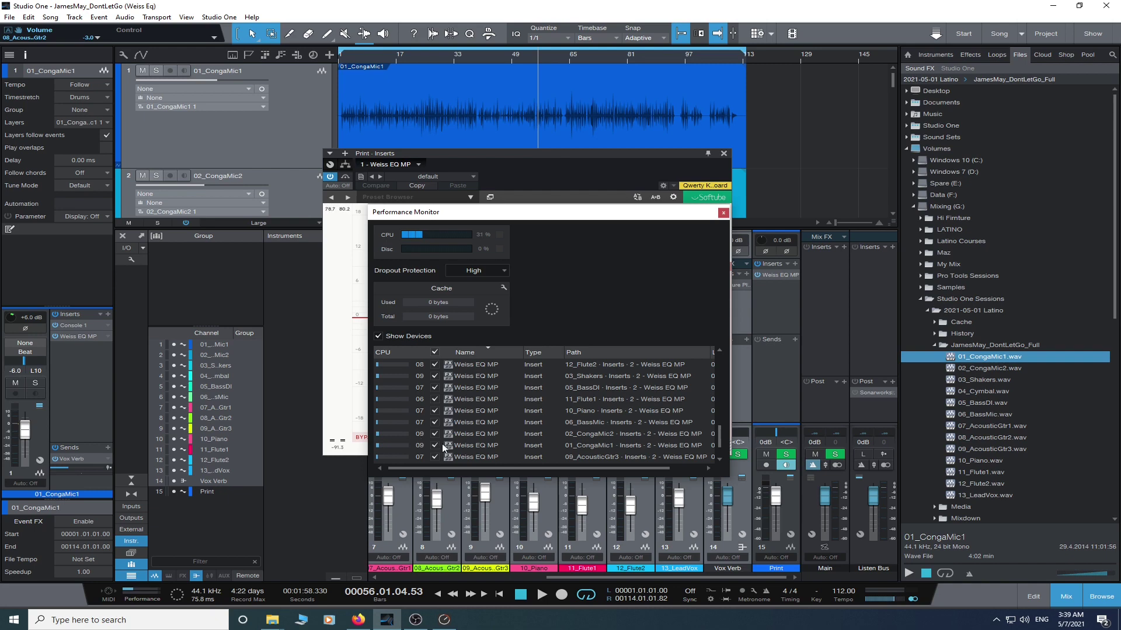
# - Examine the CPU load of the last Weiss EQ MP instances, including the Print channel's, and close the Performance Monitor
pyautogui.scroll(-3, 414, 448)
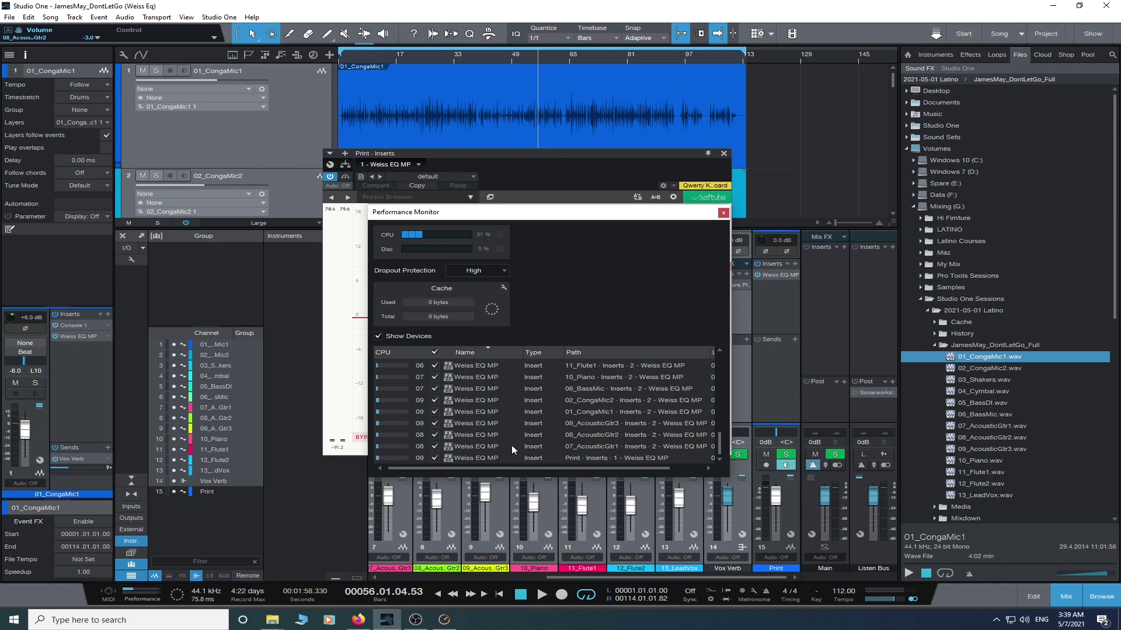
pyautogui.click(723, 213)
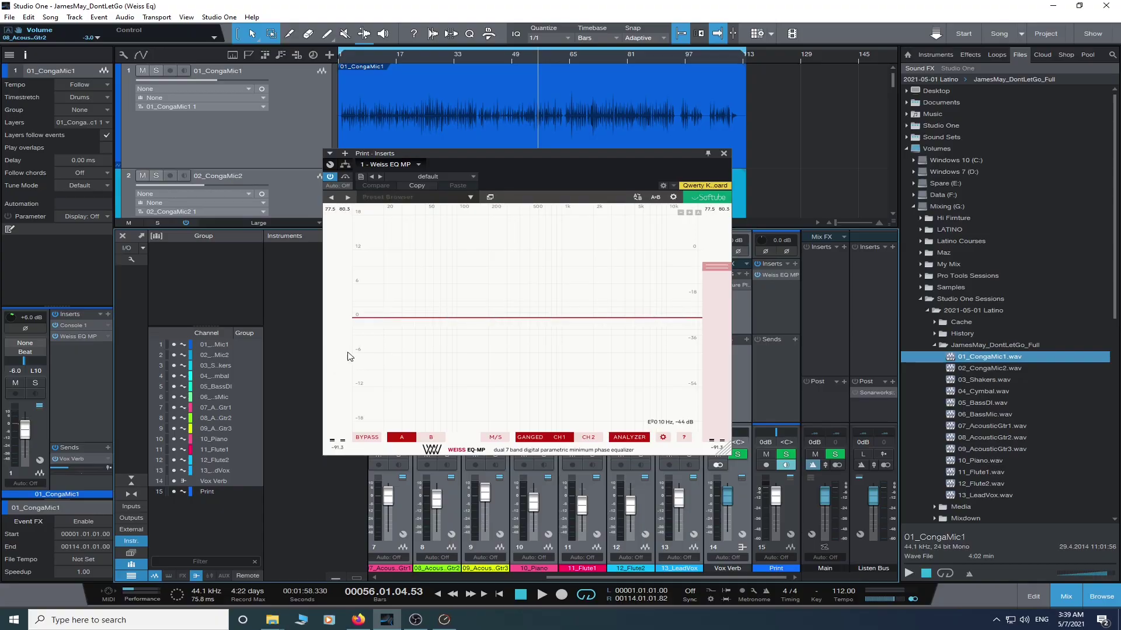
# - Try the EQ's output gain by lowering it, toggling bypass on and off, raising it to 3.00 dB, and resetting it to 0.00 dB
pyautogui.moveTo(715, 269)
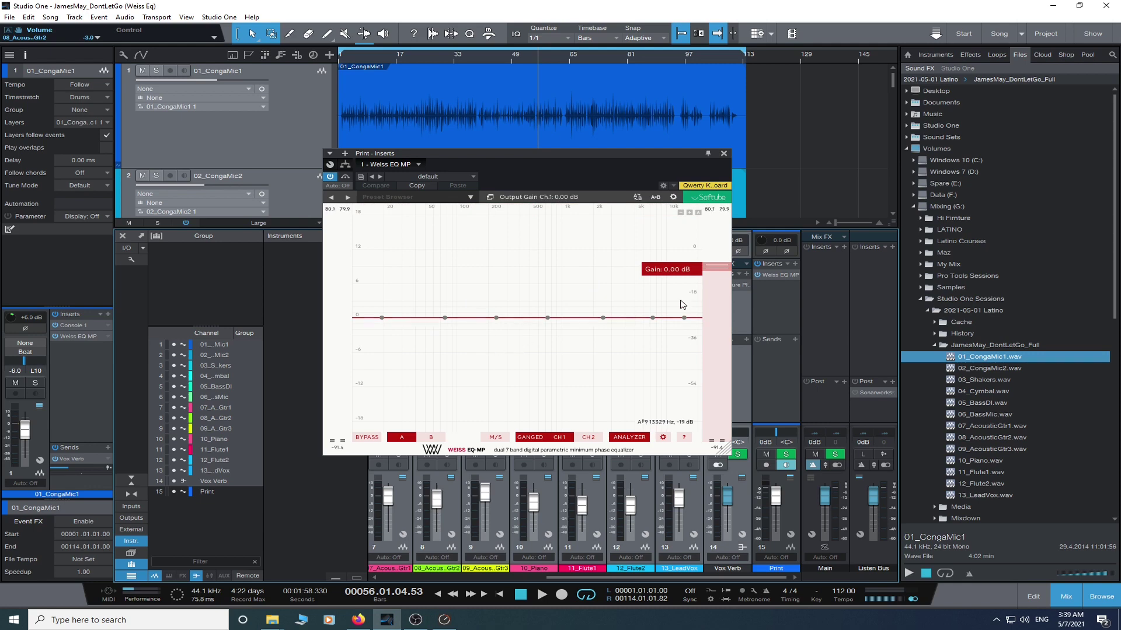
pyautogui.moveTo(712, 279); pyautogui.dragTo(712, 287)
pyautogui.click(367, 437)
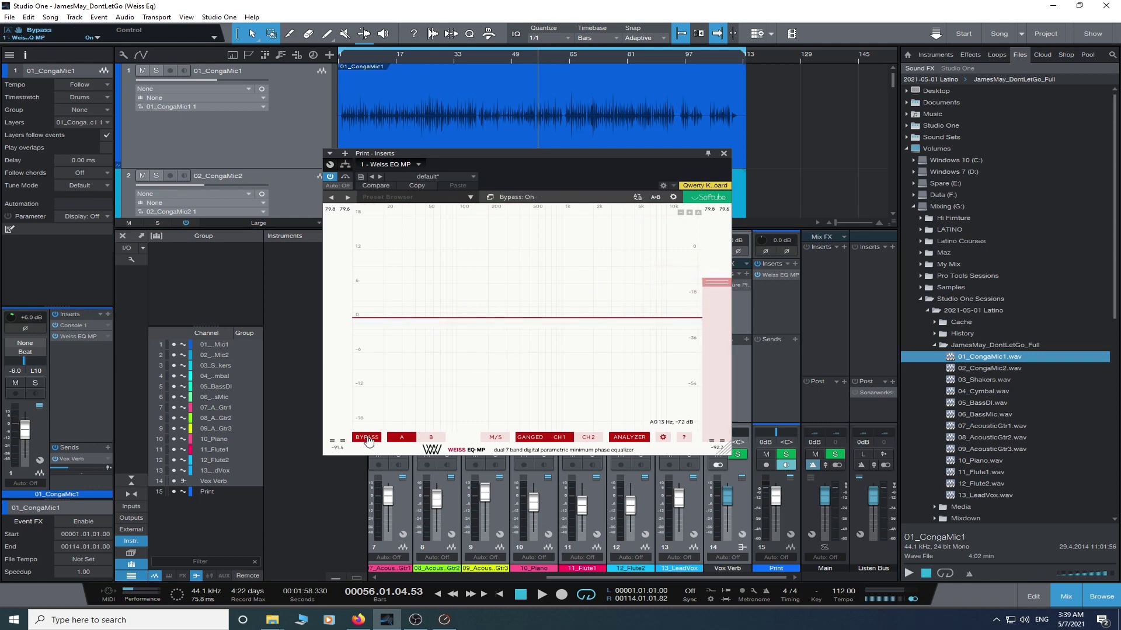
pyautogui.click(367, 437)
pyautogui.moveTo(718, 282); pyautogui.dragTo(719, 255)
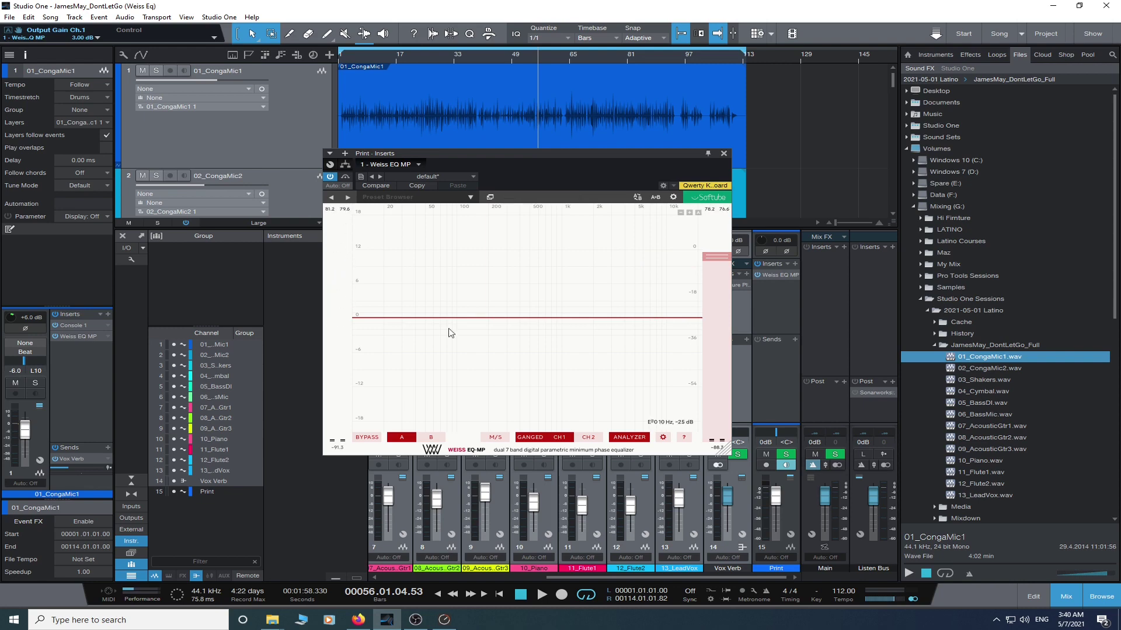
pyautogui.moveTo(709, 235)
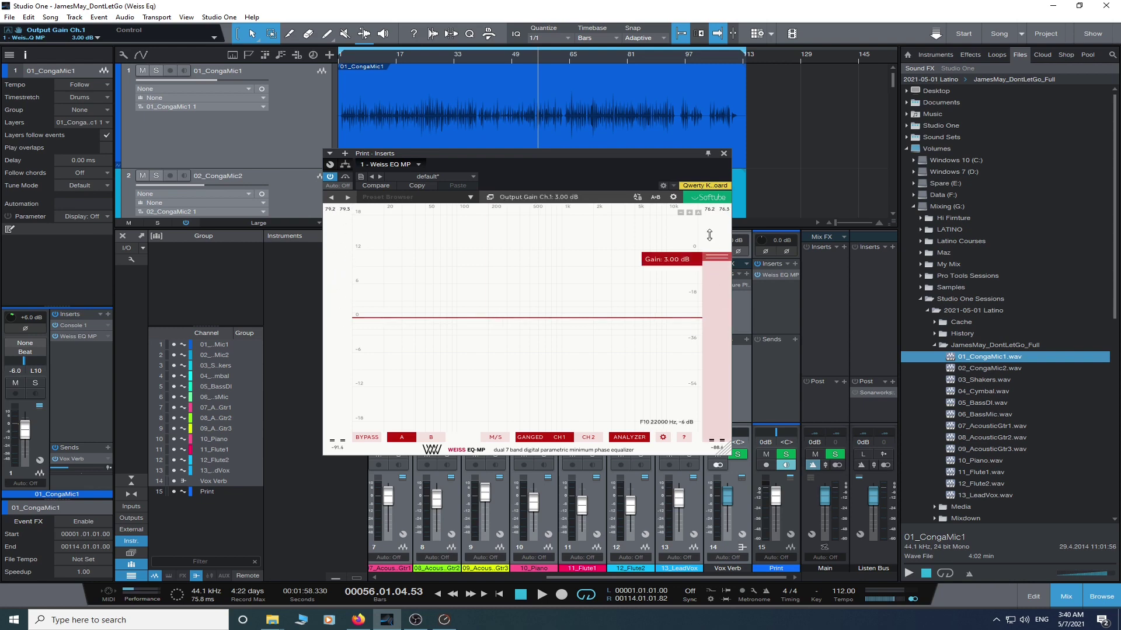
pyautogui.doubleClick(715, 268)
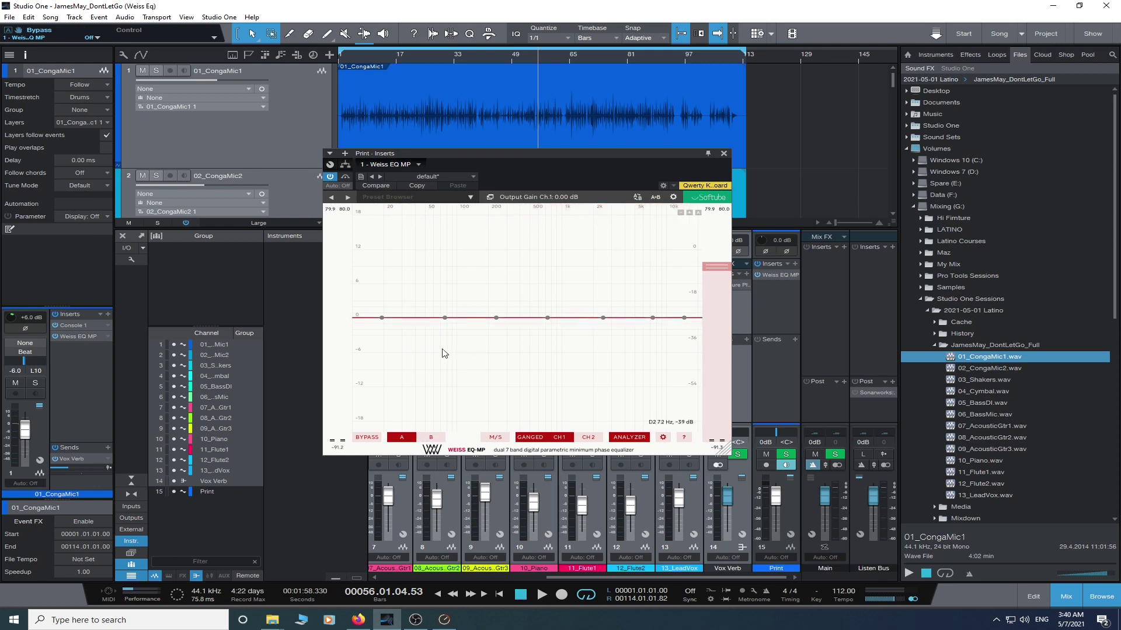
# - Boost band 2 to 6.51 dB at 83 Hz in setup A and cut it to -5.32 dB at 75.8 Hz in setup B
pyautogui.moveTo(445, 318); pyautogui.dragTo(447, 280)
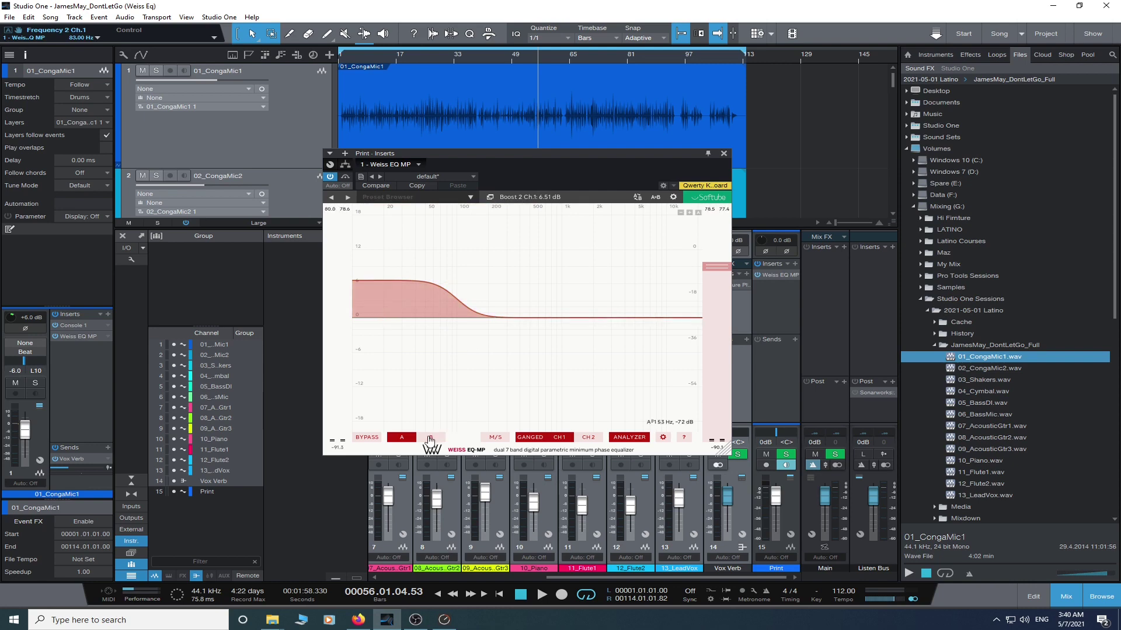
pyautogui.click(432, 438)
pyautogui.moveTo(445, 317); pyautogui.dragTo(443, 368)
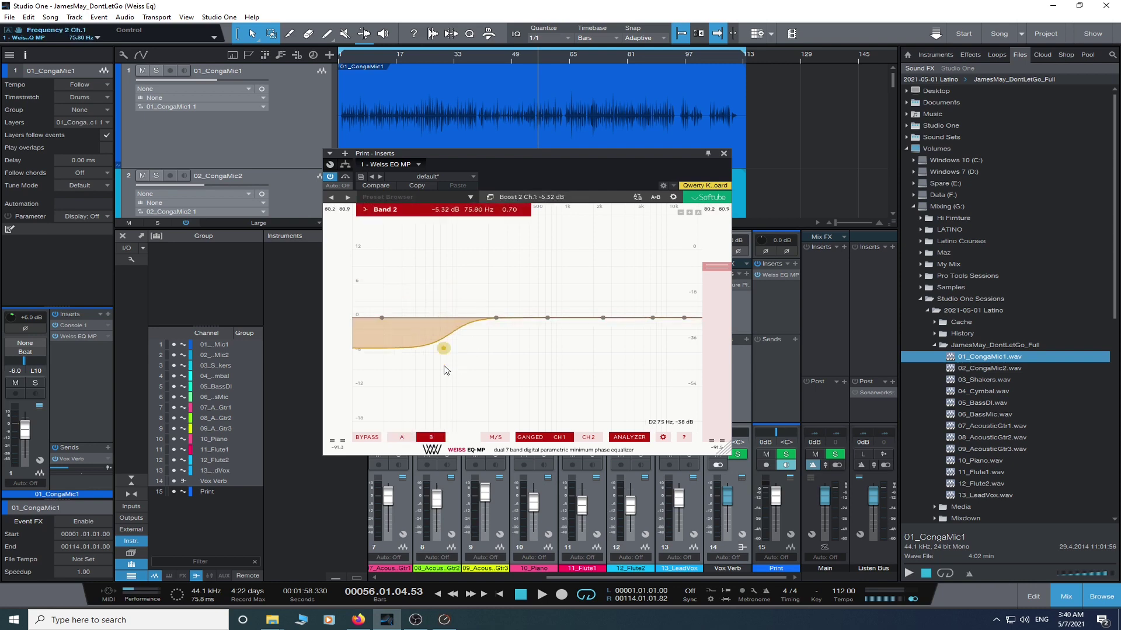
# - Switch repeatedly between setups A and B to compare the two band 2 curves, ending on A
pyautogui.click(429, 438)
pyautogui.doubleClick(429, 438)
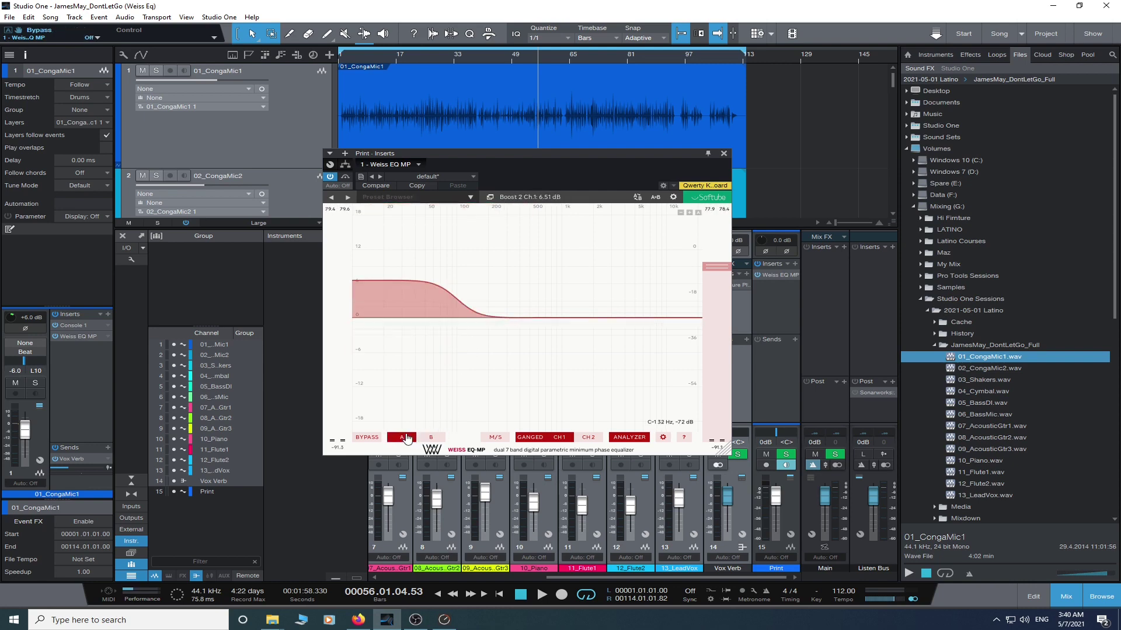
pyautogui.click(430, 437)
pyautogui.click(429, 437)
pyautogui.click(430, 438)
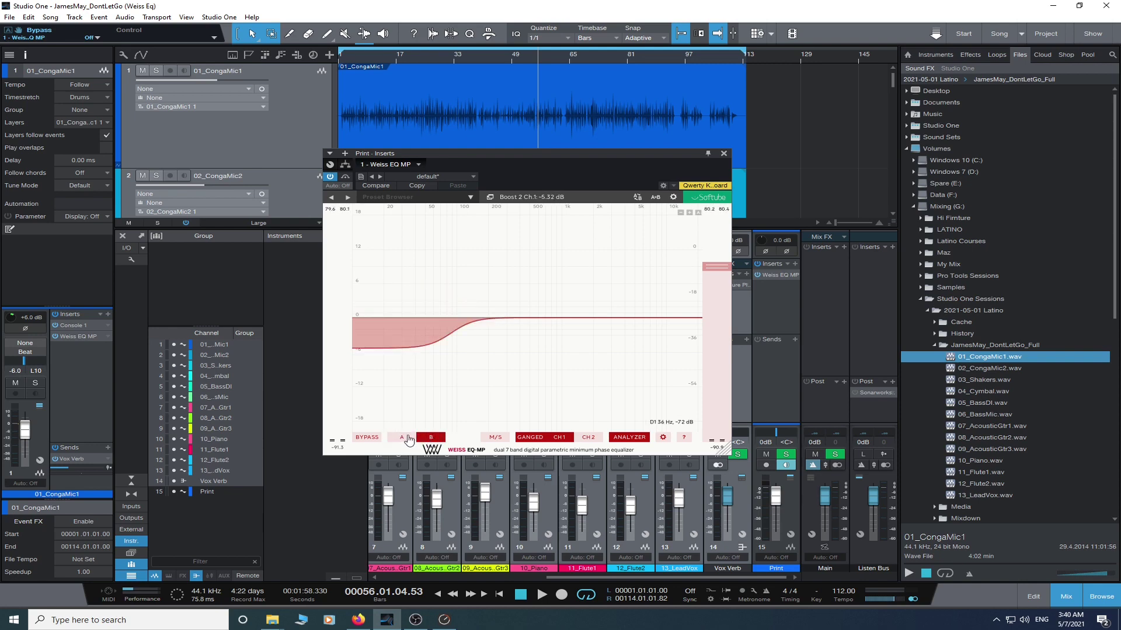
pyautogui.click(430, 437)
pyautogui.click(430, 438)
pyautogui.click(430, 438)
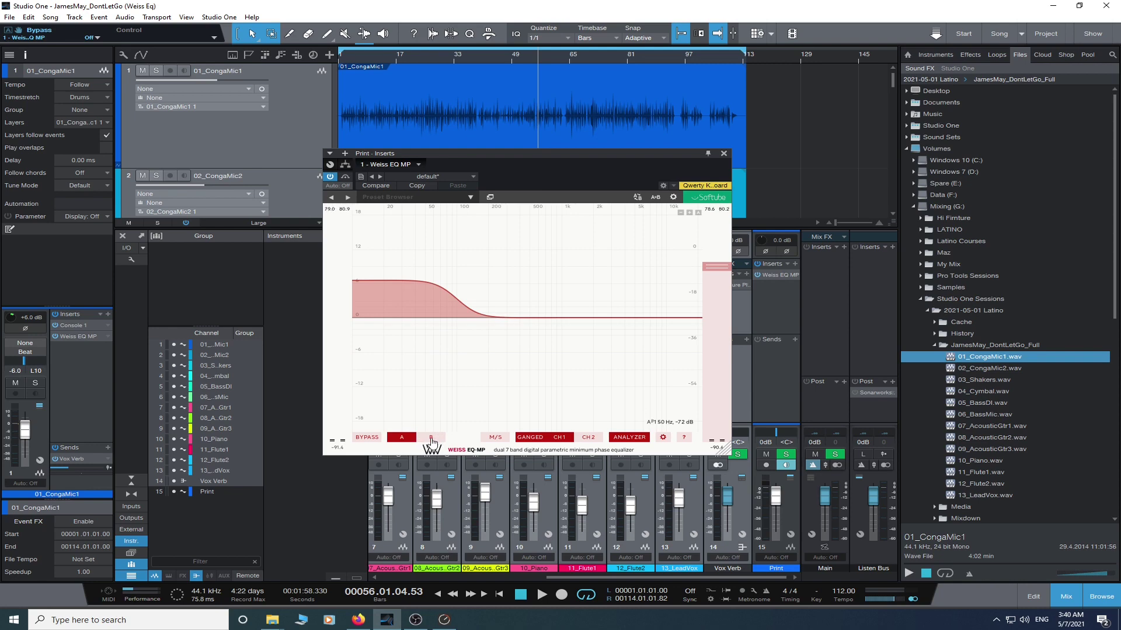
pyautogui.click(430, 439)
pyautogui.click(408, 438)
# - Bring band 2 of setup A back to about 0 dB at 73 Hz and open band 1's filter settings
pyautogui.moveTo(447, 280); pyautogui.dragTo(441, 318)
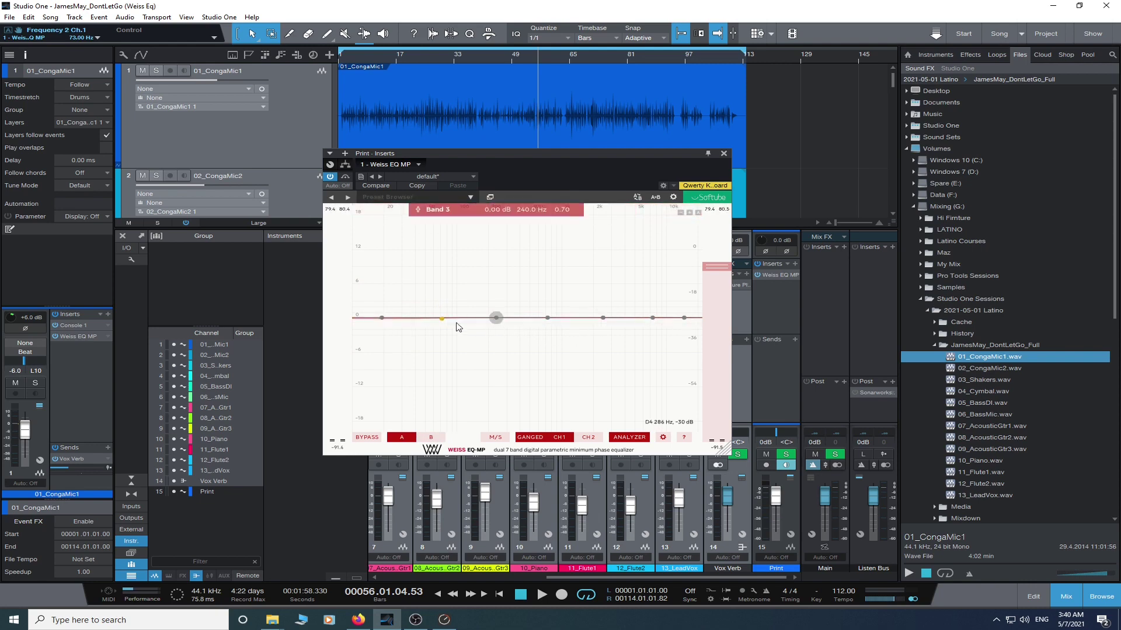
pyautogui.click(385, 318)
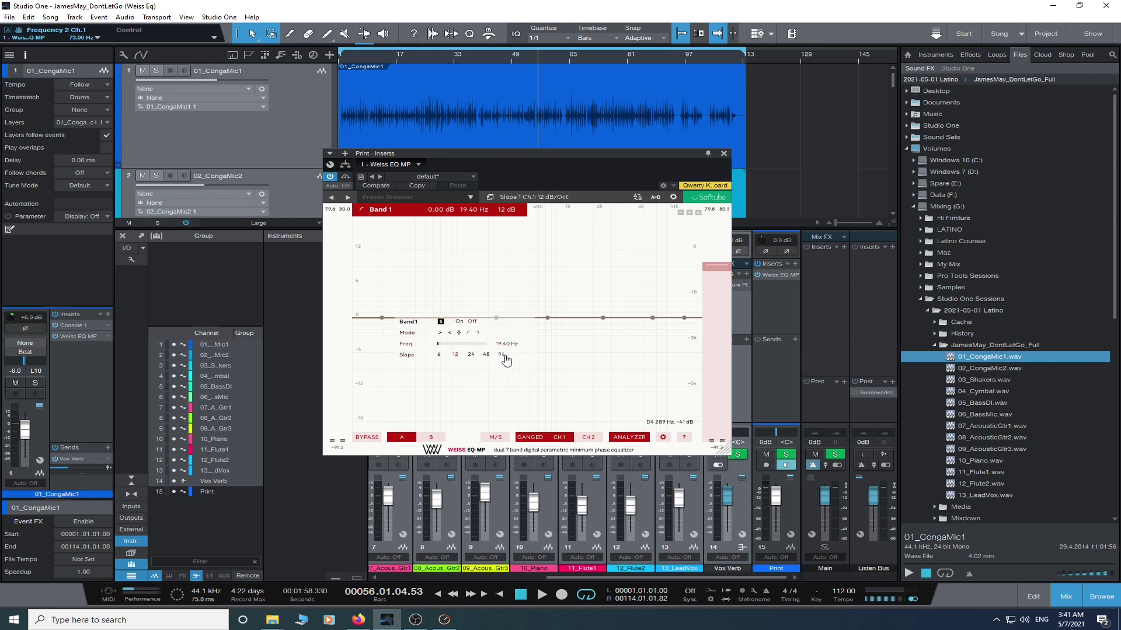
# - Shape band 3 as a narrow boost of about 10.18 dB at 269 Hz with a Q of 3.97
pyautogui.click(495, 319)
pyautogui.moveTo(495, 320); pyautogui.dragTo(513, 254)
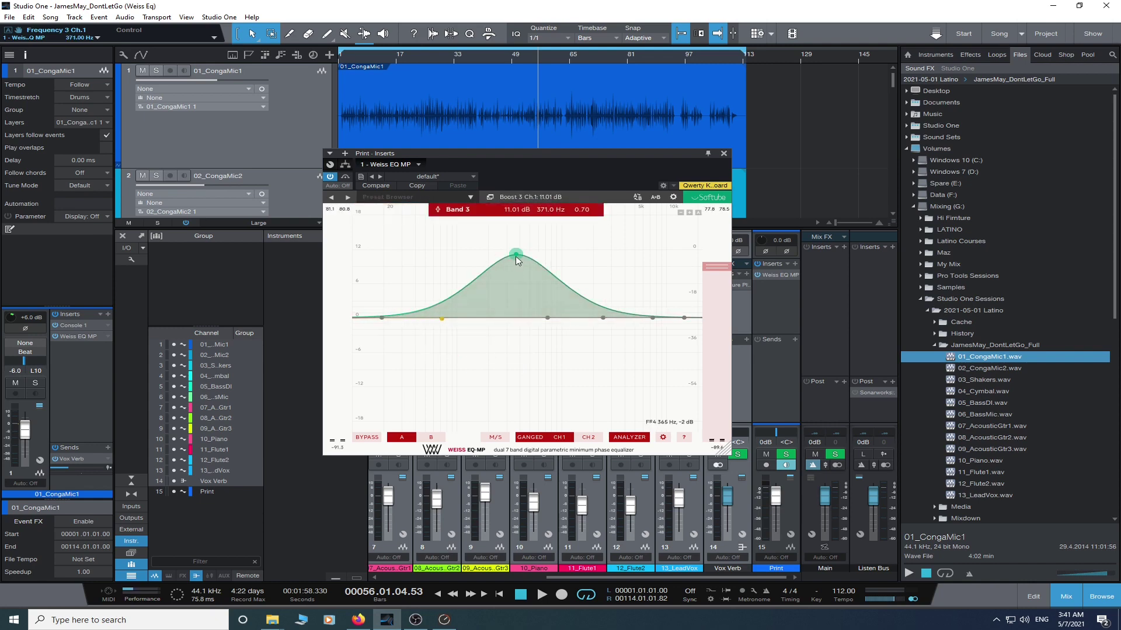
pyautogui.scroll(5, 516, 260)
pyautogui.scroll(6, 516, 260)
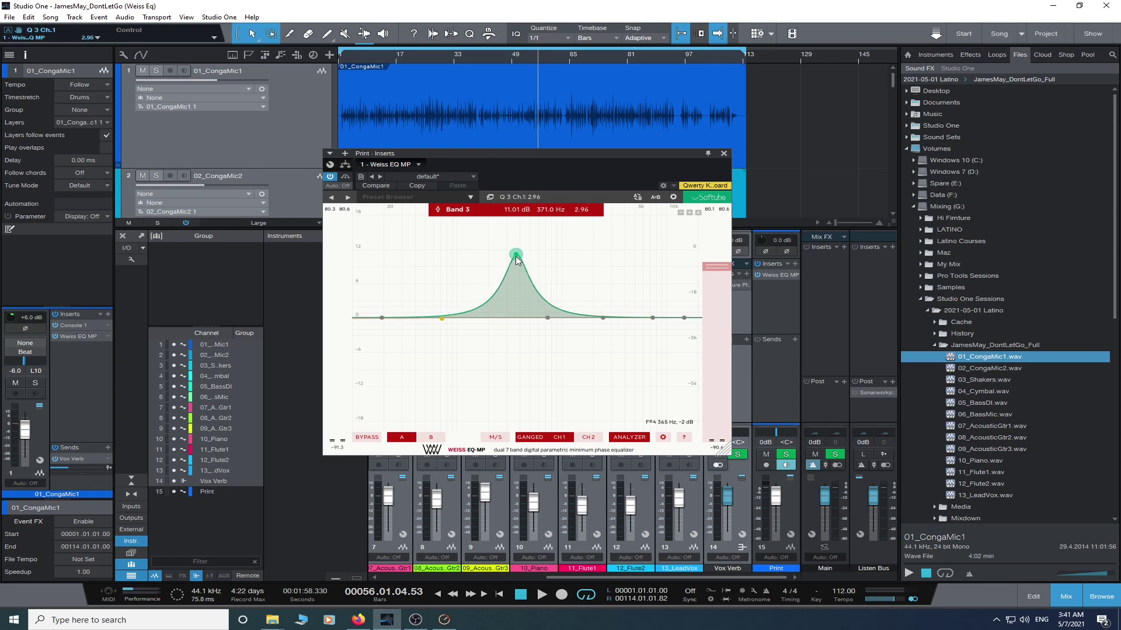
pyautogui.moveTo(516, 260)
pyautogui.mouseDown()
pyautogui.moveTo(508, 353)
pyautogui.moveTo(508, 247)
pyautogui.moveTo(509, 359)
pyautogui.moveTo(503, 212)
pyautogui.moveTo(503, 315)
pyautogui.moveTo(502, 252)
pyautogui.moveTo(502, 264)
pyautogui.mouseUp()
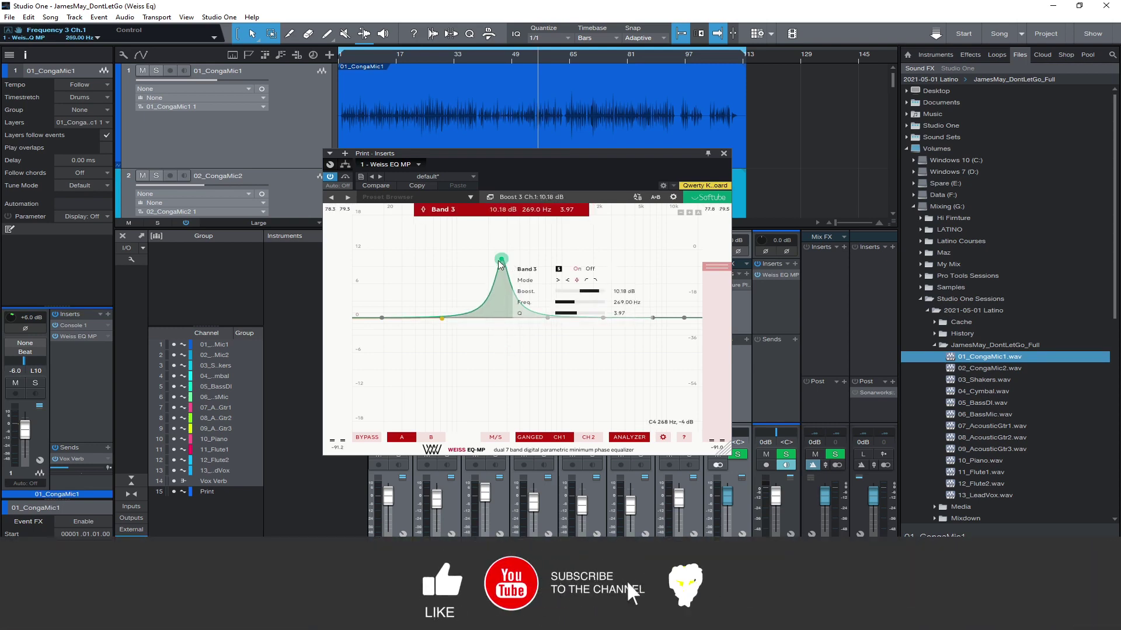
# - Solo band 3 briefly, turn its solo off, and lower its boost to about 0 dB at 287 Hz
pyautogui.click(558, 269)
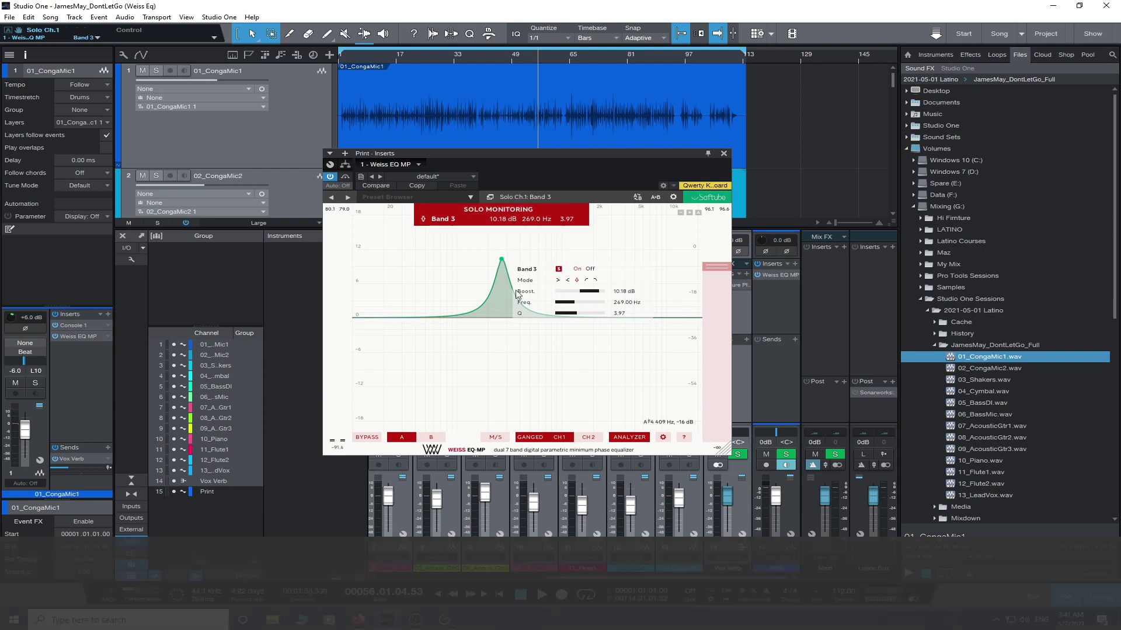
pyautogui.click(558, 269)
pyautogui.moveTo(503, 263); pyautogui.dragTo(507, 322)
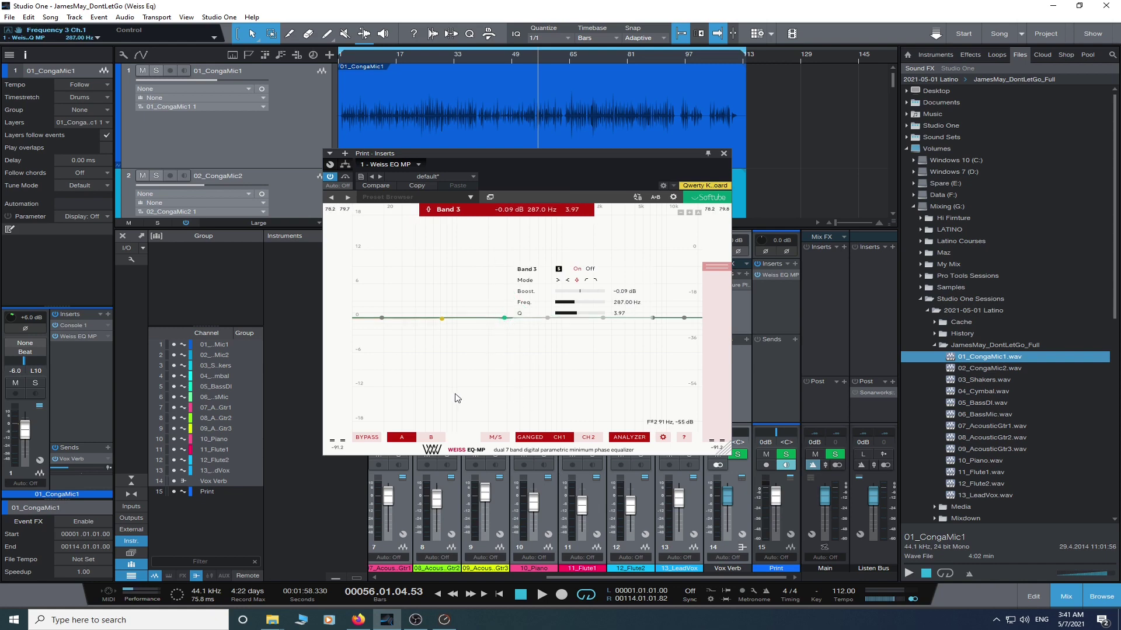
# - In M/S mode, boost channel 1's band 3 to 9.17 dB at 330 Hz with a Q of 10.04, and switch to channel 2
pyautogui.click(495, 437)
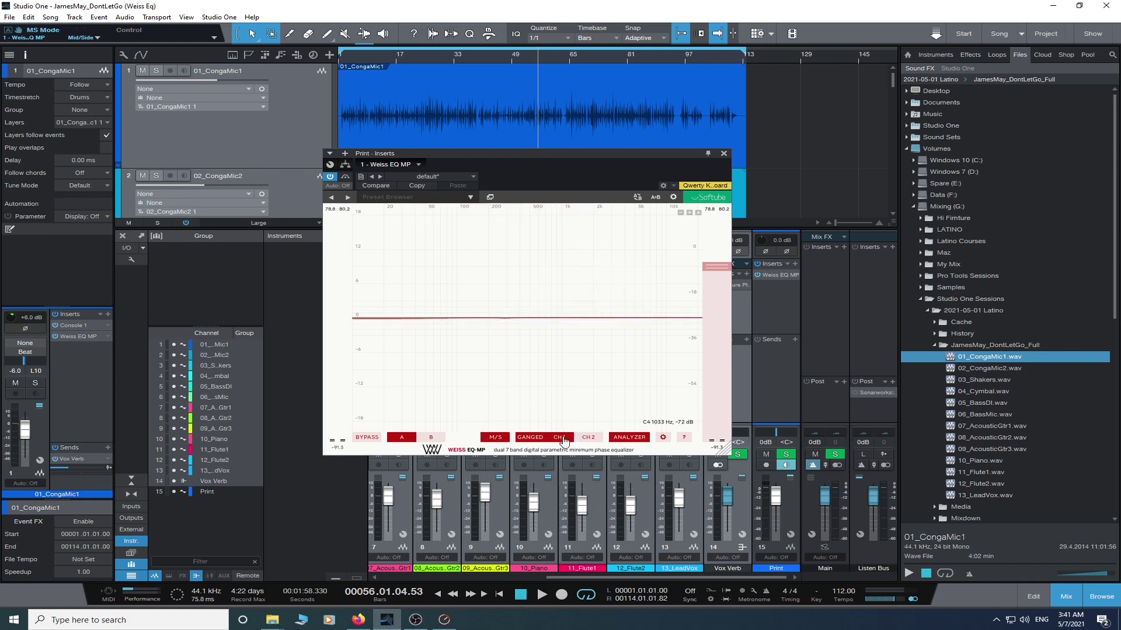
pyautogui.moveTo(515, 323); pyautogui.dragTo(513, 274)
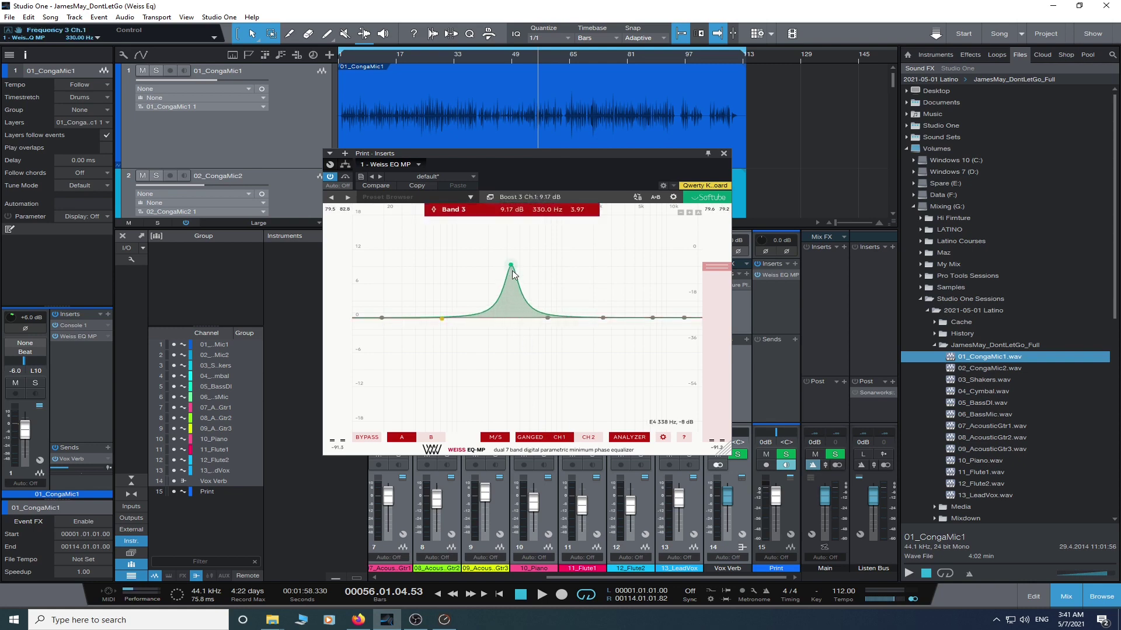
pyautogui.scroll(10, 511, 267)
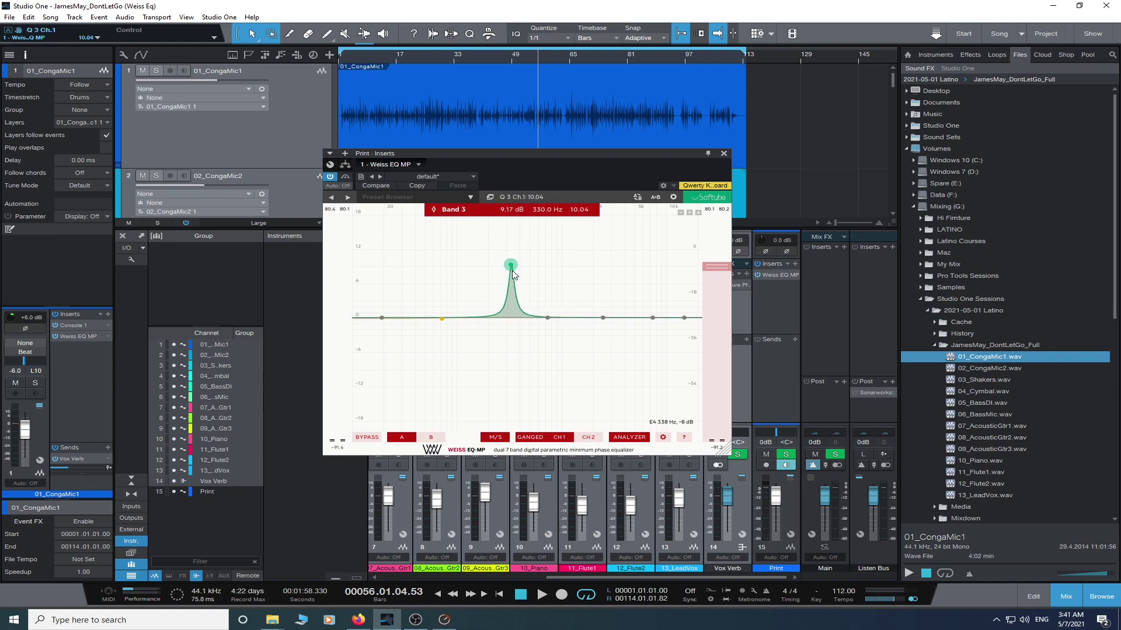
pyautogui.click(587, 437)
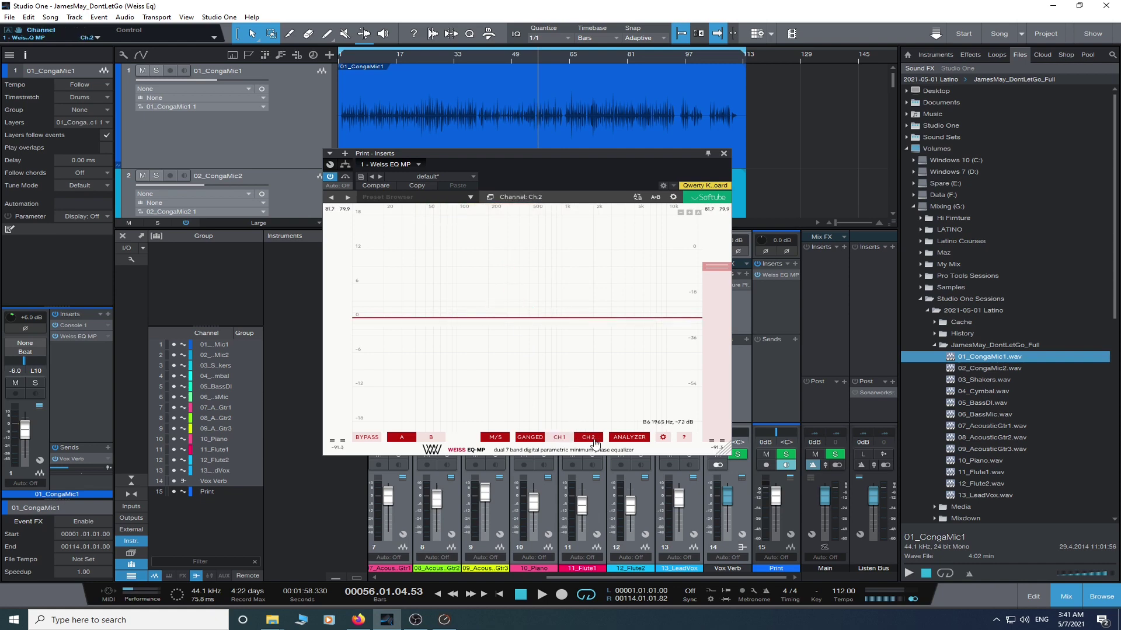
pyautogui.moveTo(547, 318); pyautogui.dragTo(619, 318)
# - In the EQ's settings, try an analyzer tilt of -5.0 dB and the Dunkel user interface, restoring the tilt to 0.0 dB and the interface to Weiss
pyautogui.click(630, 439)
pyautogui.click(663, 439)
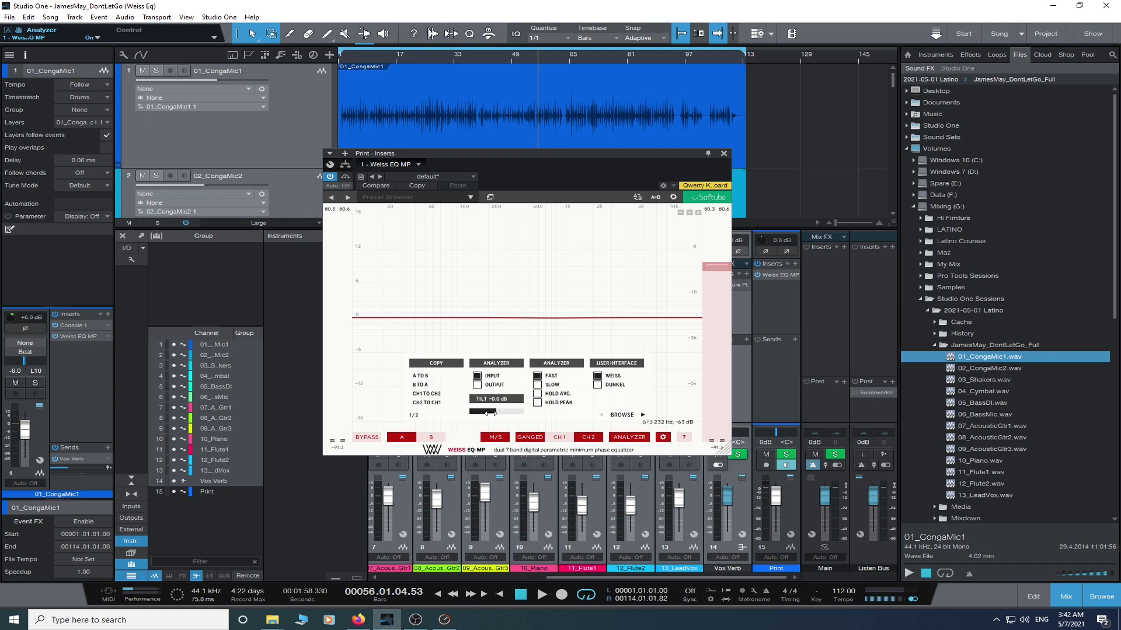
pyautogui.moveTo(471, 412); pyautogui.dragTo(459, 413)
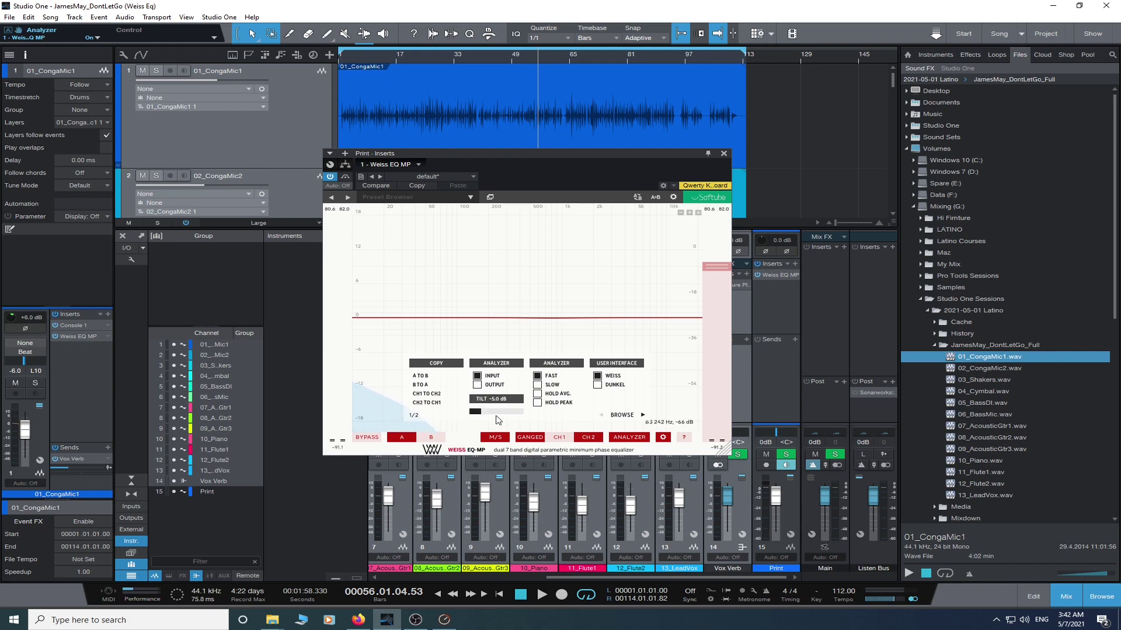
pyautogui.moveTo(478, 412); pyautogui.dragTo(509, 415)
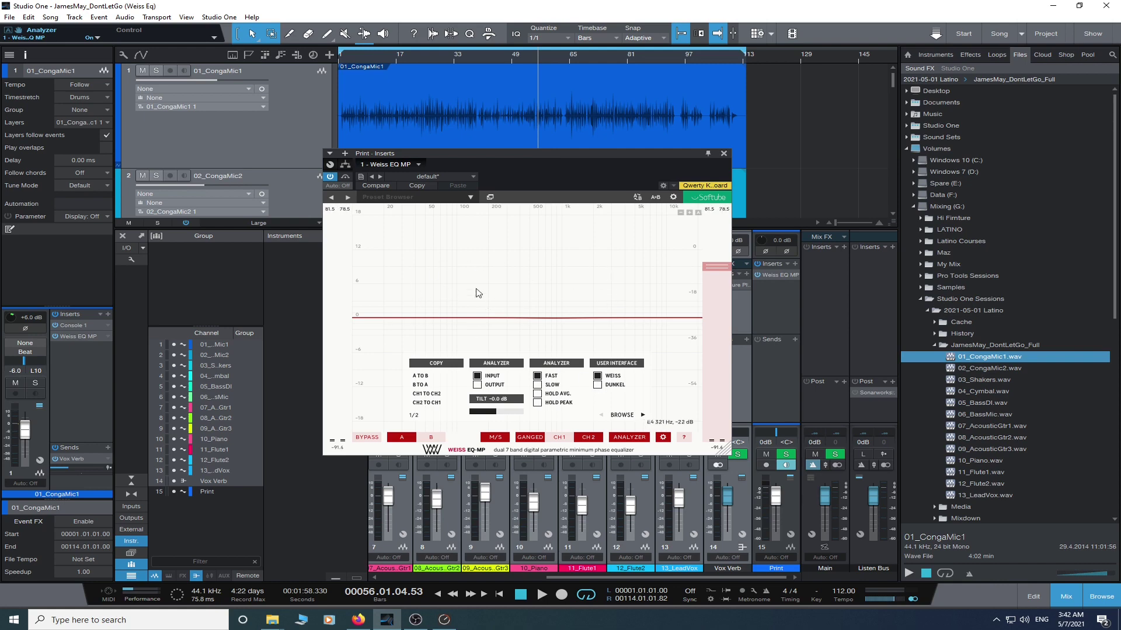
pyautogui.click(597, 385)
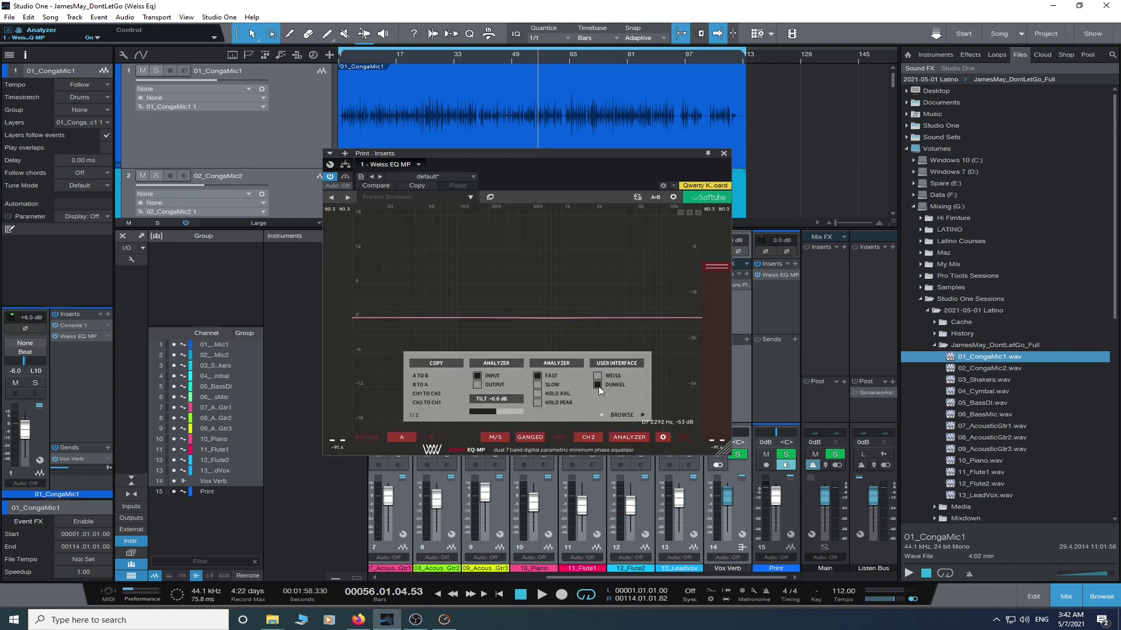
pyautogui.click(597, 377)
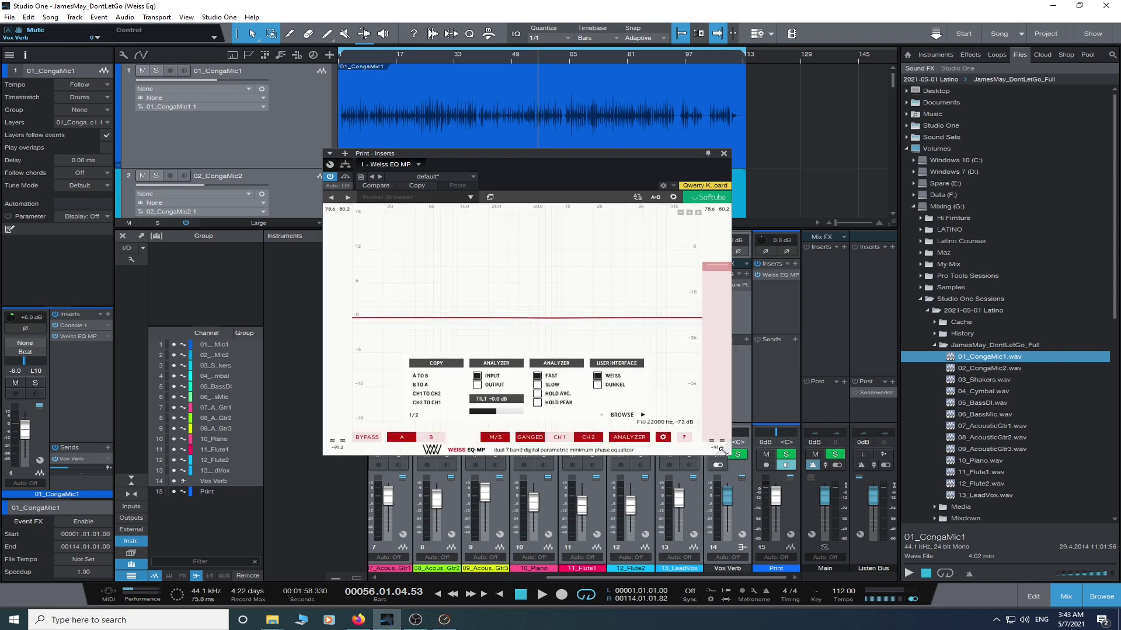
# - Enlarge the Print channel's Weiss EQ MP window and close it
pyautogui.click(766, 454)
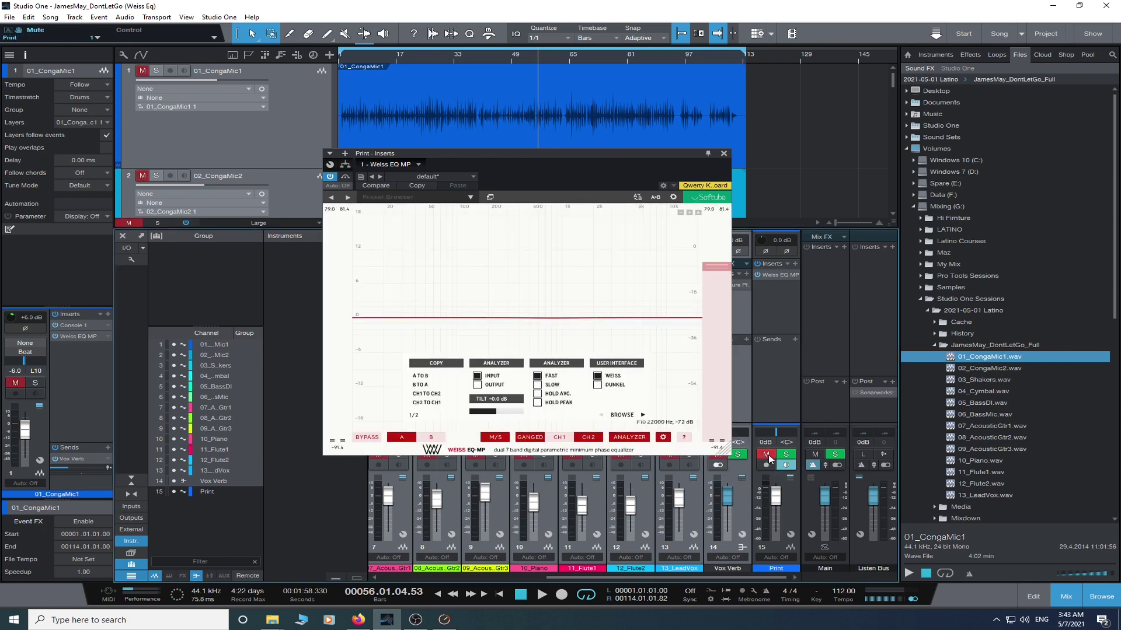
pyautogui.moveTo(721, 452); pyautogui.dragTo(778, 495)
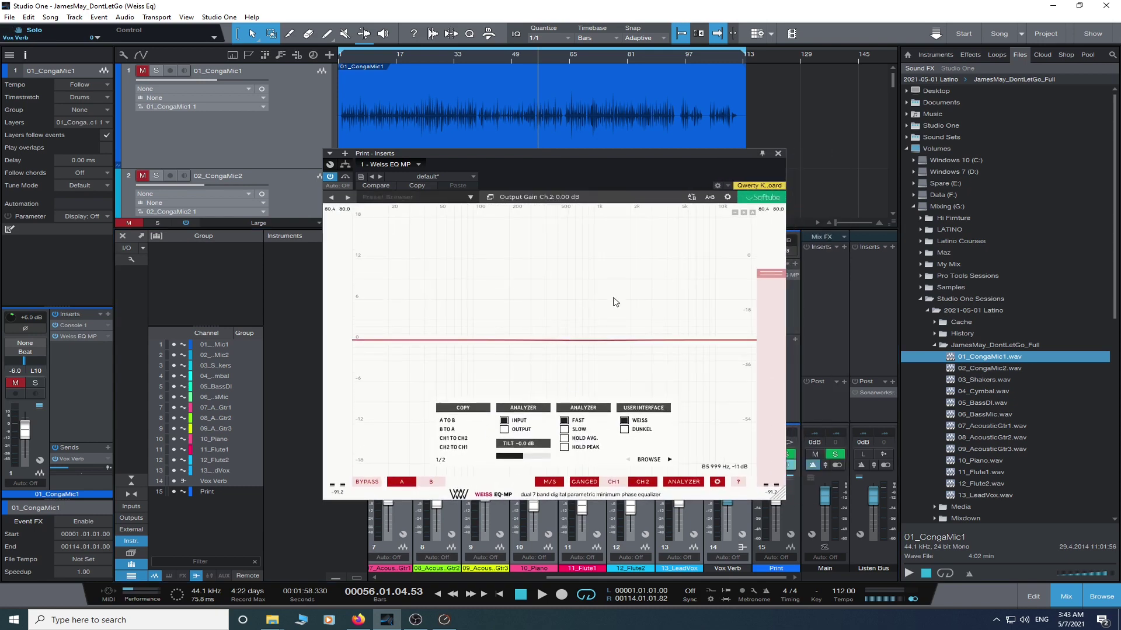
pyautogui.moveTo(749, 319)
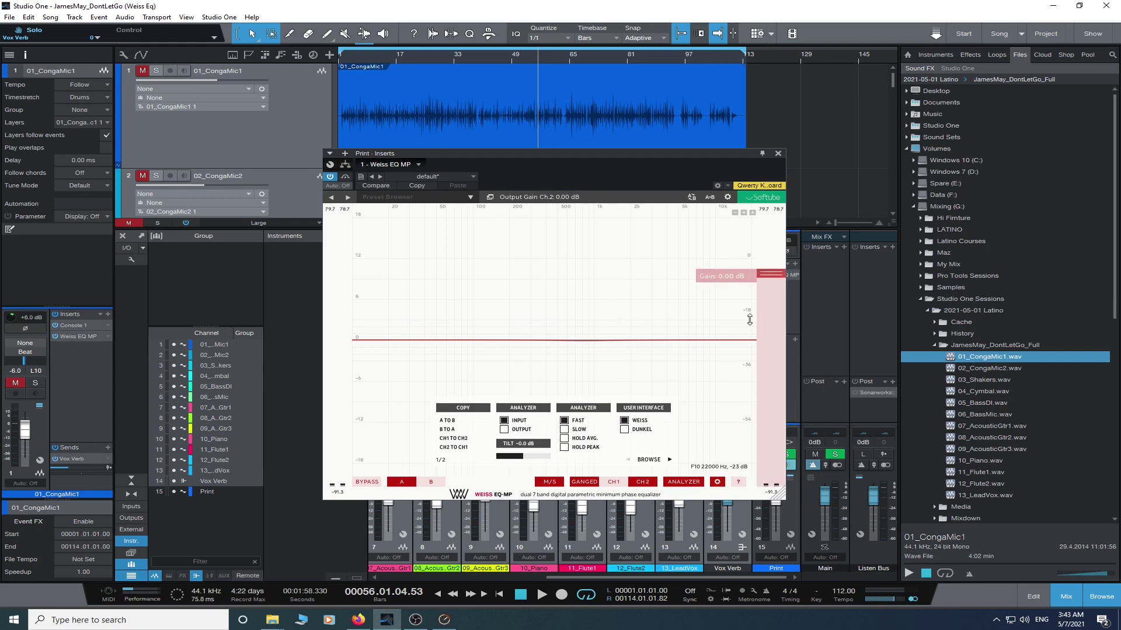
pyautogui.click(778, 154)
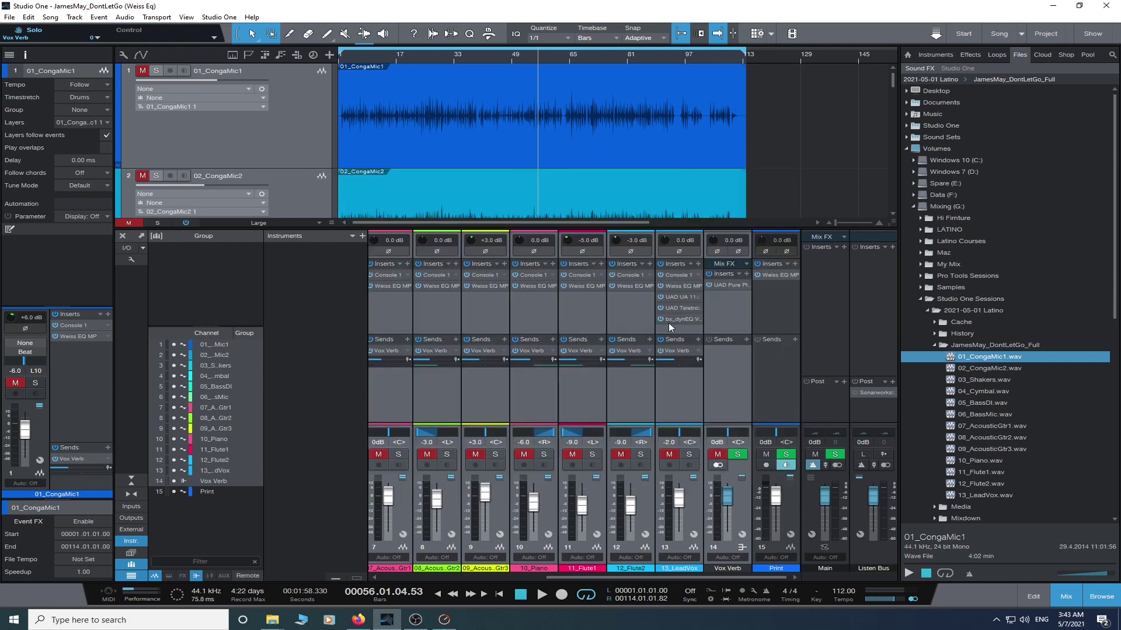
# - Unmute the selected mixer channels and enlarge the arrangement area by reducing the mixer's height, with the first channels in view
pyautogui.keyDown('alt'); pyautogui.click(669, 454); pyautogui.keyUp('alt')
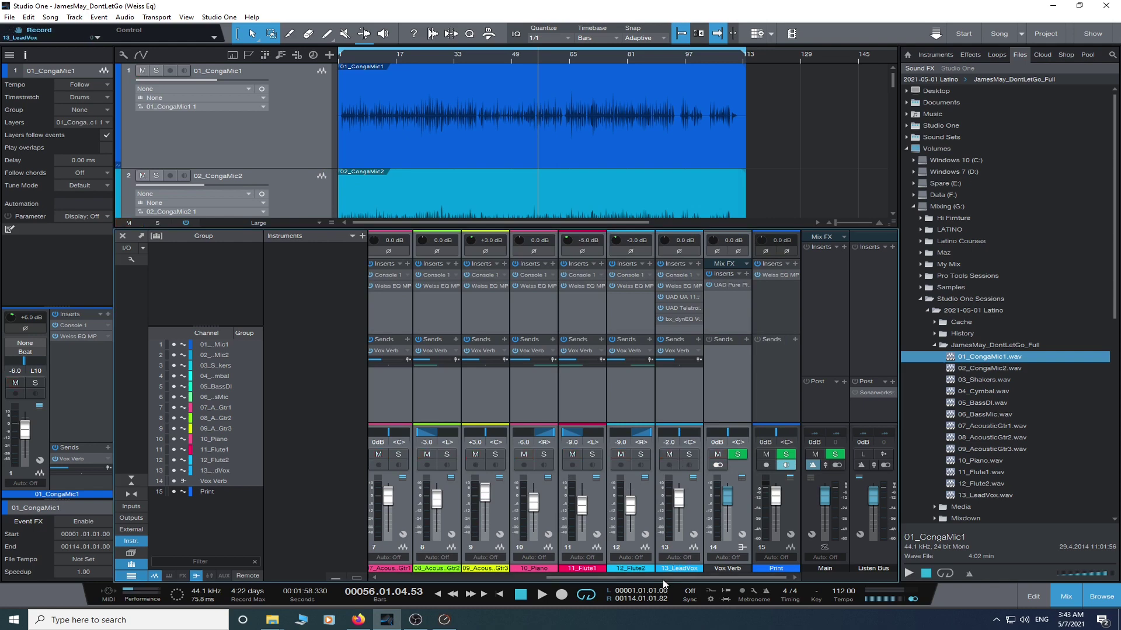
pyautogui.hscroll(-6, 647, 571)
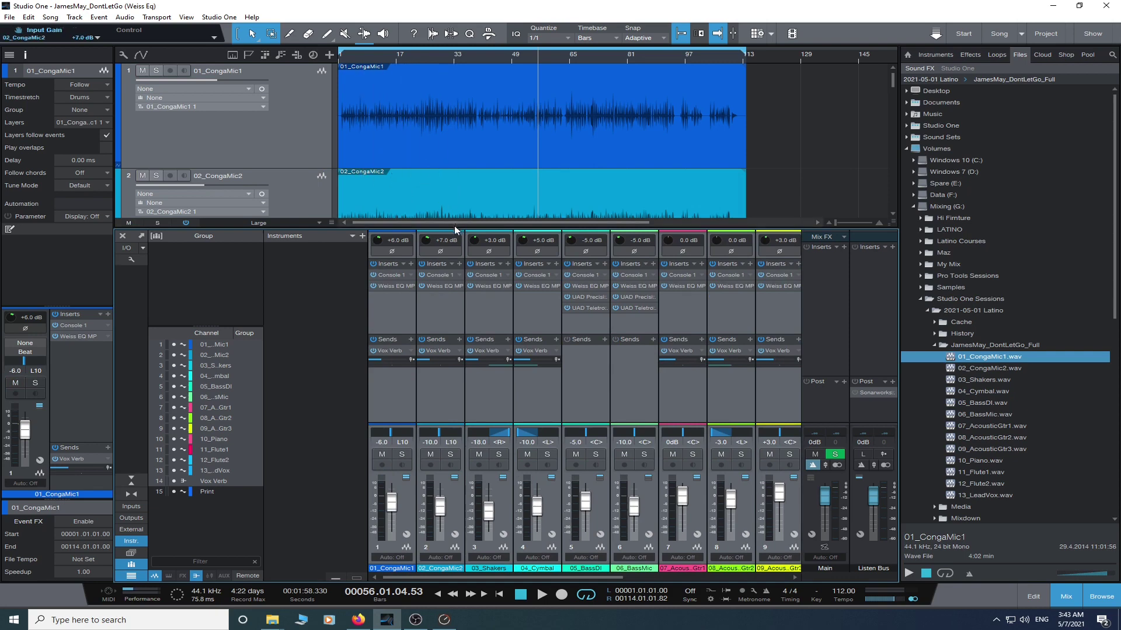
pyautogui.moveTo(454, 228); pyautogui.dragTo(448, 284)
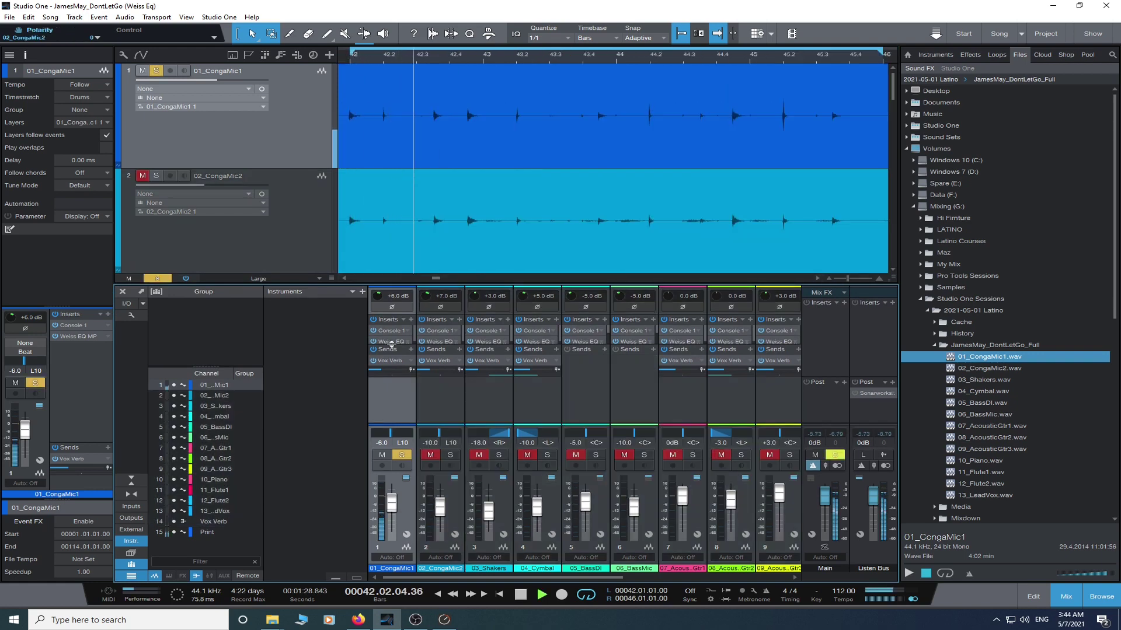
# - Enlarge the mixer channels' insert area and bypass the Weiss EQ MP on 01_CongaMic1 to hear the track without it
pyautogui.moveTo(391, 346); pyautogui.dragTo(397, 400)
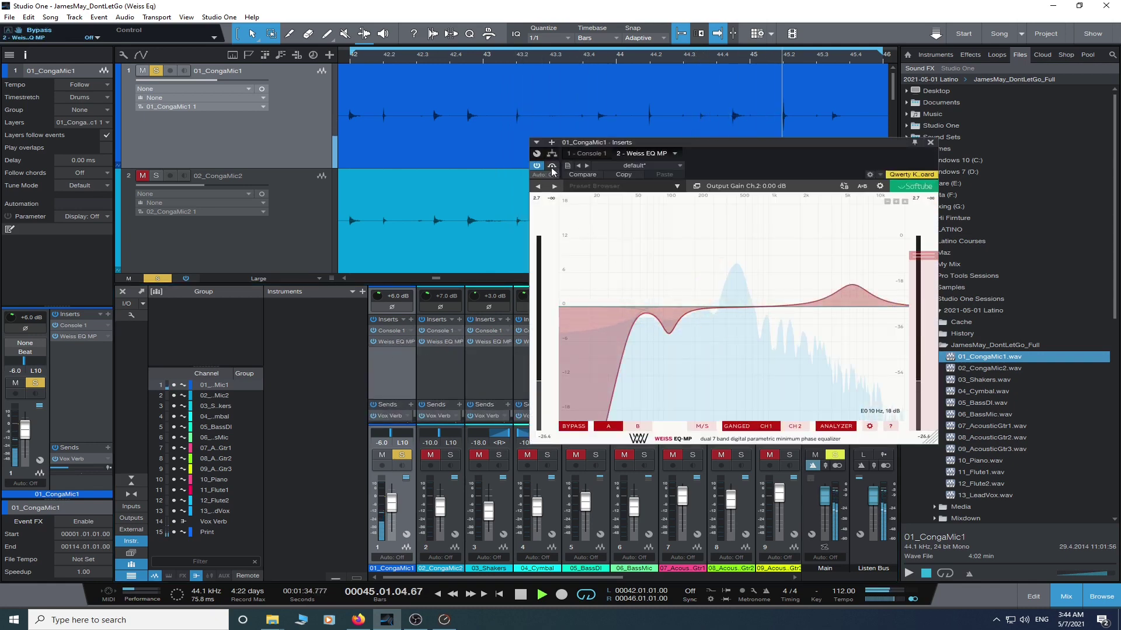
pyautogui.click(551, 167)
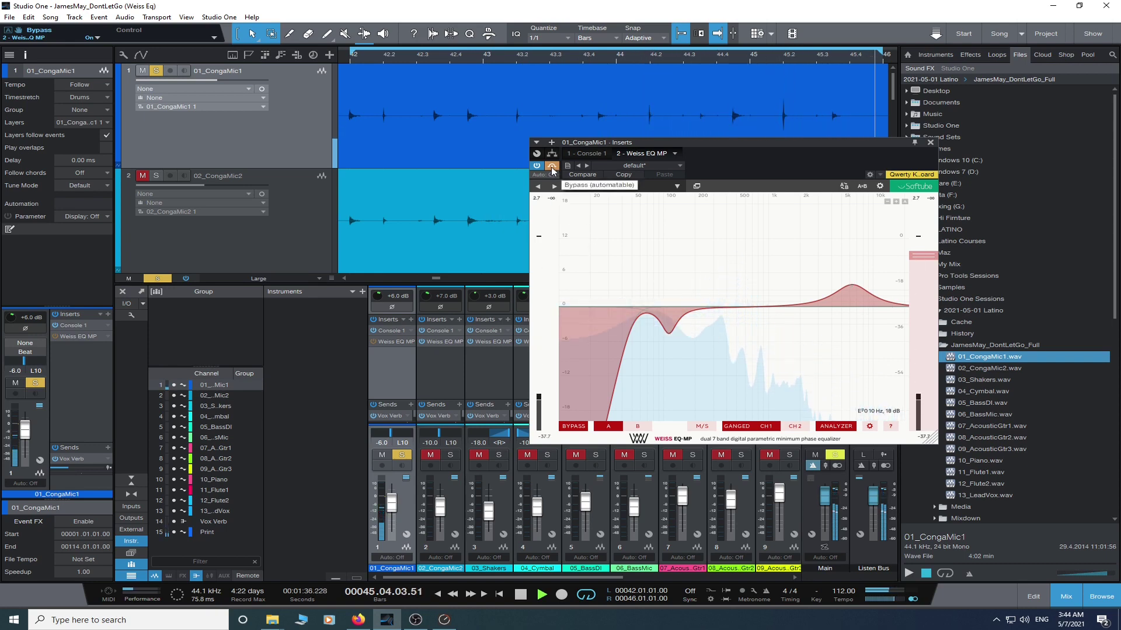
# - Solo and select 02_CongaMic2, toggle its Weiss EQ MP bypass to compare the sound, and close the plug-in window
pyautogui.click(156, 175)
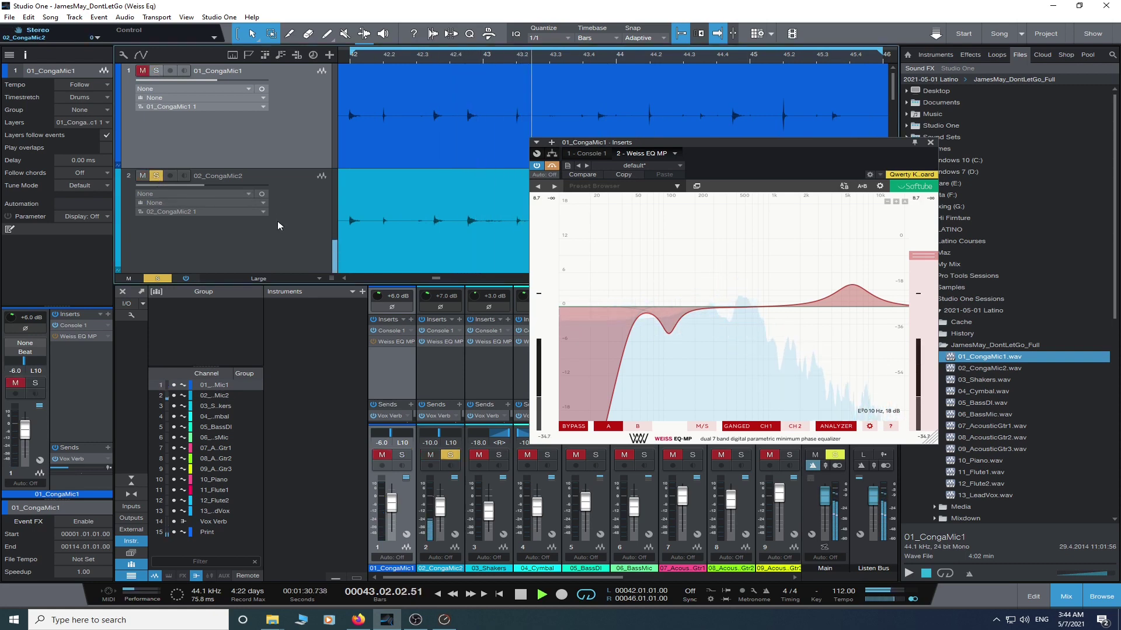
pyautogui.click(303, 232)
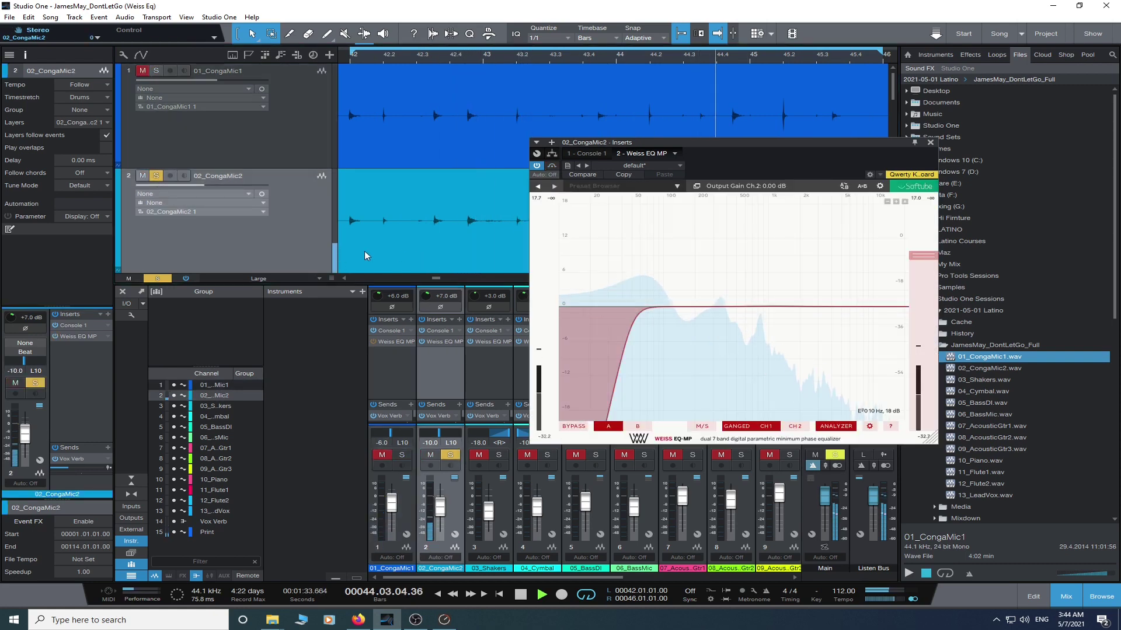
pyautogui.click(552, 167)
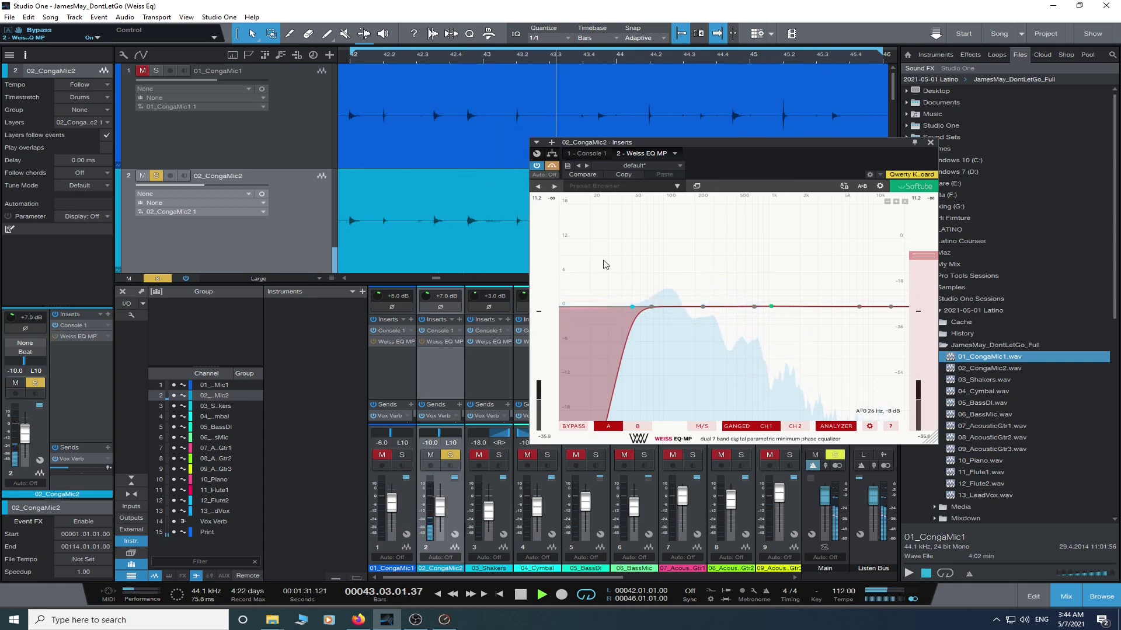
pyautogui.click(553, 167)
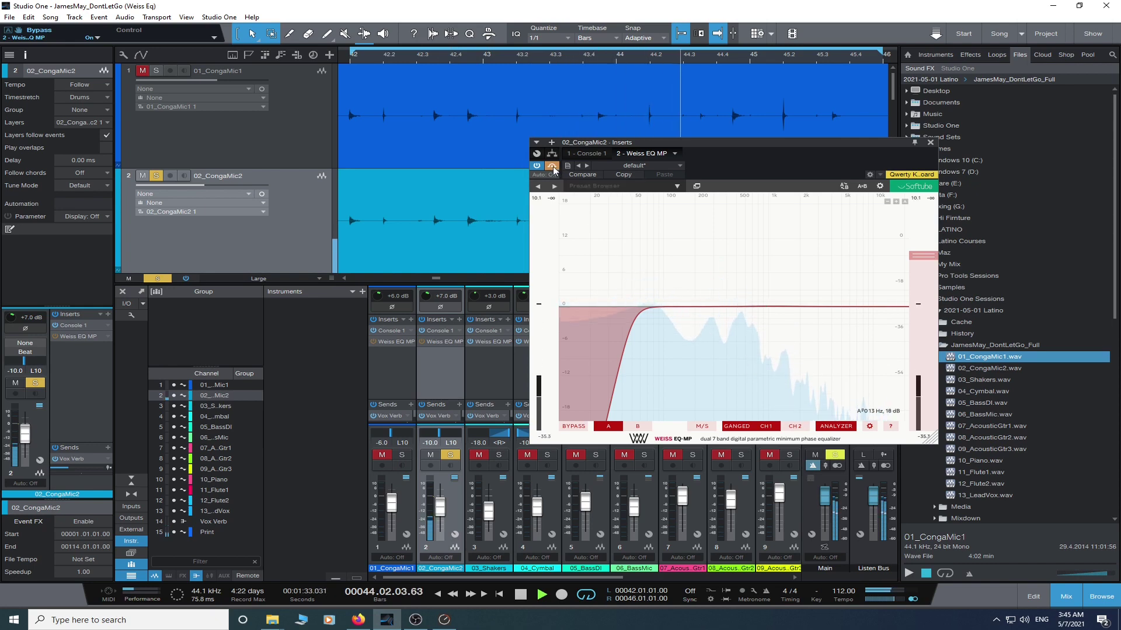
pyautogui.click(931, 143)
# - Solo and select the 04_Cymbal track and open its Weiss EQ MP
pyautogui.scroll(-3, 534, 56)
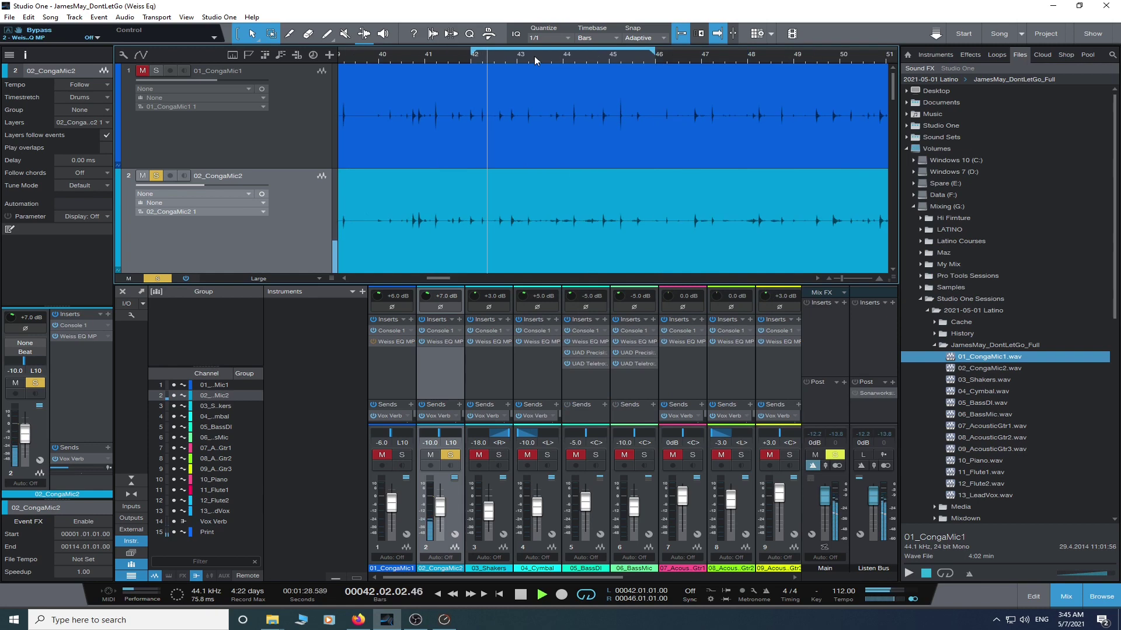
pyautogui.scroll(-2, 251, 153)
pyautogui.scroll(-3, 452, 169)
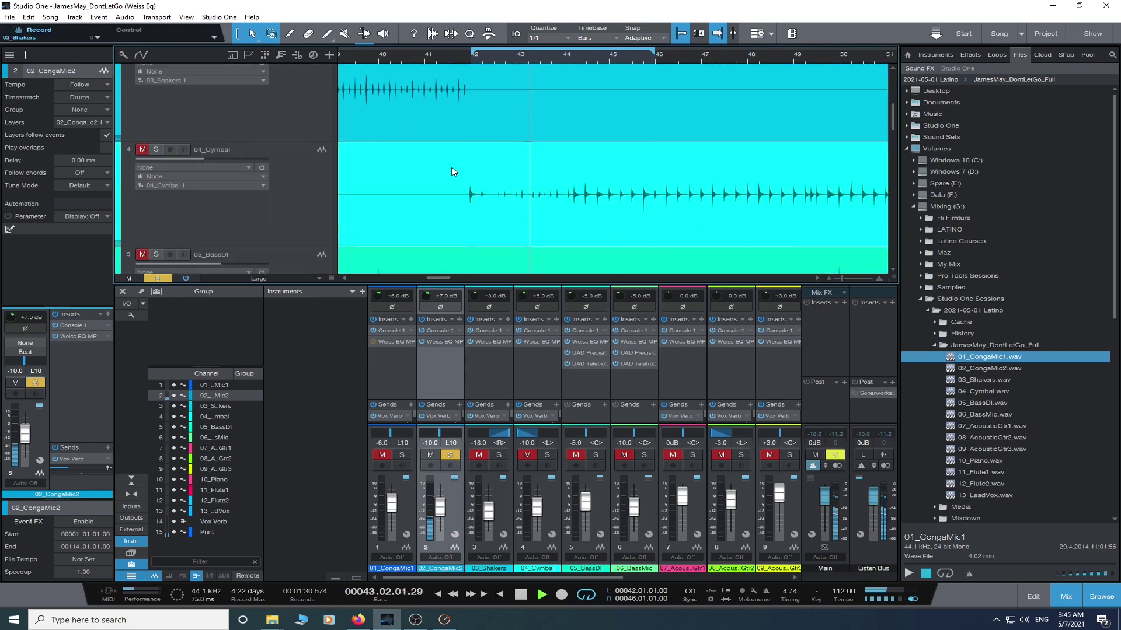
pyautogui.click(156, 150)
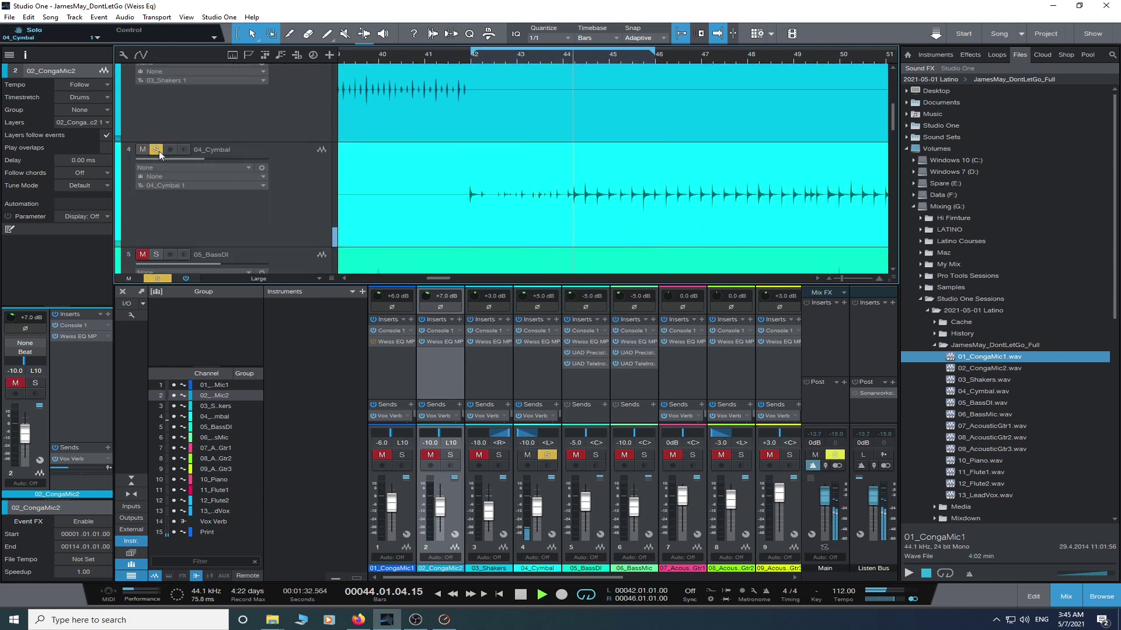
pyautogui.click(230, 220)
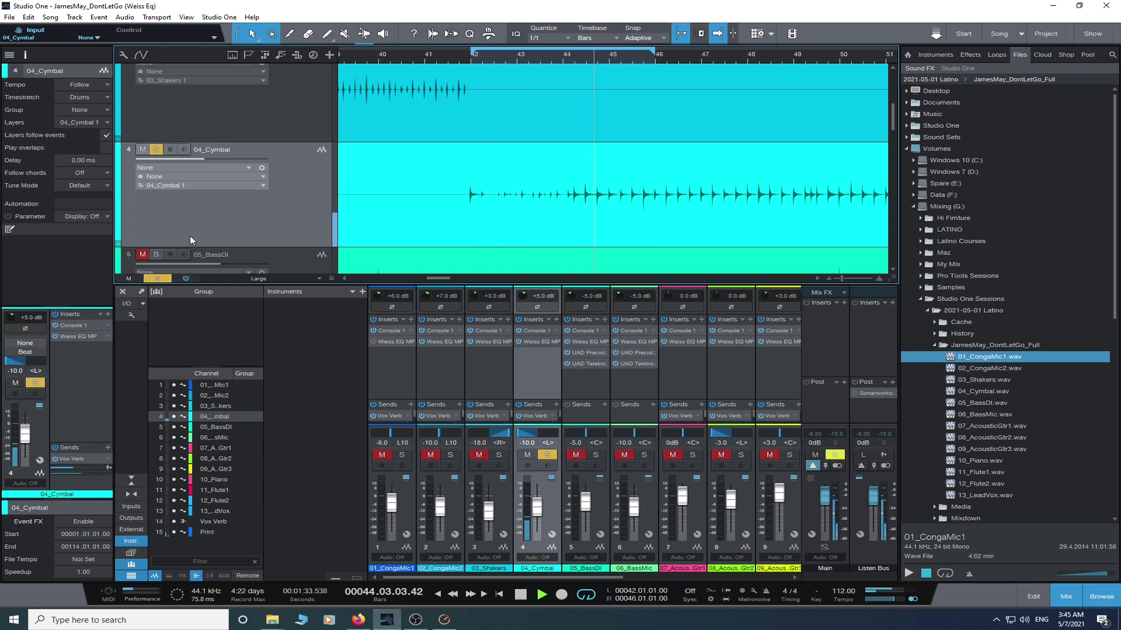
pyautogui.click(538, 342)
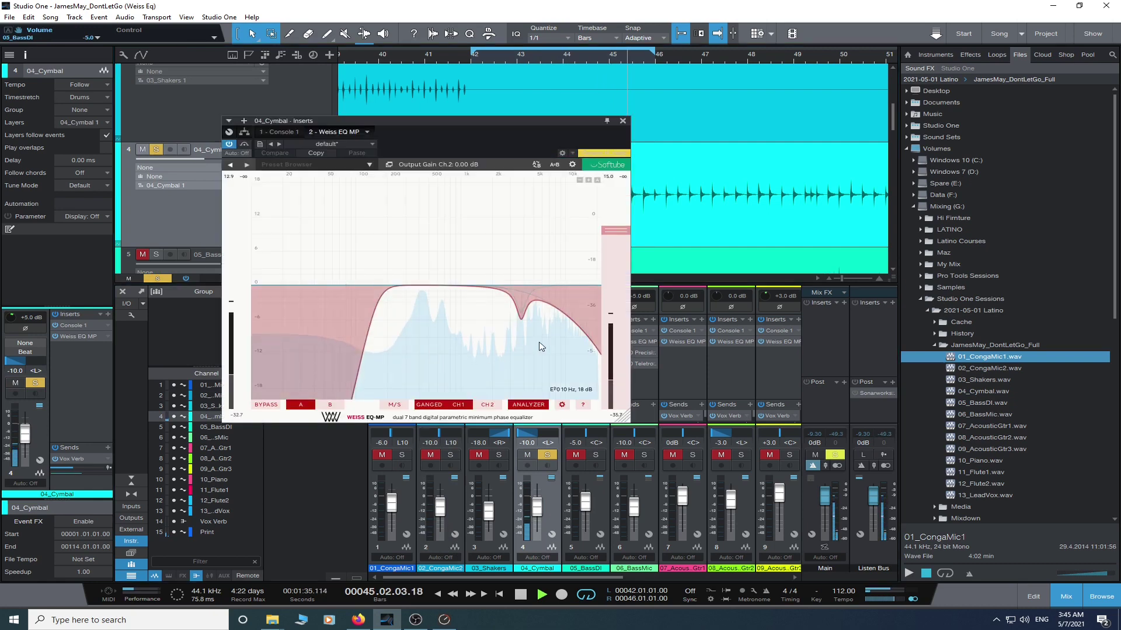
# - Compare the cymbal twice with the EQ bypassed and active, leave the EQ active, and close its window
pyautogui.click(243, 144)
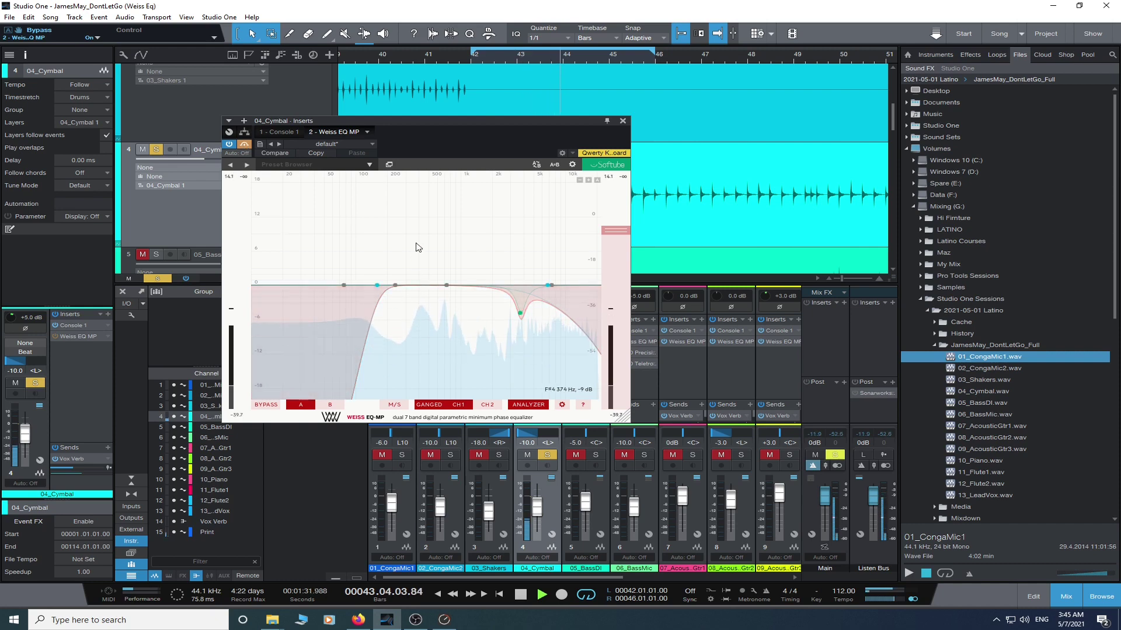
pyautogui.click(244, 145)
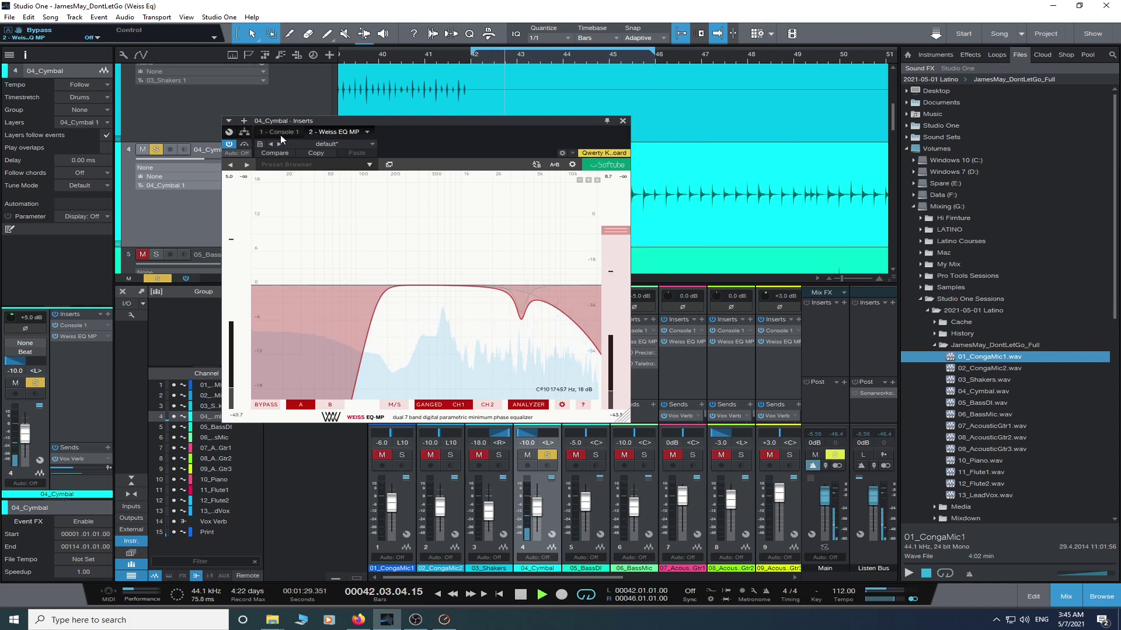
pyautogui.click(243, 146)
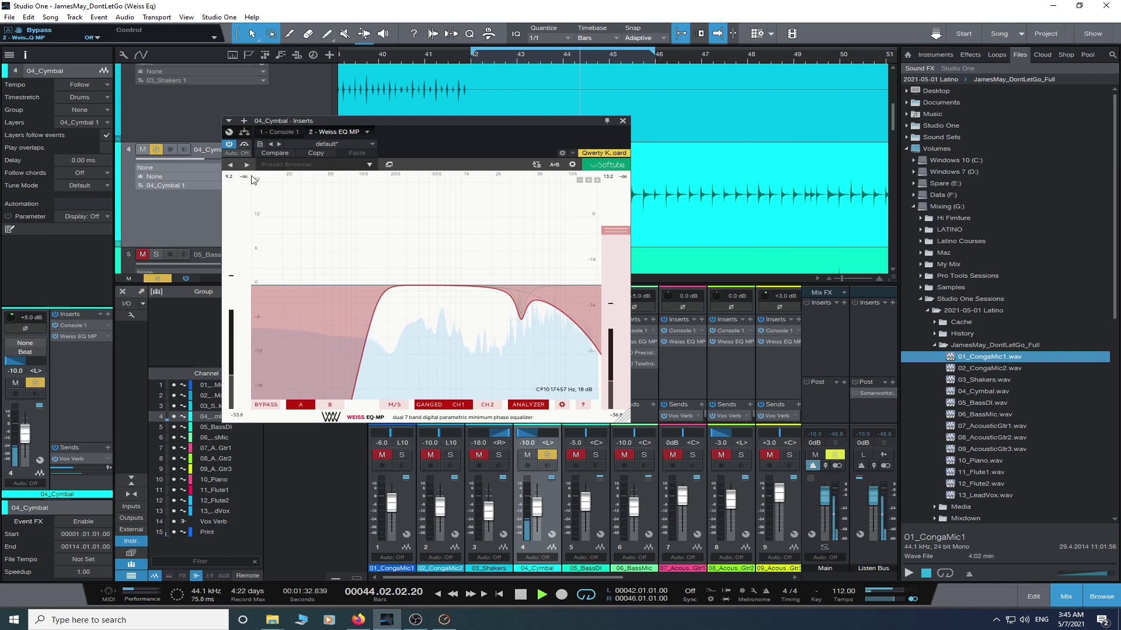
pyautogui.click(244, 146)
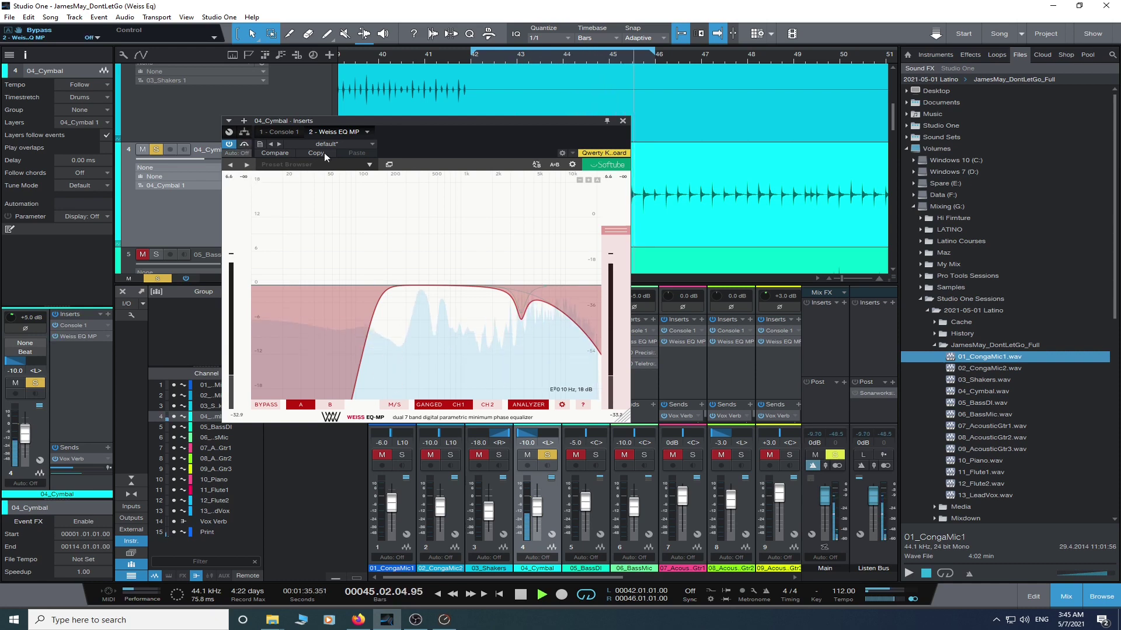
pyautogui.click(623, 121)
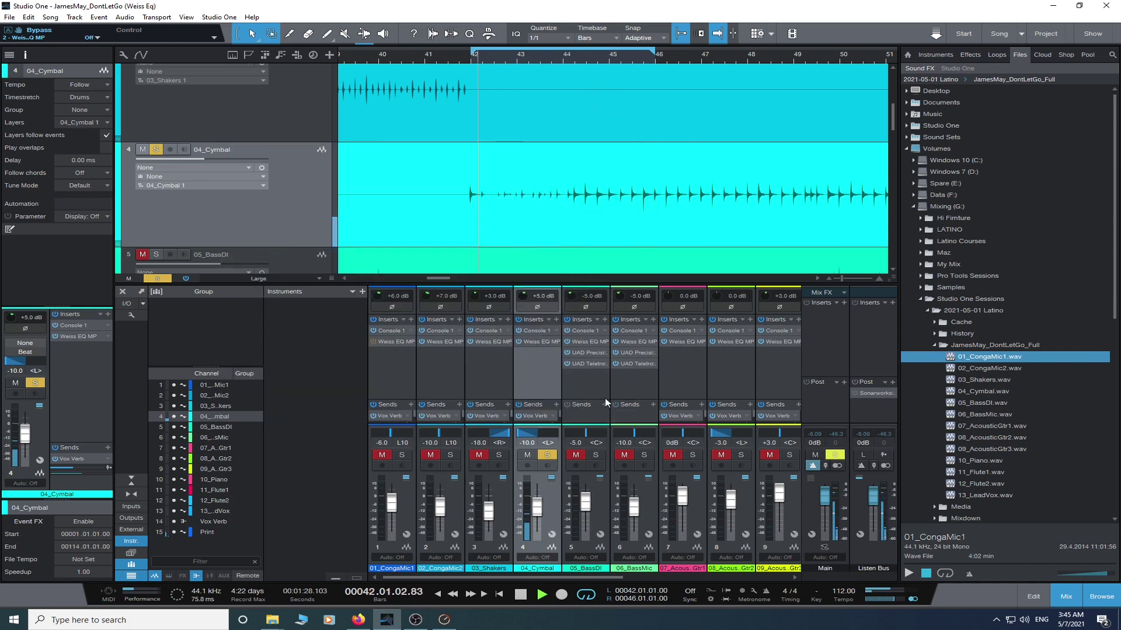
# - Solo and select 05_BassDI, compare it with its Weiss EQ MP deactivated and reactivated, and close the plug-in window
pyautogui.click(596, 454)
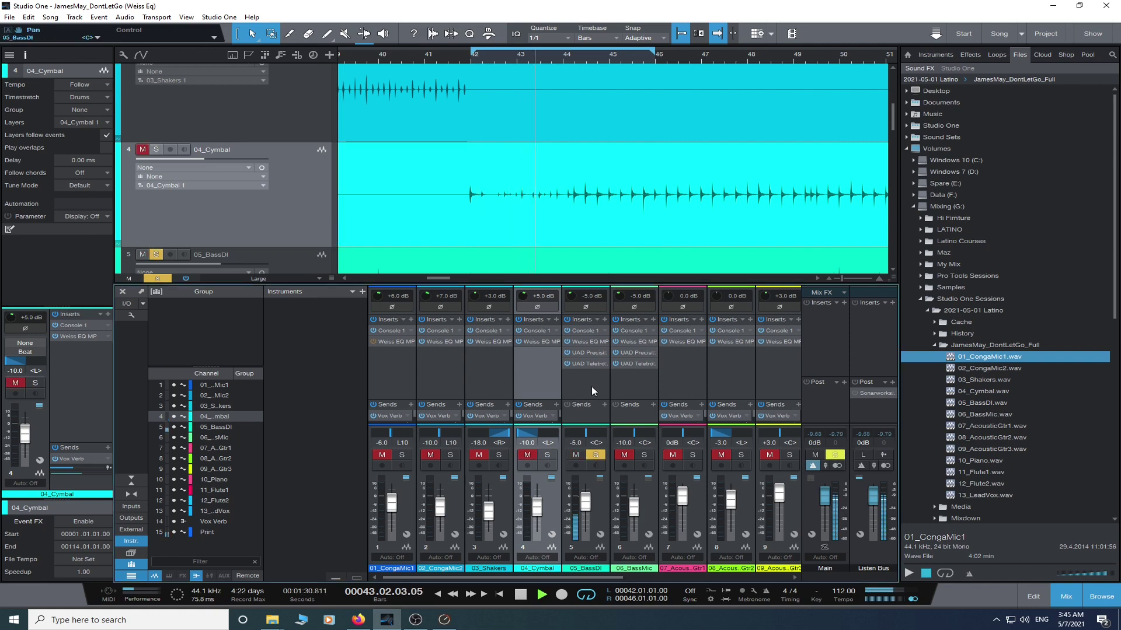
pyautogui.click(591, 385)
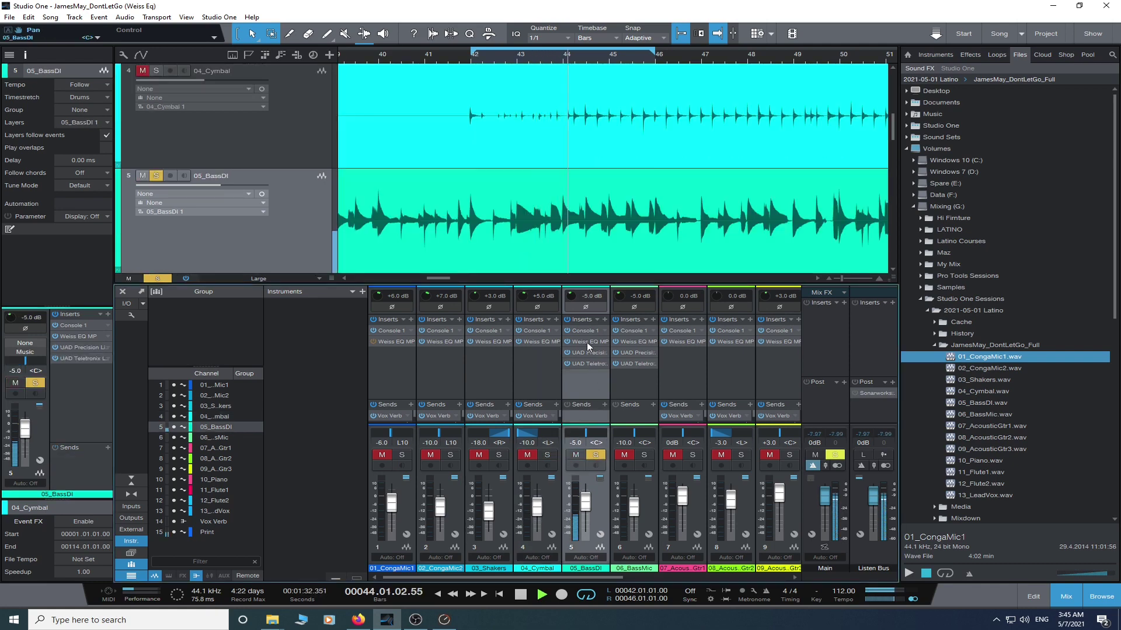
pyautogui.click(586, 342)
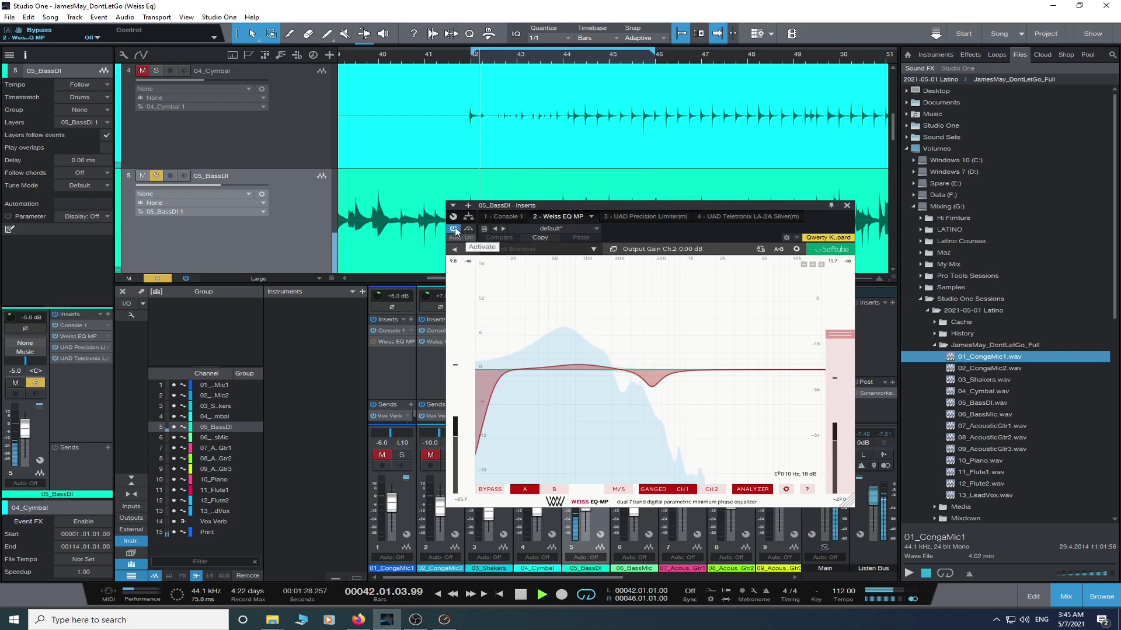
pyautogui.click(455, 227)
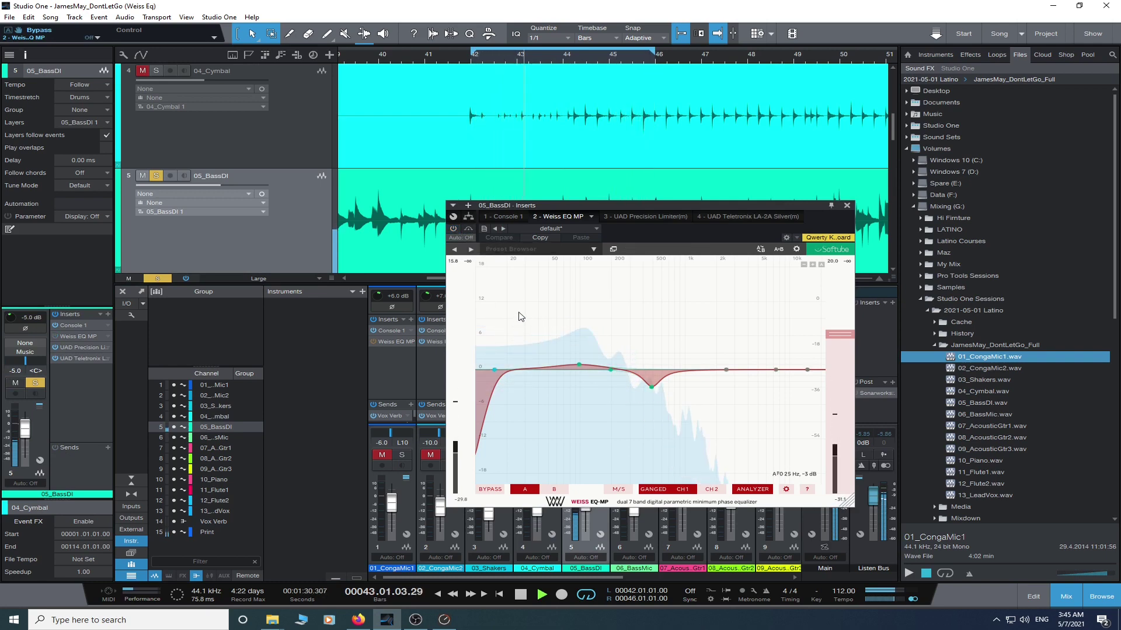
pyautogui.click(454, 228)
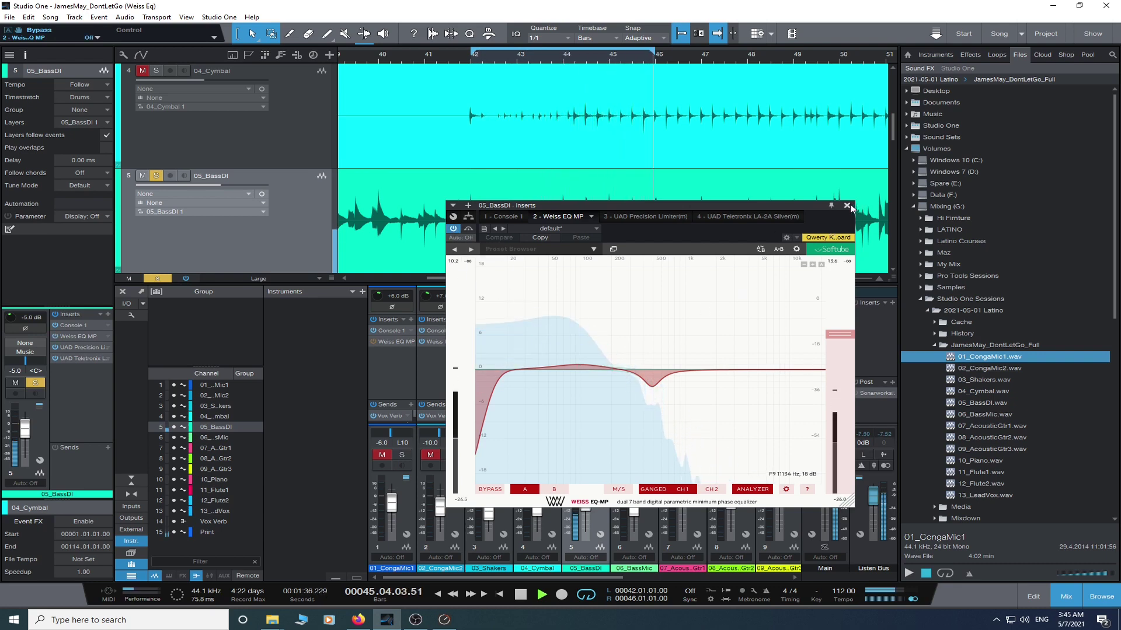
pyautogui.click(692, 385)
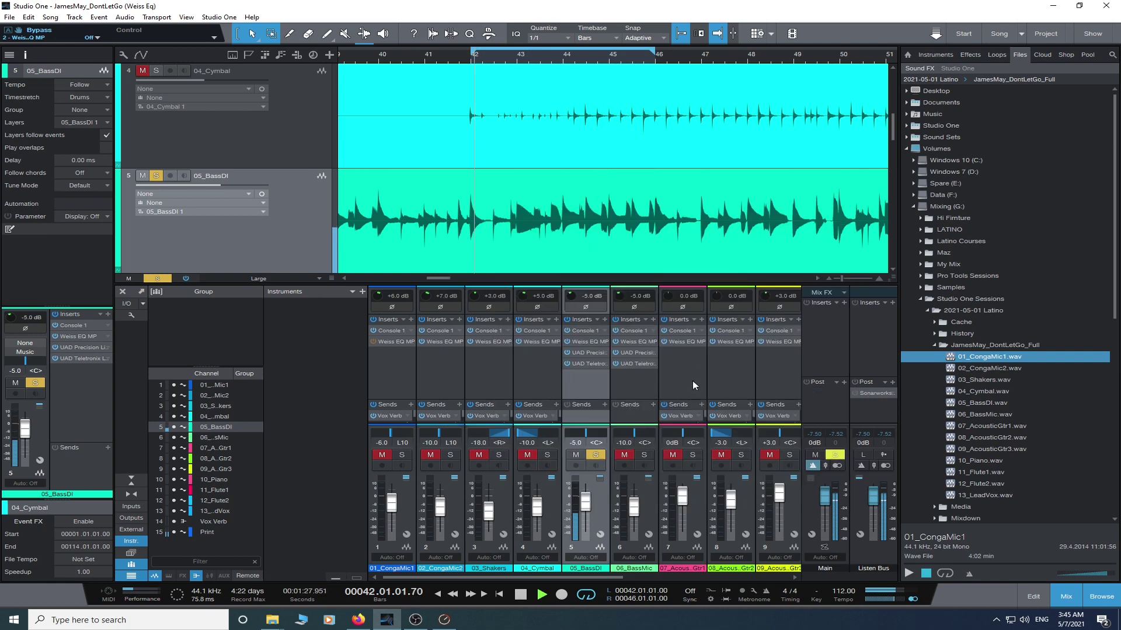
# - Solo only 06_BassMic, compare it with its Weiss EQ MP bypassed and active, and close the plug-in window
pyautogui.keyDown('ctrl'); pyautogui.click(644, 455); pyautogui.keyUp('ctrl')
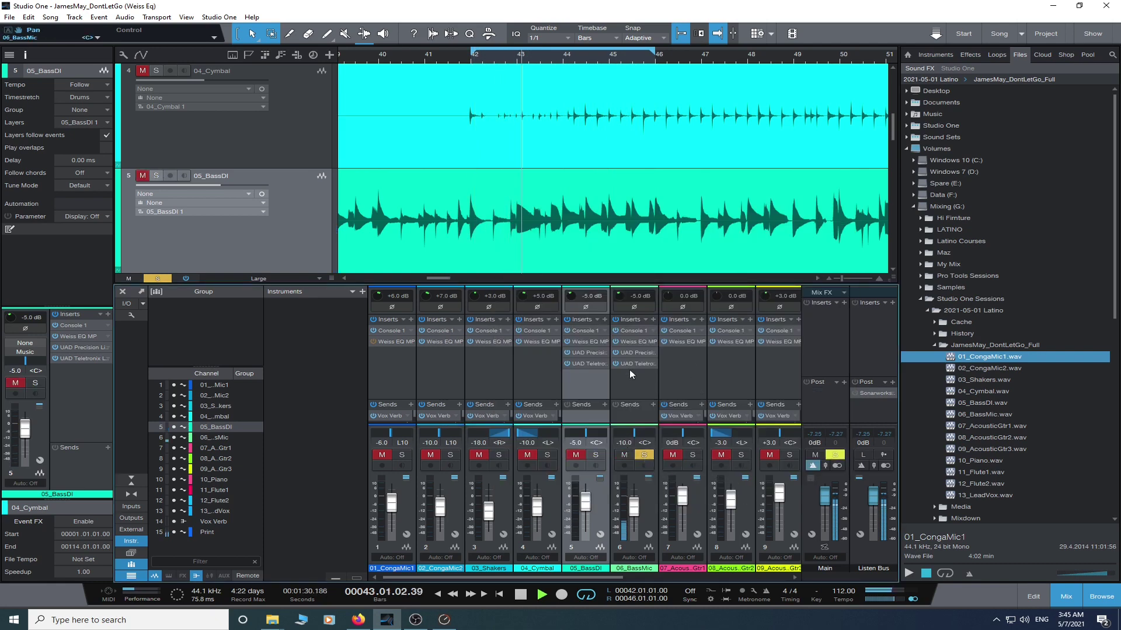
pyautogui.click(635, 339)
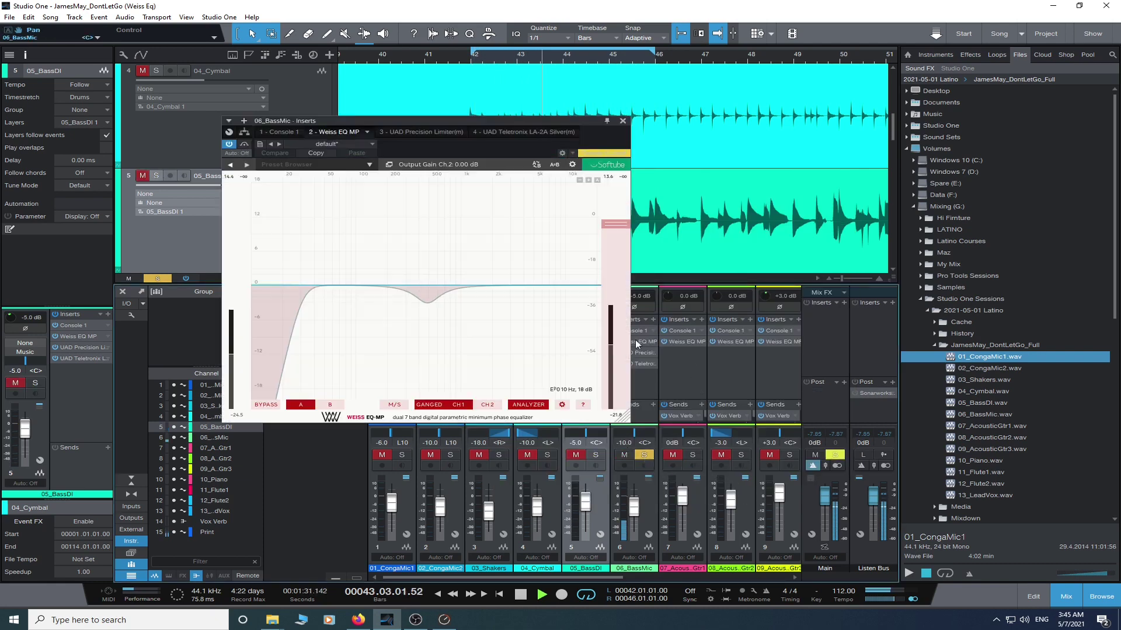
pyautogui.click(242, 145)
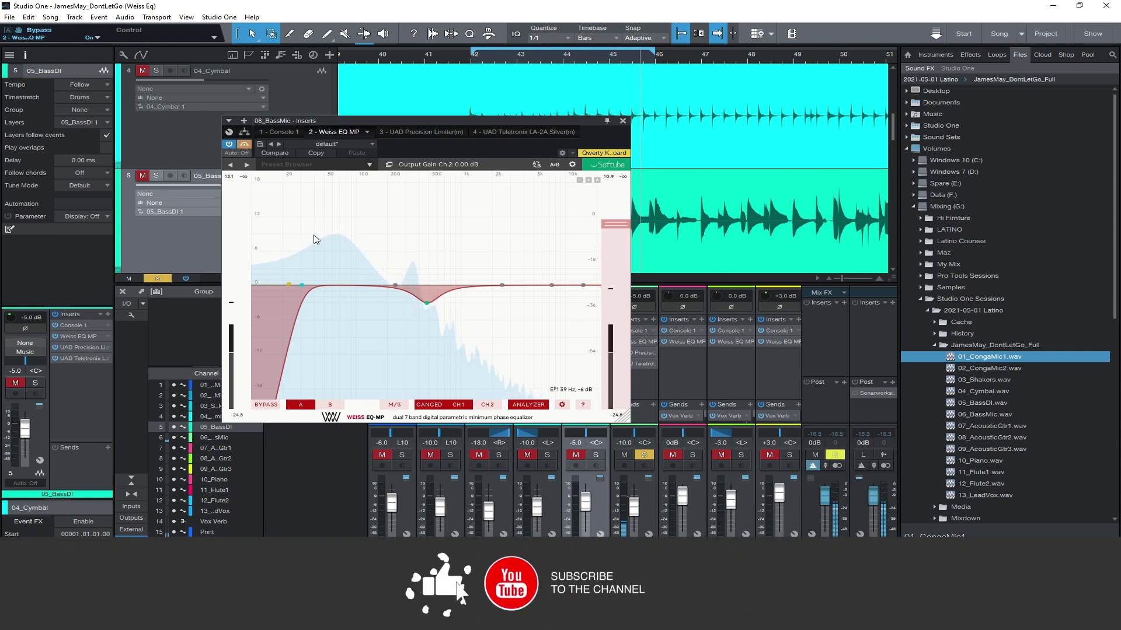
pyautogui.click(244, 146)
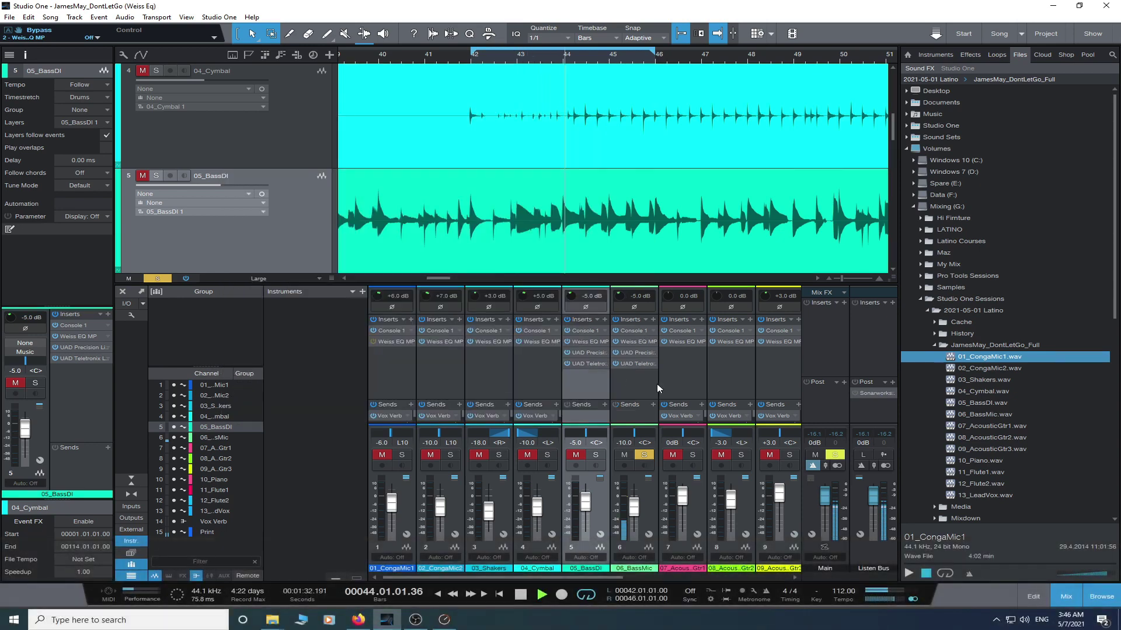
# - Solo 07_AcousticGtr1, compare it twice with its Weiss EQ MP bypassed and active, and close the plug-in window
pyautogui.hscroll(3, 657, 383)
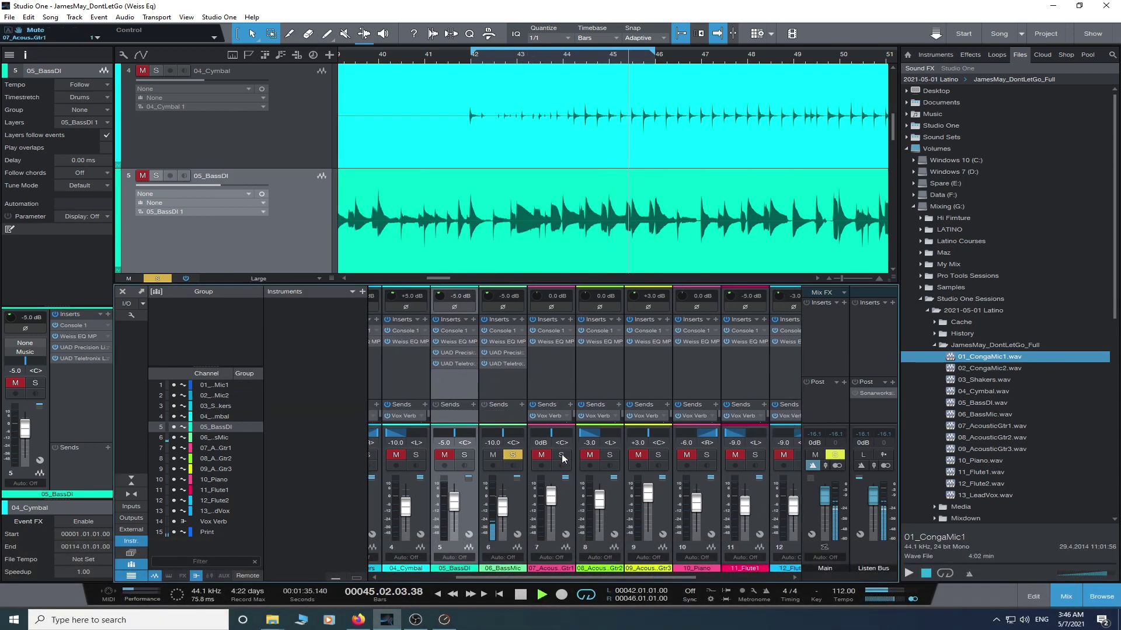
pyautogui.click(561, 455)
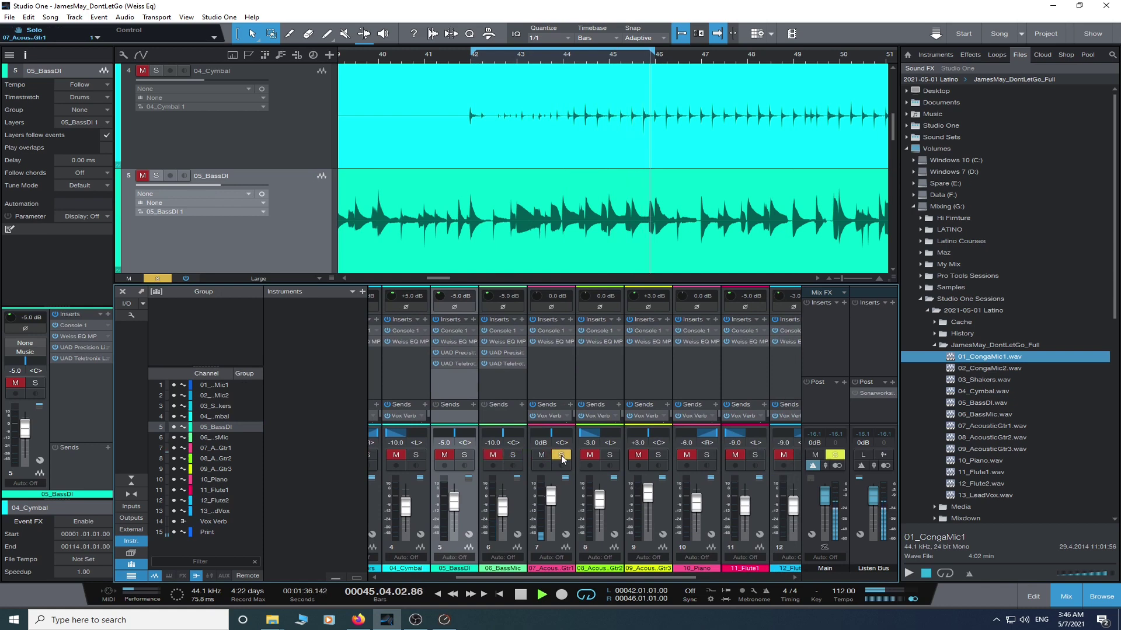
pyautogui.click(555, 341)
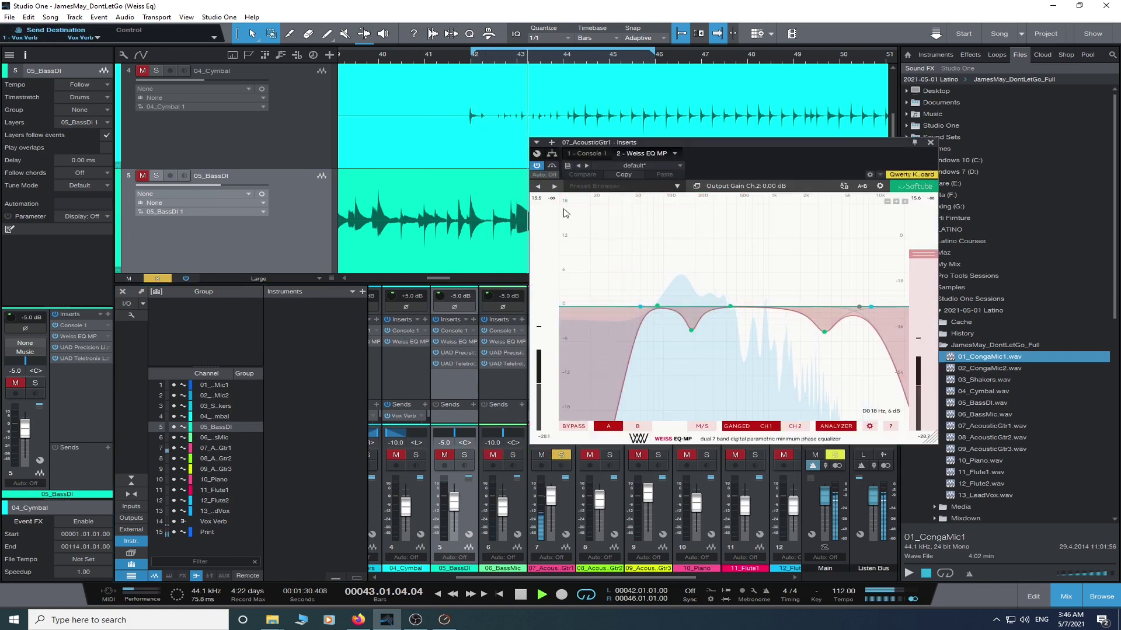
pyautogui.click(552, 168)
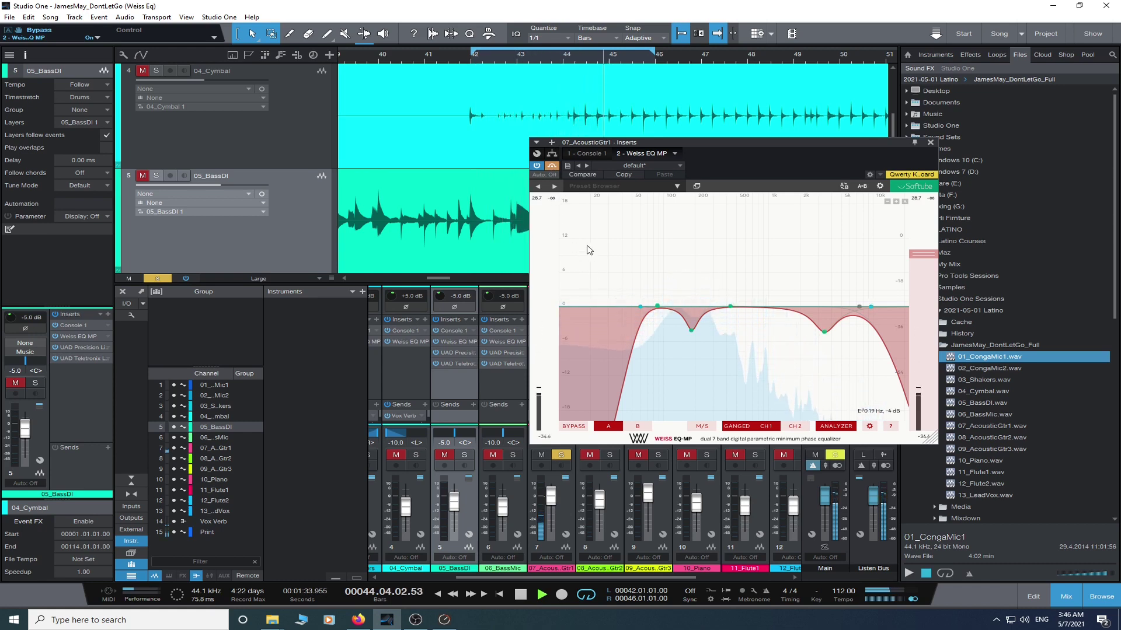
pyautogui.click(552, 167)
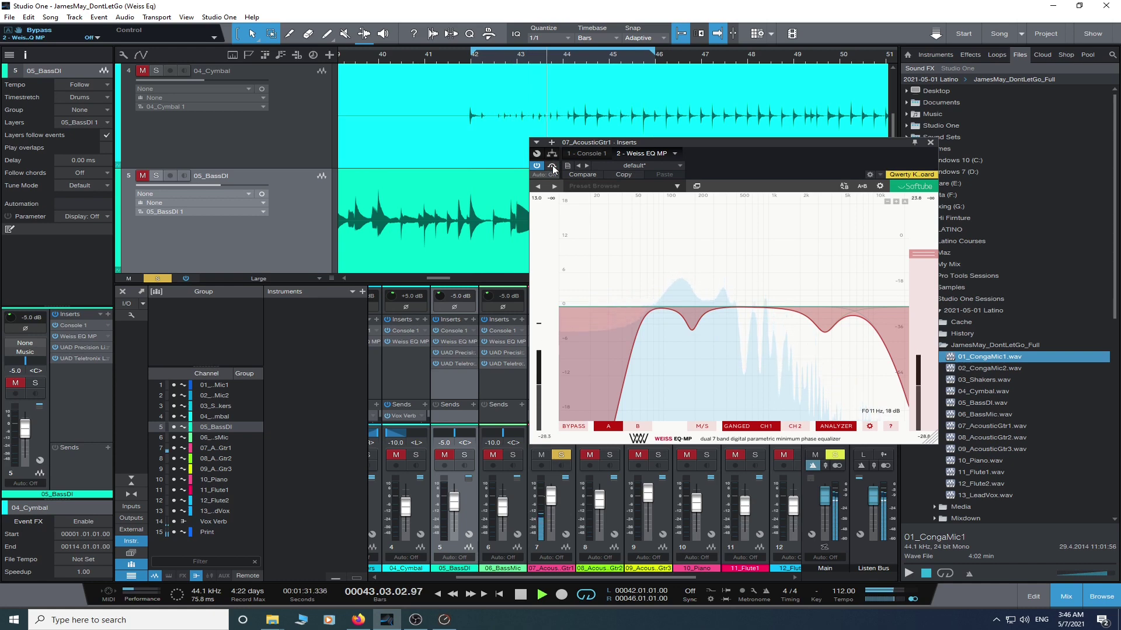
pyautogui.click(552, 167)
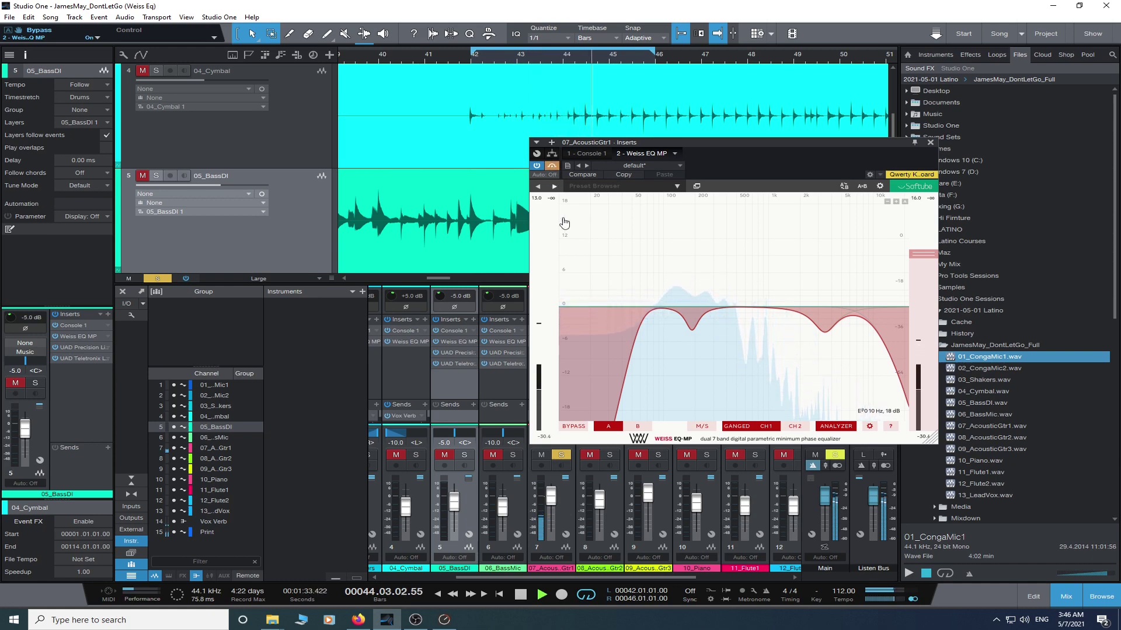
pyautogui.click(552, 165)
pyautogui.click(930, 143)
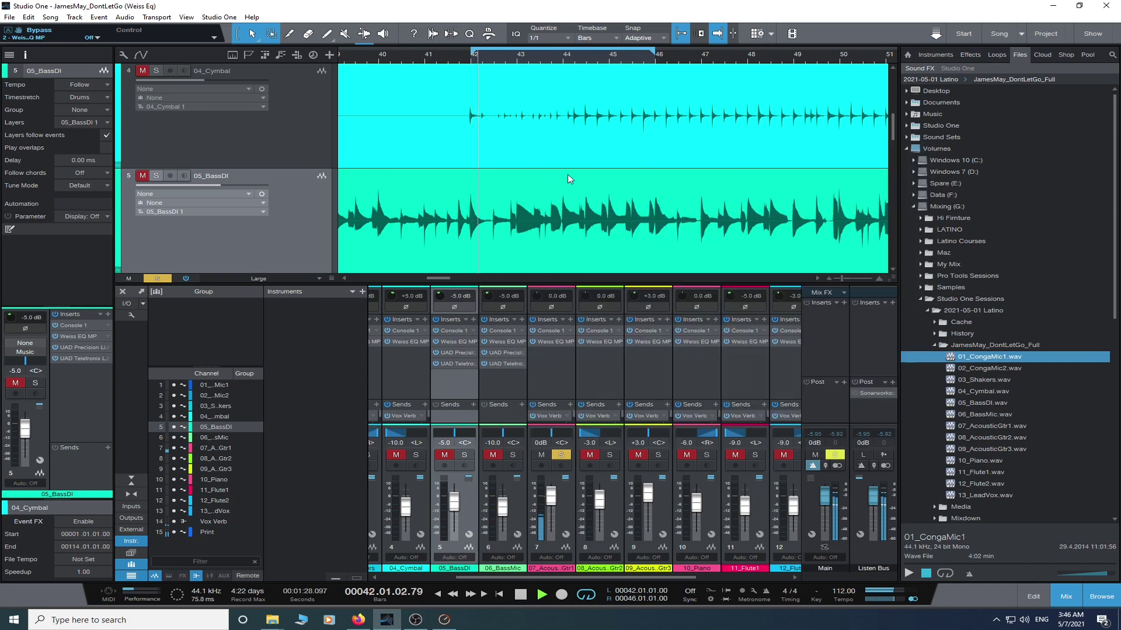
# - Solo 08_AcousticGtr2, compare it with its Weiss EQ MP deactivated and reactivated, and close the plug-in window
pyautogui.scroll(-2, 568, 176)
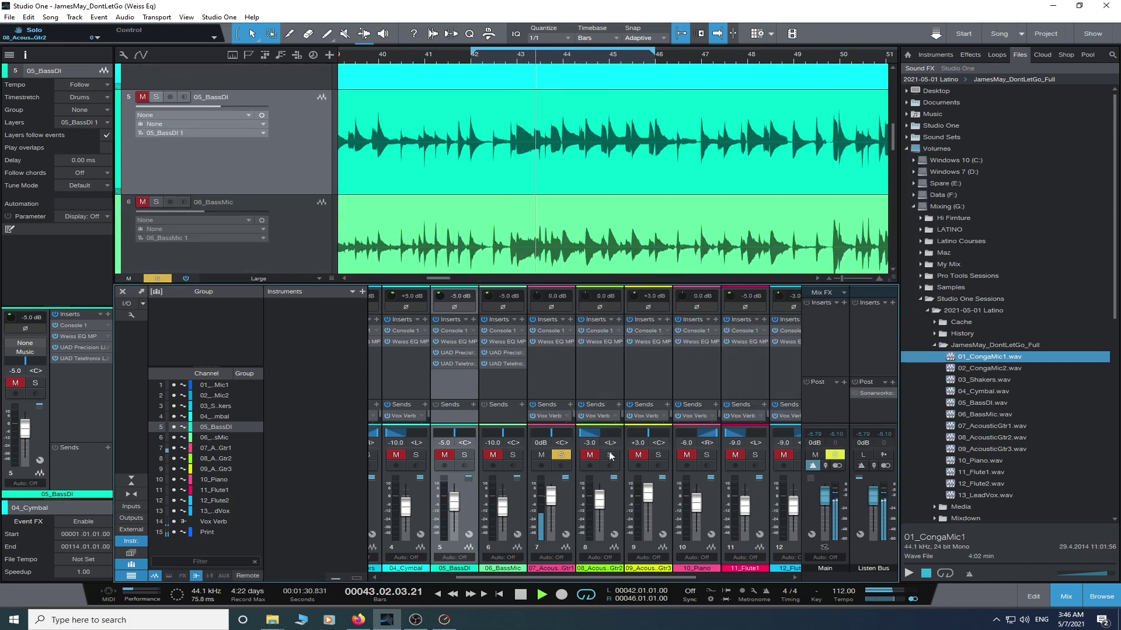
pyautogui.click(600, 382)
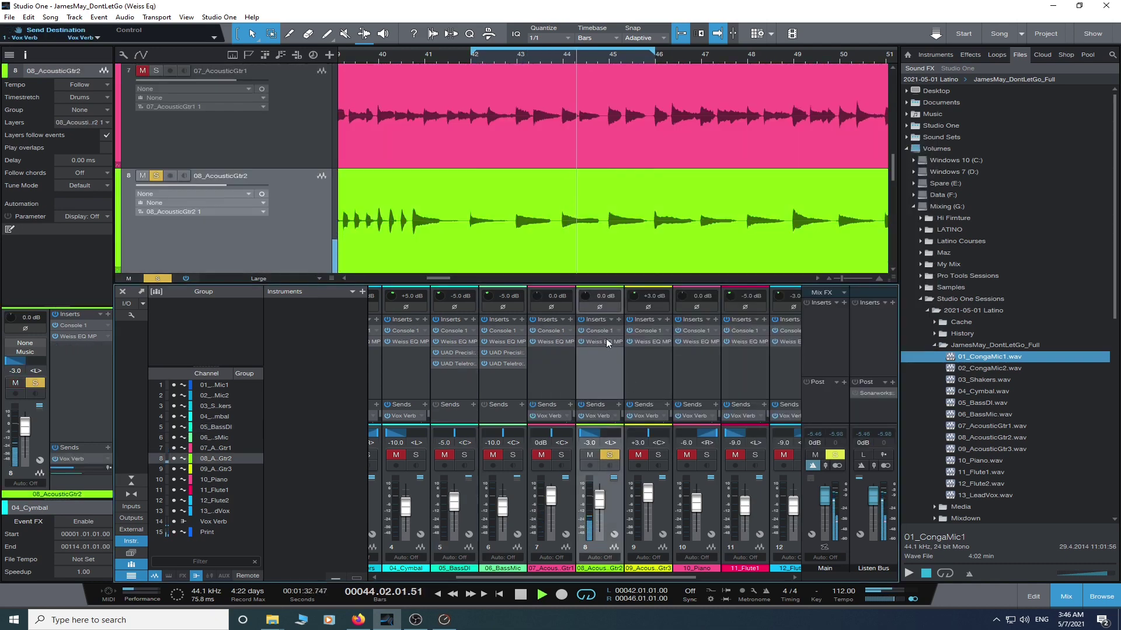
pyautogui.click(607, 342)
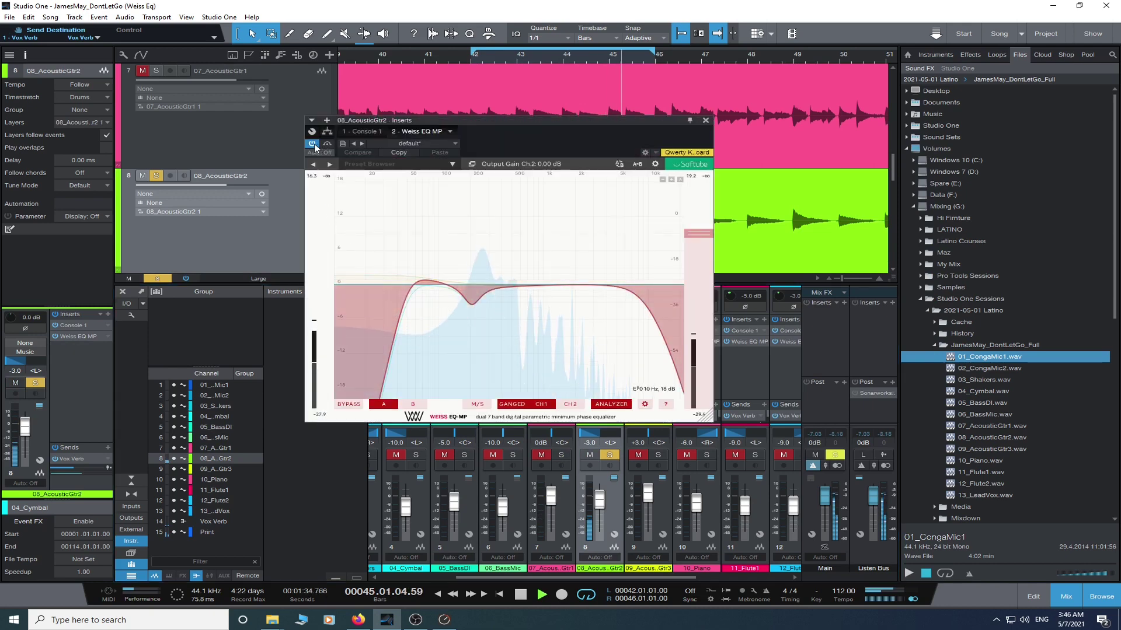
pyautogui.click(313, 144)
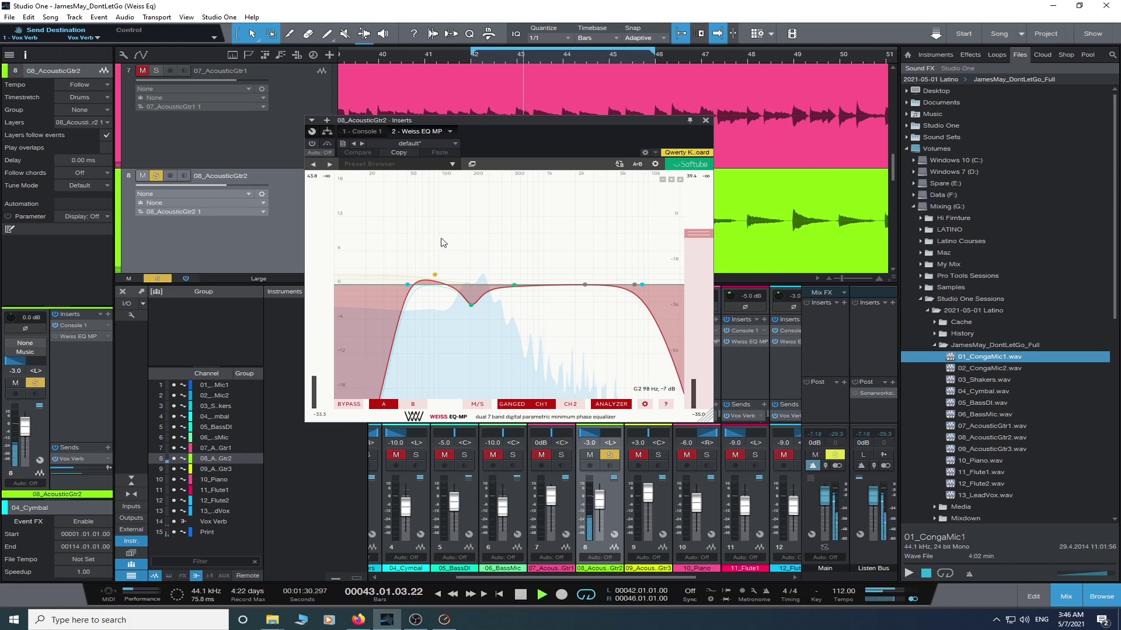
pyautogui.click(312, 143)
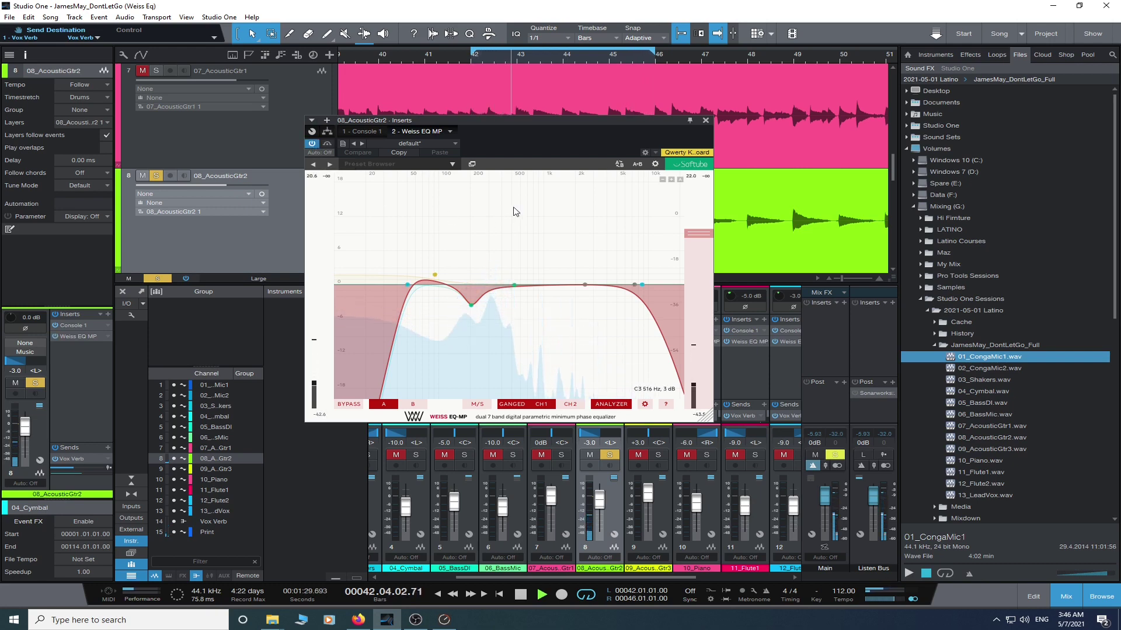
pyautogui.click(705, 121)
# - Solo 09_AcousticGtr3 with bars 70 to 89 looped, compare it twice with and without its Weiss EQ MP, and close the plug-in window
pyautogui.hscroll(1, 642, 377)
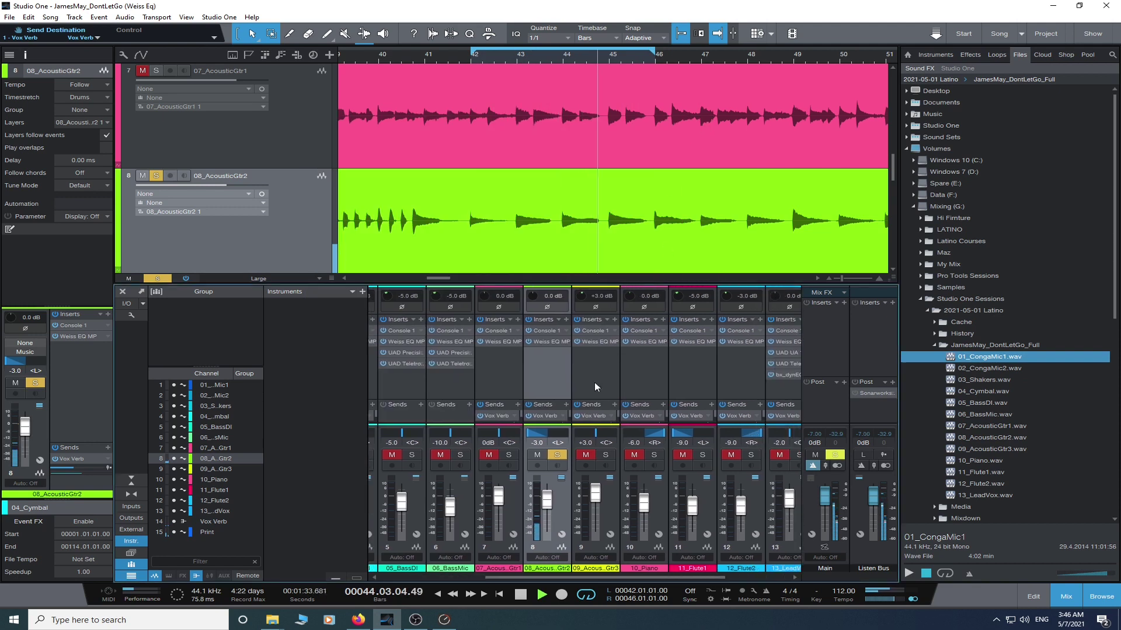
pyautogui.click(605, 456)
pyautogui.click(598, 345)
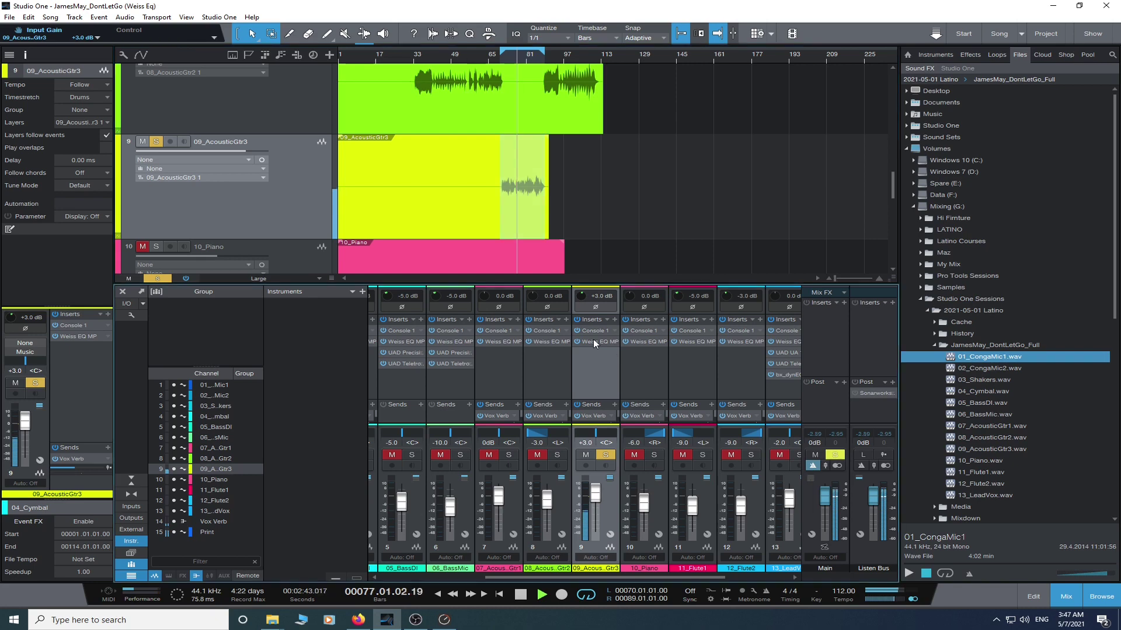
pyautogui.click(312, 144)
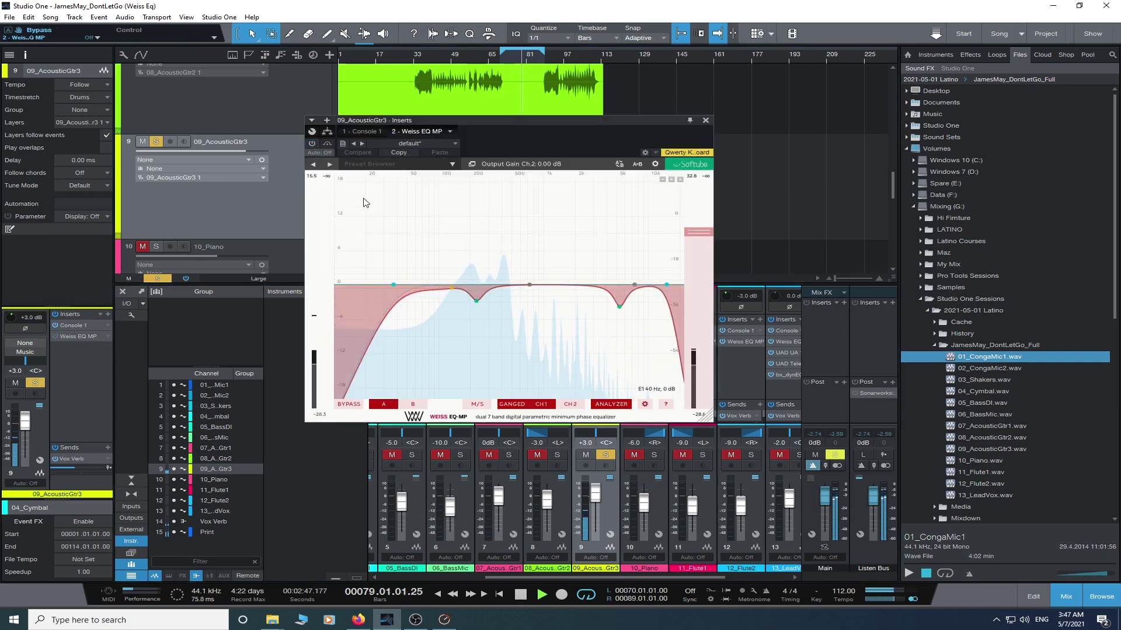
pyautogui.click(327, 143)
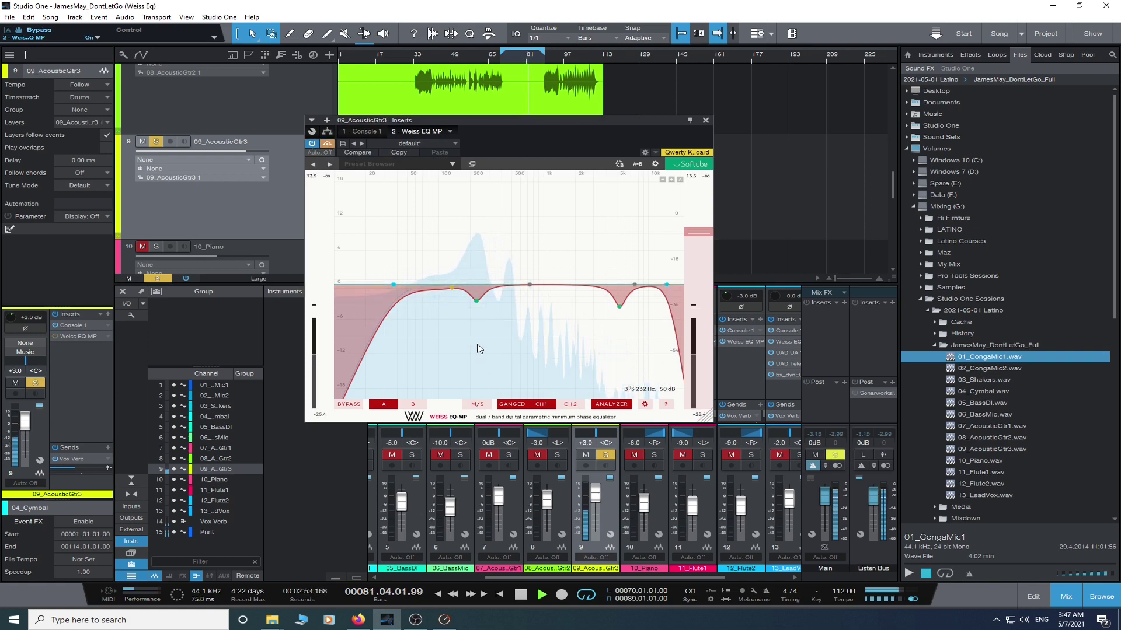
pyautogui.press('KP_1')
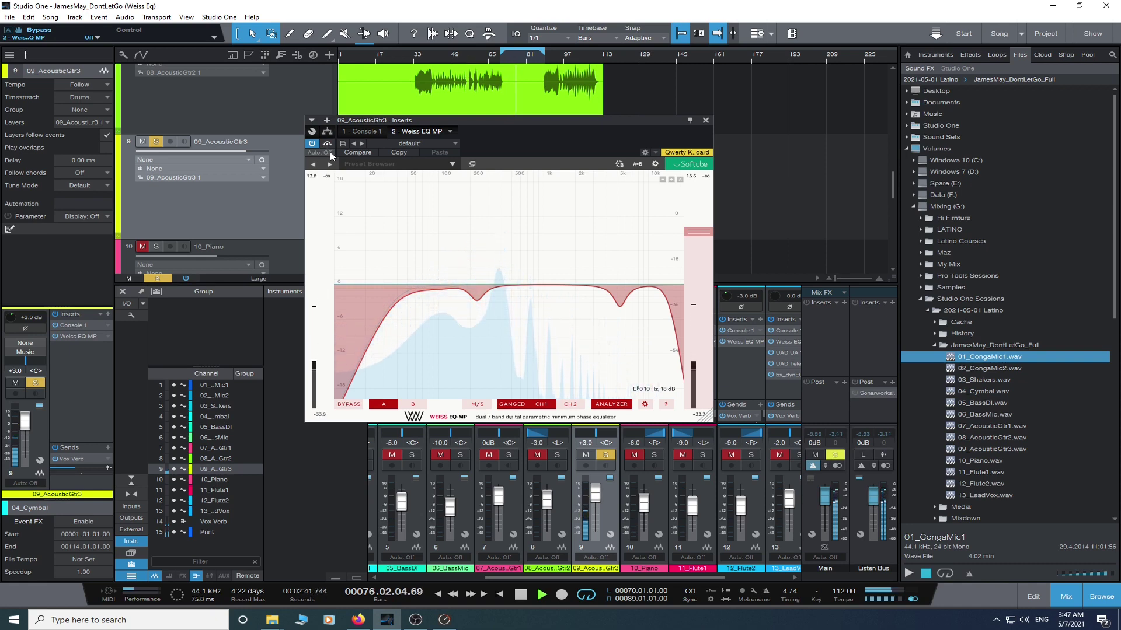
pyautogui.click(328, 144)
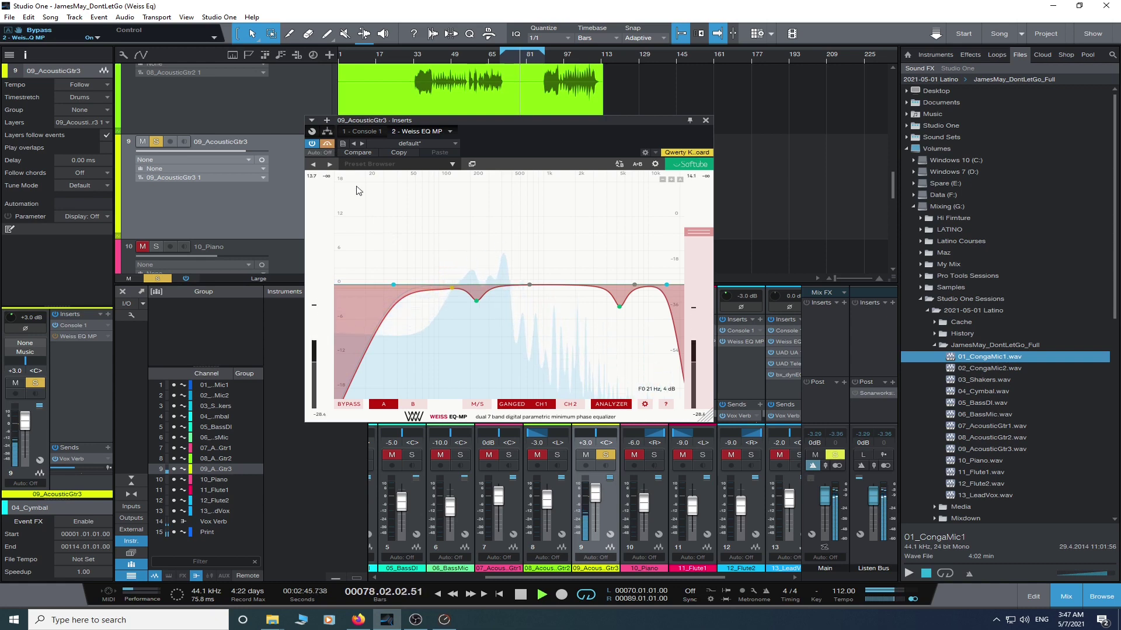
pyautogui.click(327, 143)
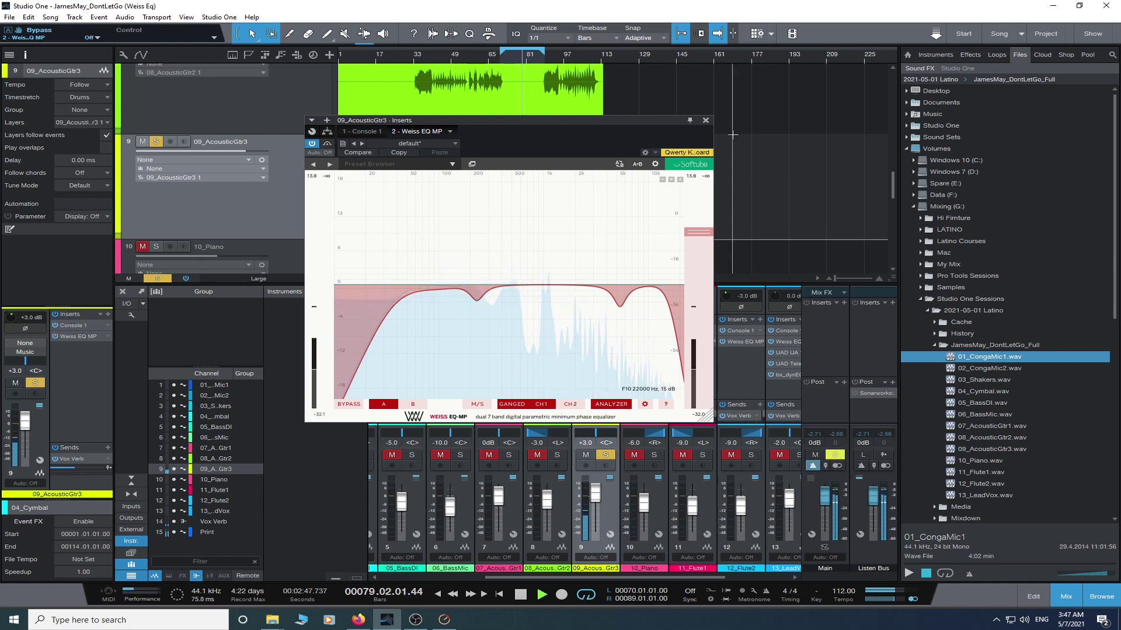
pyautogui.click(706, 121)
# - Loop the first phrase of 10_Piano from bar 36 to 42 and solo that track
pyautogui.hscroll(-1, 624, 378)
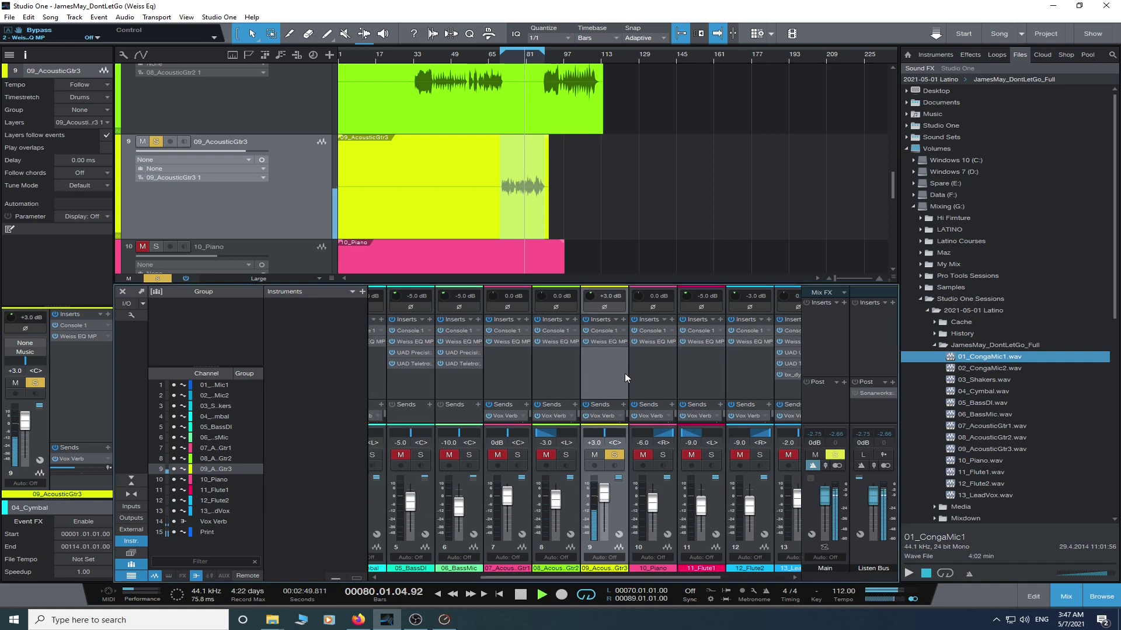
pyautogui.hscroll(2, 633, 370)
pyautogui.scroll(-2, 440, 167)
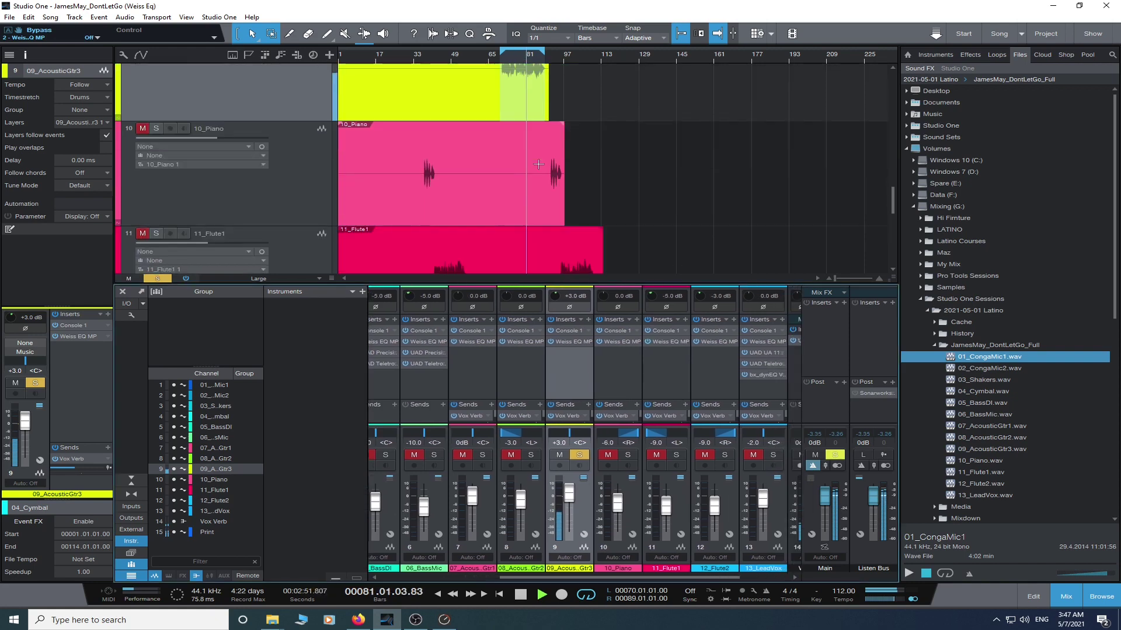
pyautogui.moveTo(433, 168); pyautogui.dragTo(420, 175)
pyautogui.press('p')
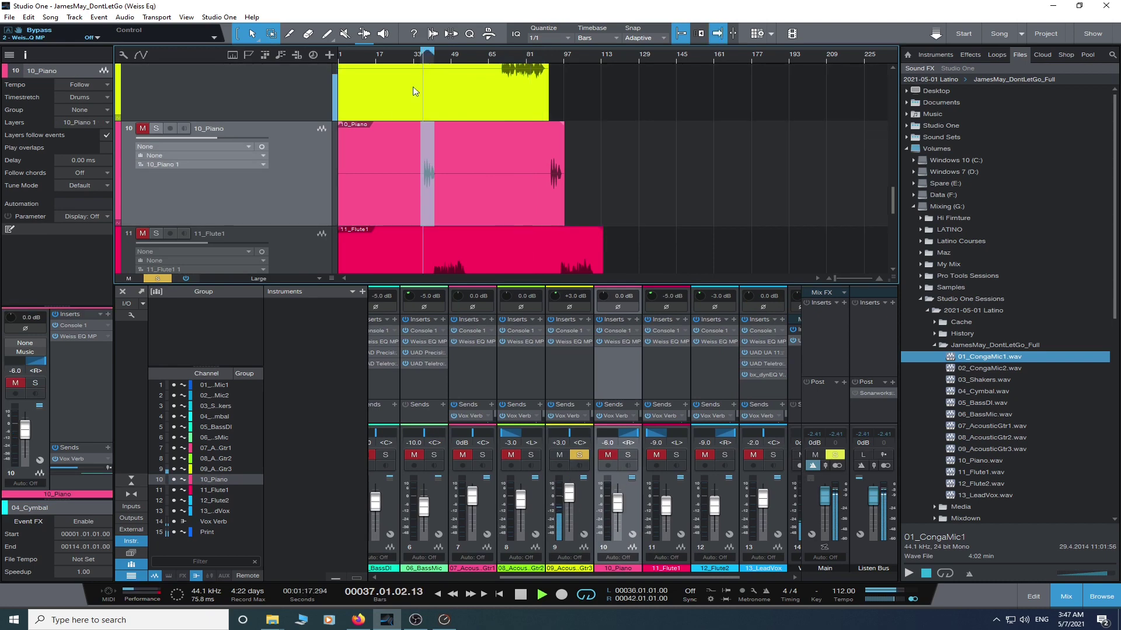
pyautogui.click(159, 128)
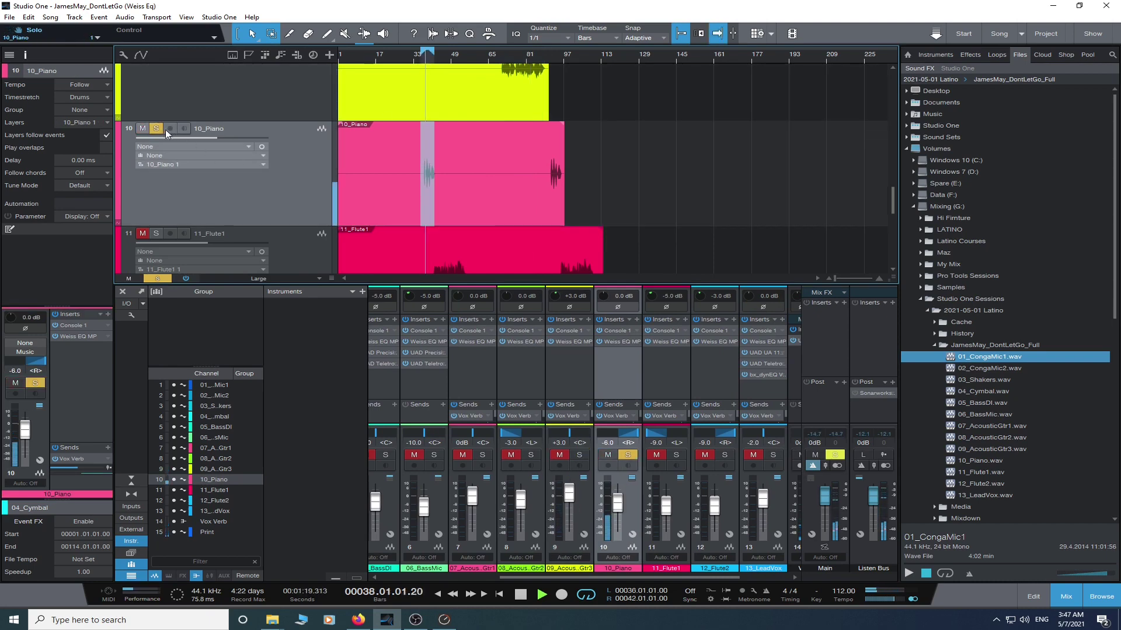
# - Compare 10_Piano with its Weiss EQ MP bypassed and active, and close the plug-in window
pyautogui.click(625, 341)
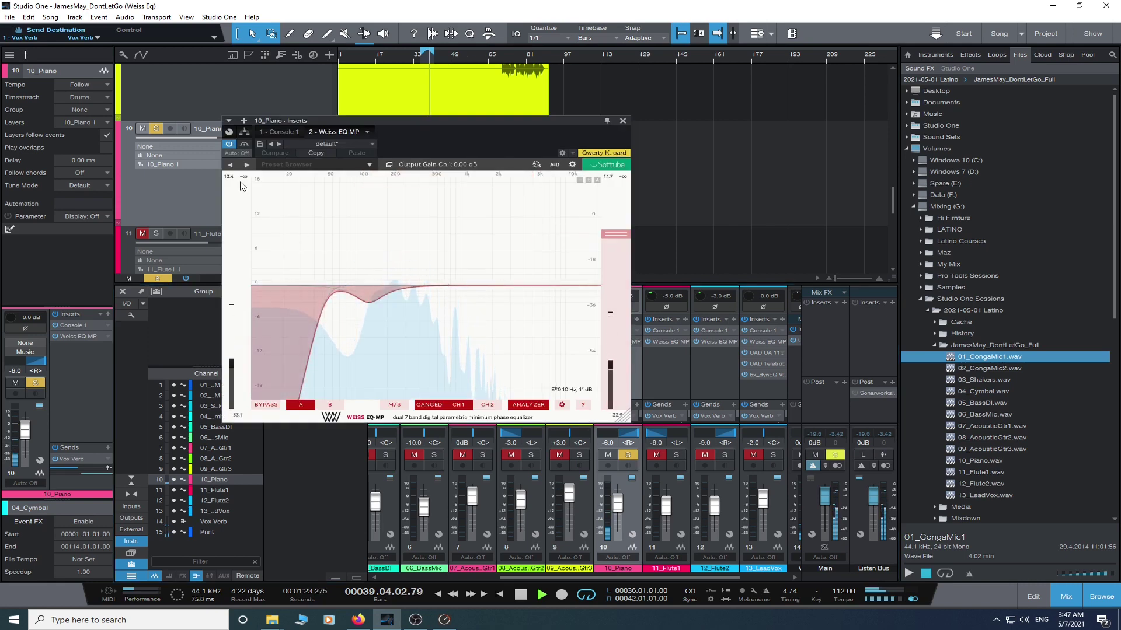
pyautogui.click(245, 147)
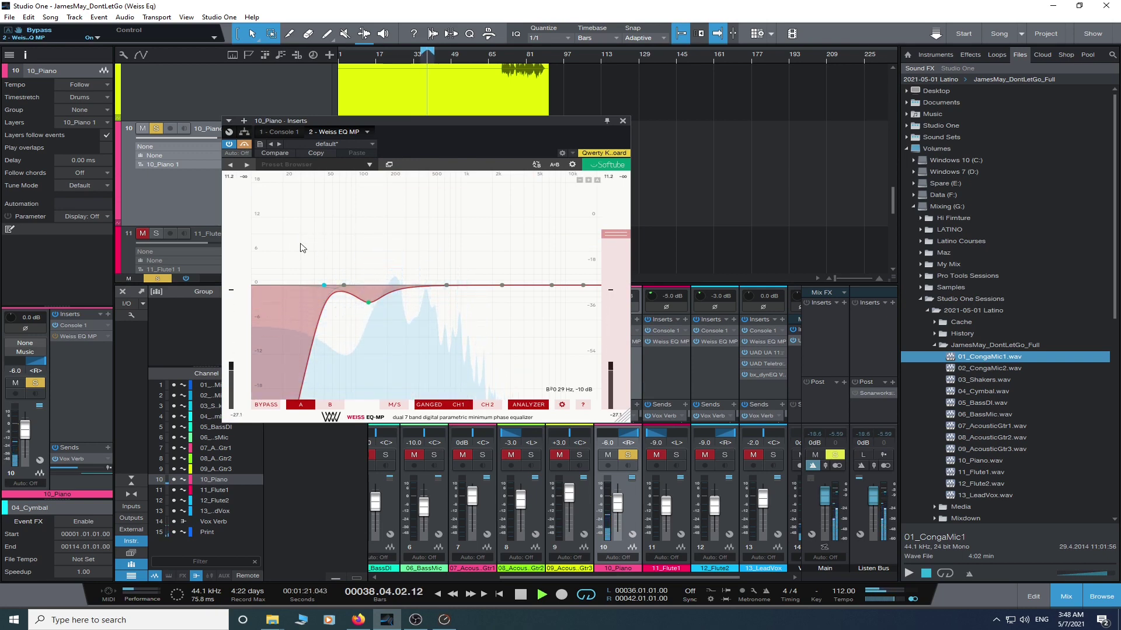
pyautogui.click(245, 146)
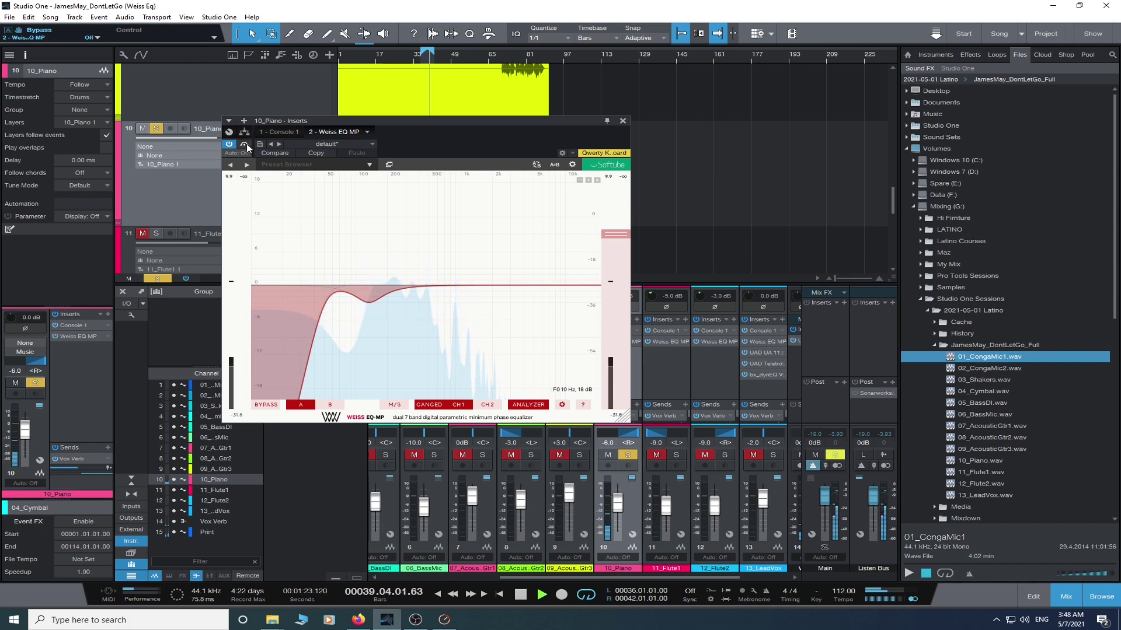
pyautogui.click(623, 121)
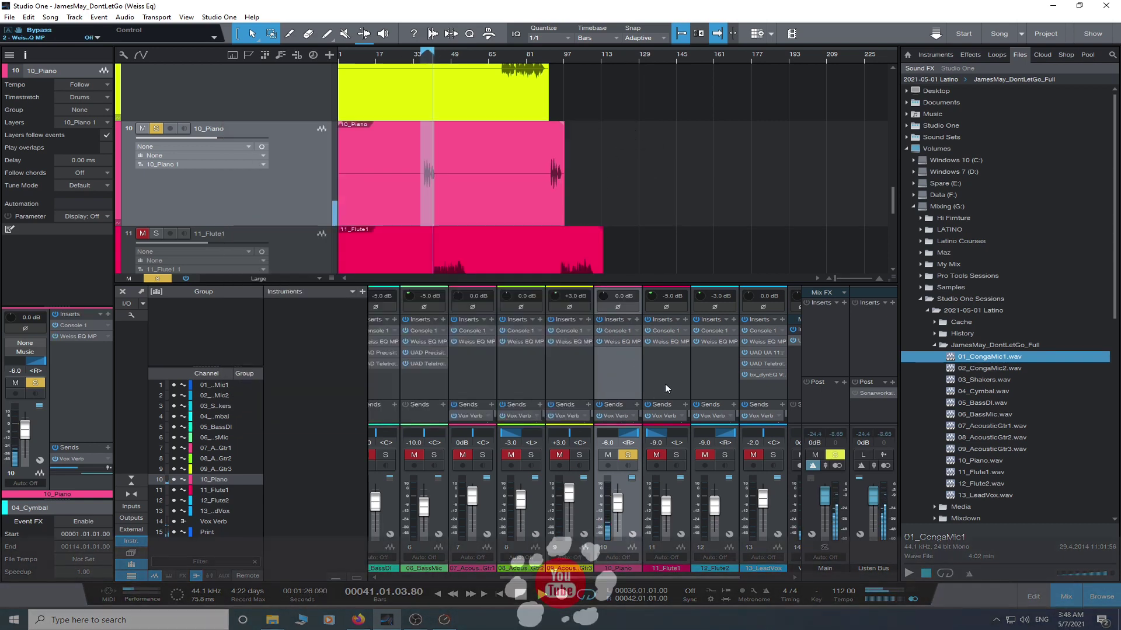
# - Solo 11_Flute1 with bars 41 to 56 looped, compare it with its Weiss EQ MP bypassed and active, and close the plug-in window
pyautogui.hscroll(2, 642, 391)
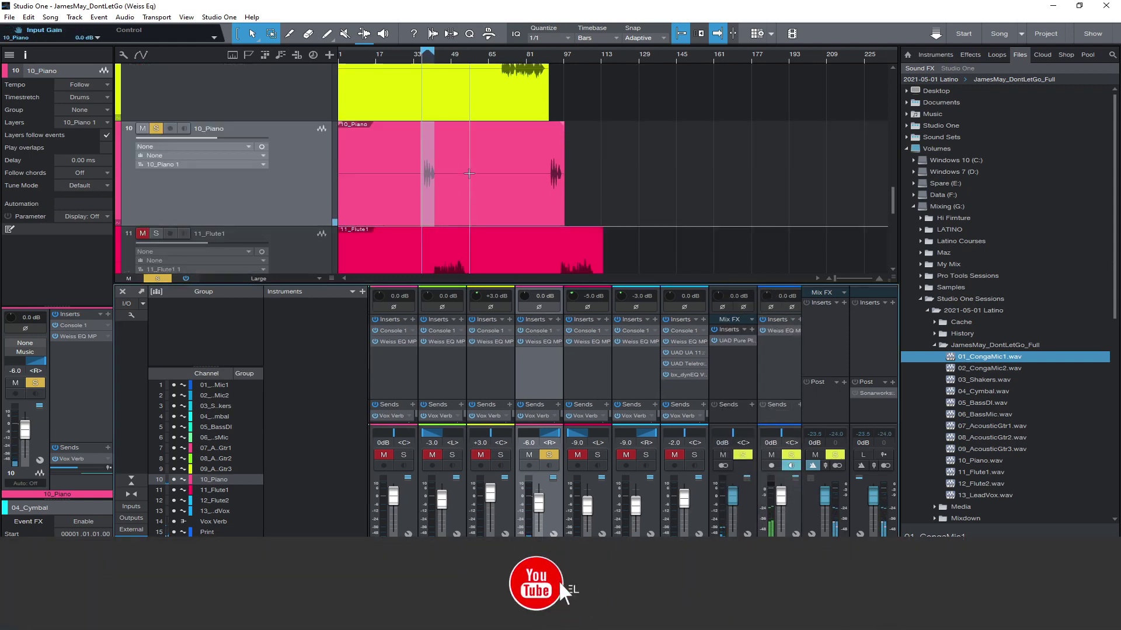
pyautogui.click(586, 342)
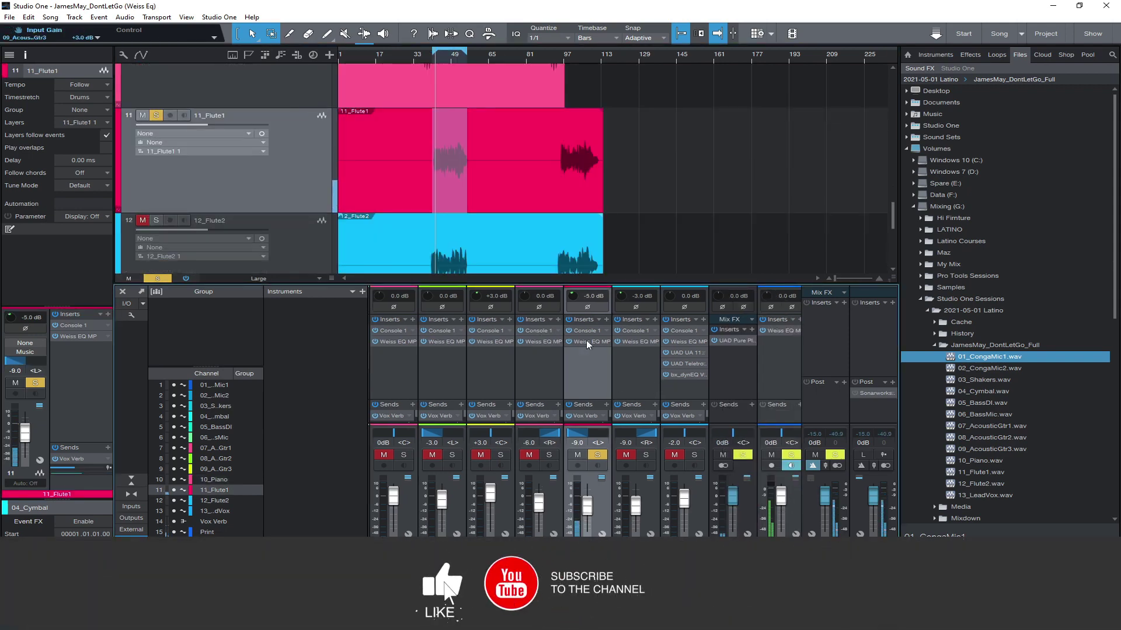
pyautogui.click(586, 342)
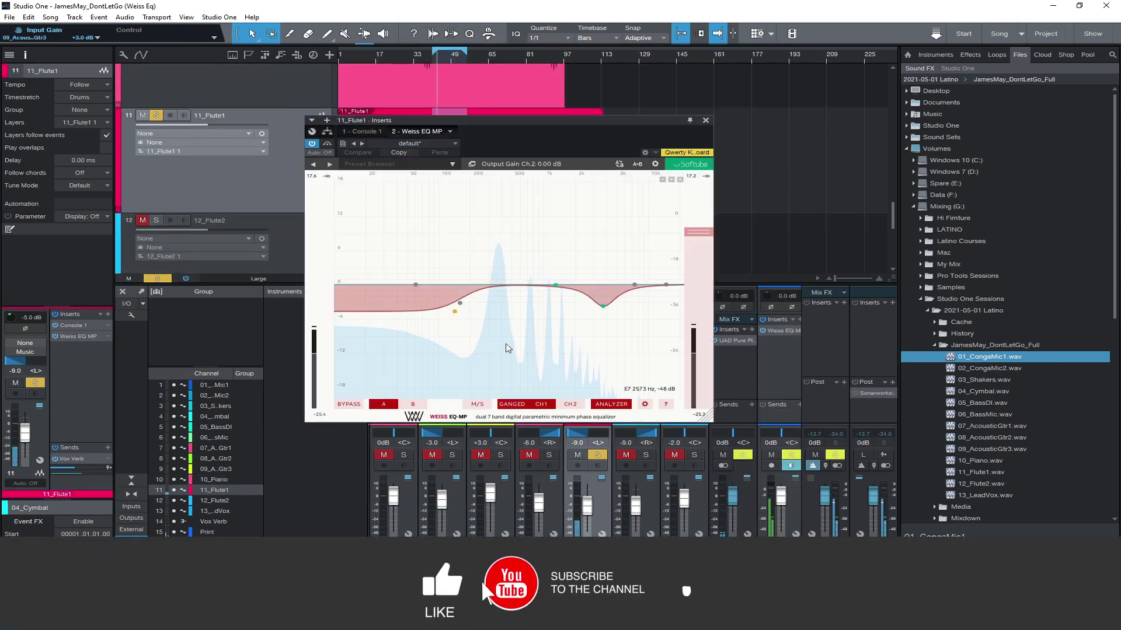
pyautogui.click(327, 144)
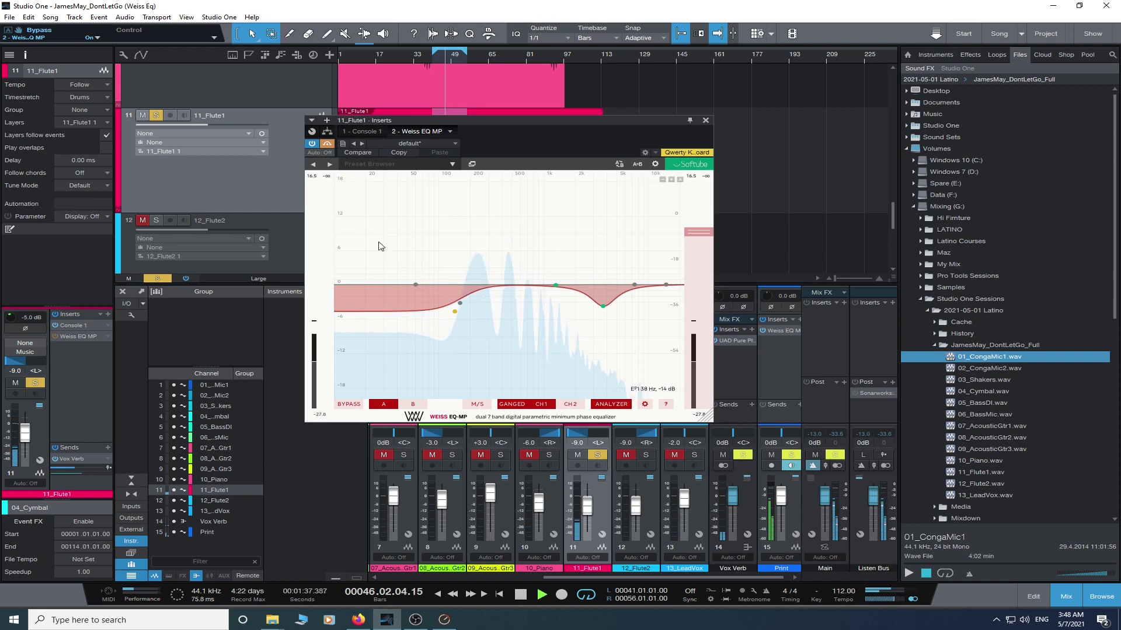
pyautogui.click(326, 146)
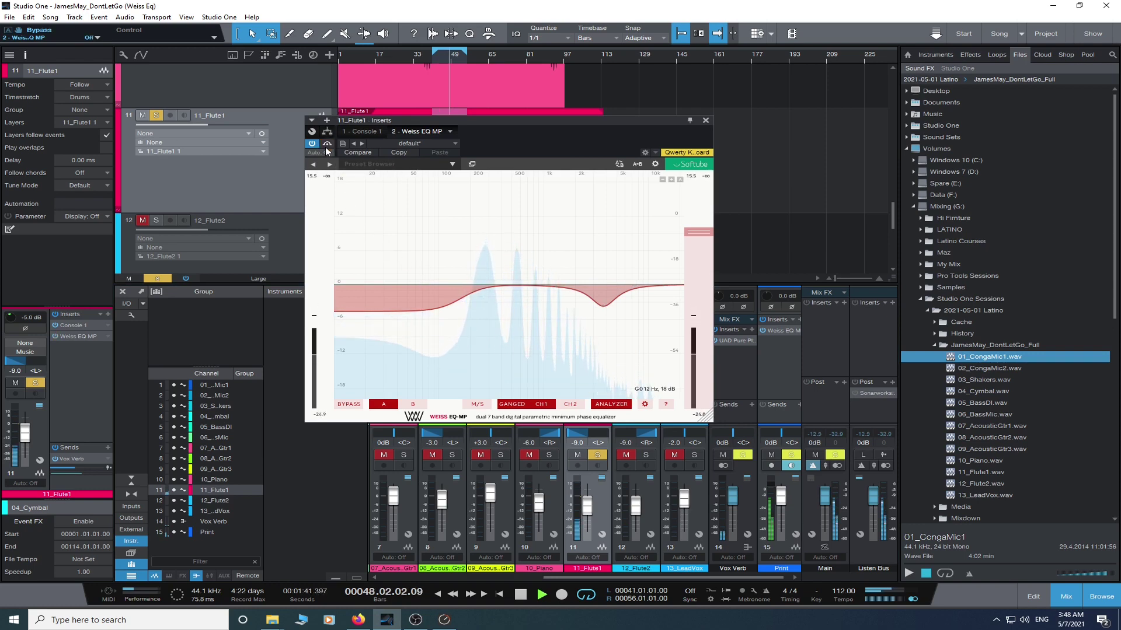
pyautogui.click(705, 120)
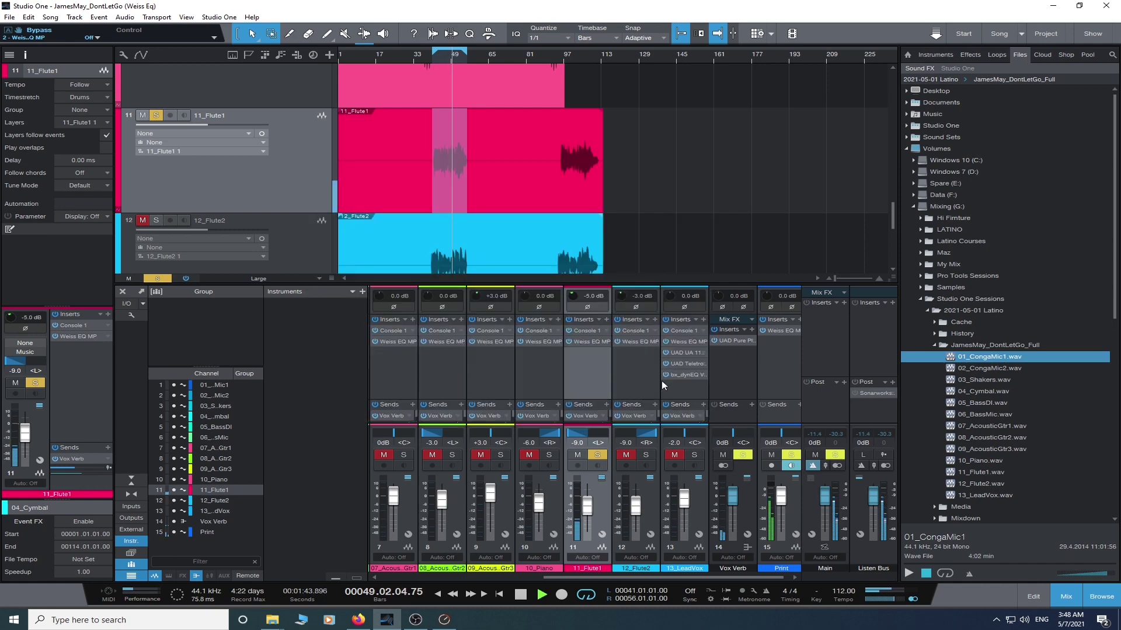
# - Solo 12_Flute2, compare it with its Weiss EQ MP deactivated and reactivated, and close the plug-in window
pyautogui.click(647, 454)
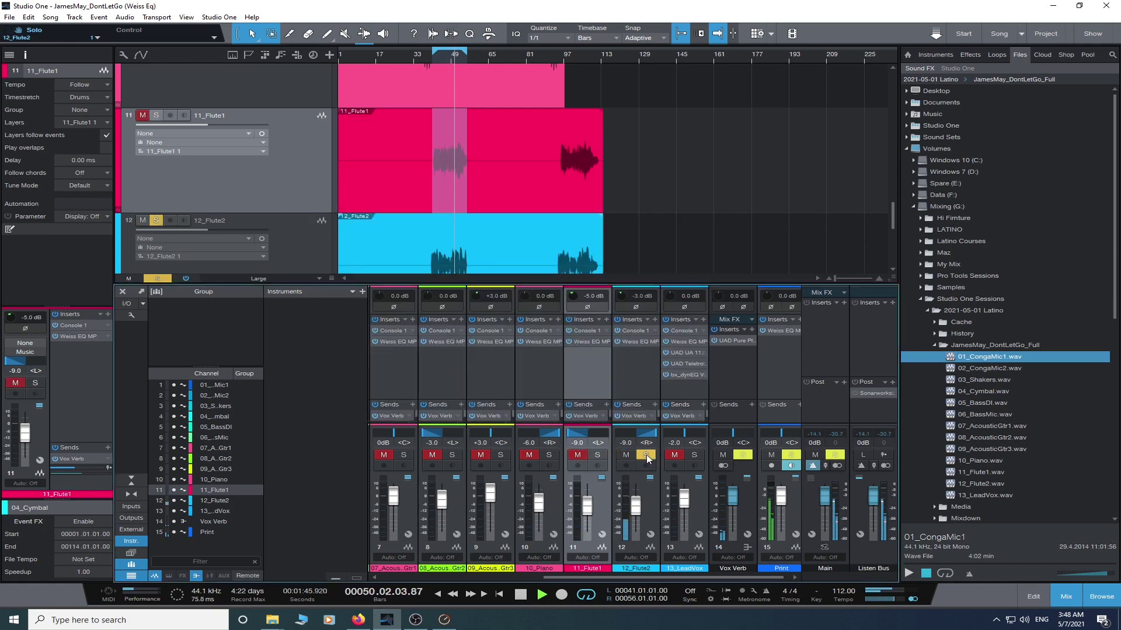
pyautogui.click(642, 342)
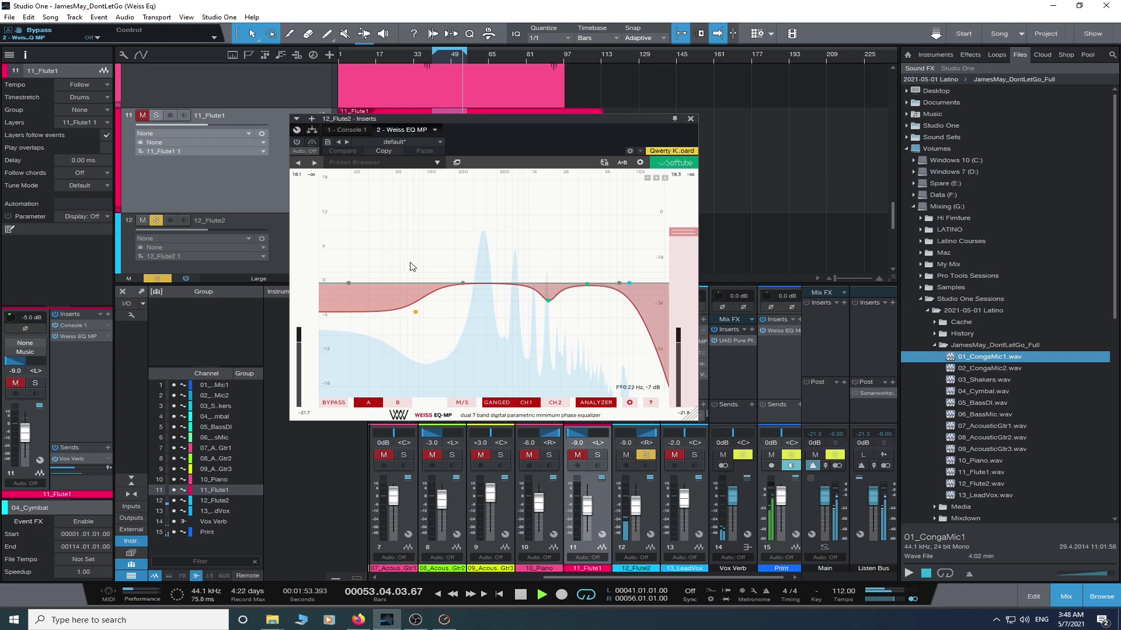
pyautogui.click(296, 143)
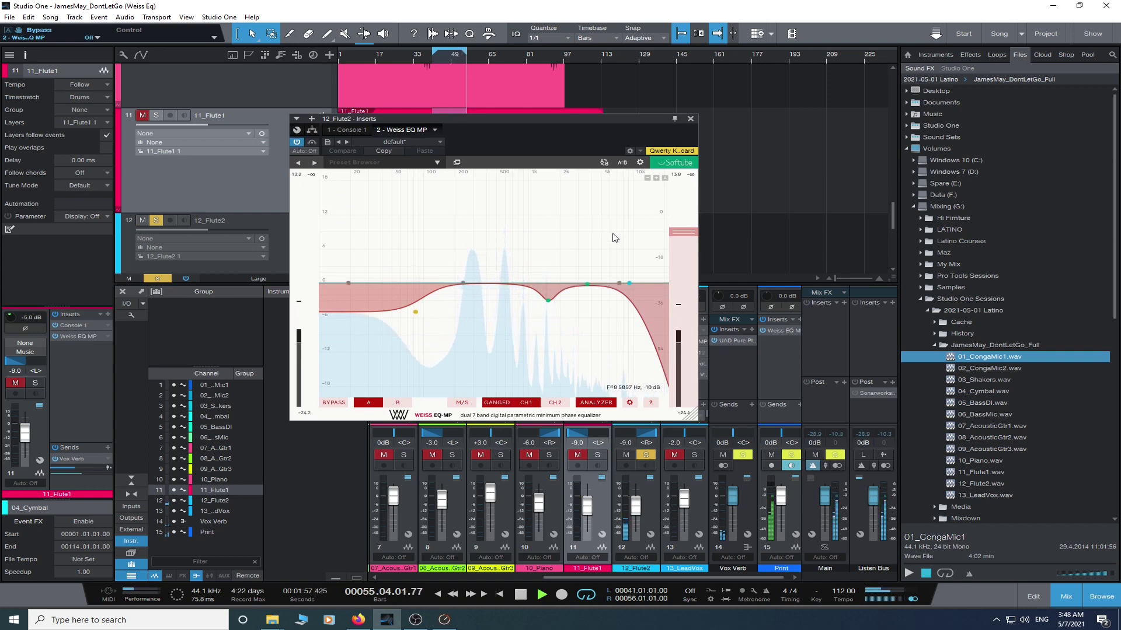
pyautogui.click(691, 119)
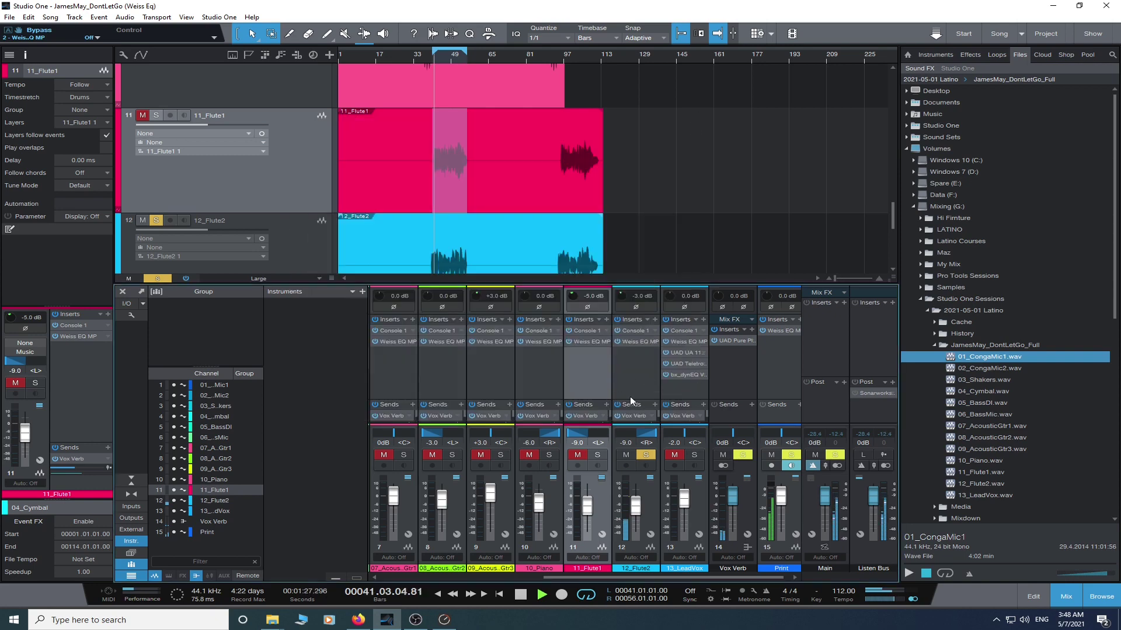
# - Reopen the Weiss EQ MP on 12_Flute2, compare the looped phrase again with the EQ bypassed and active, and close the window
pyautogui.click(644, 341)
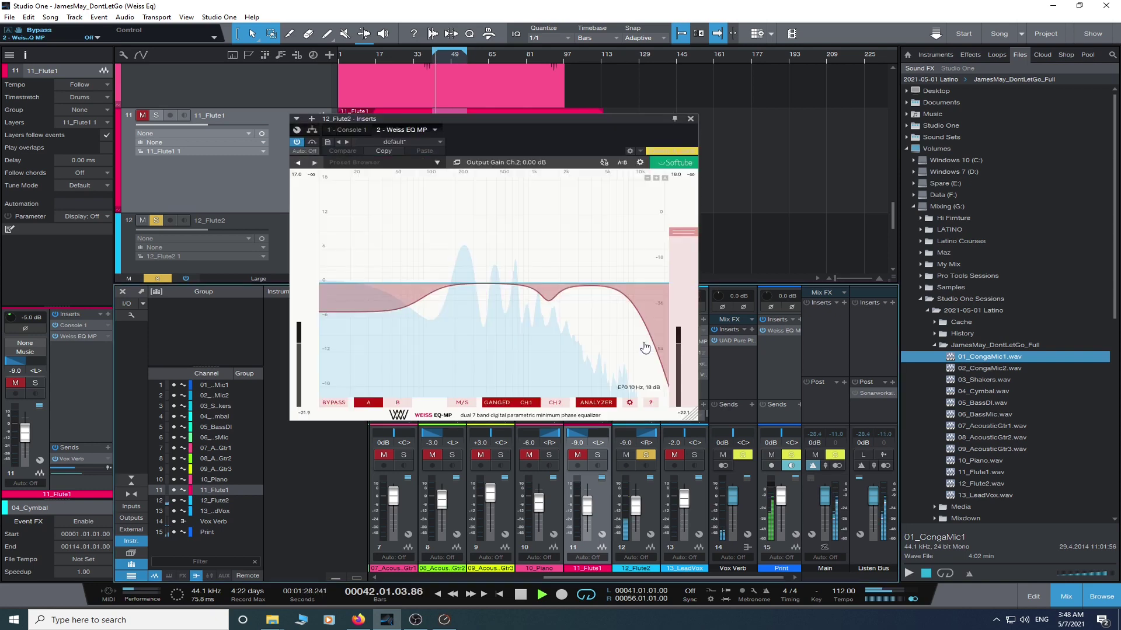
pyautogui.click(313, 144)
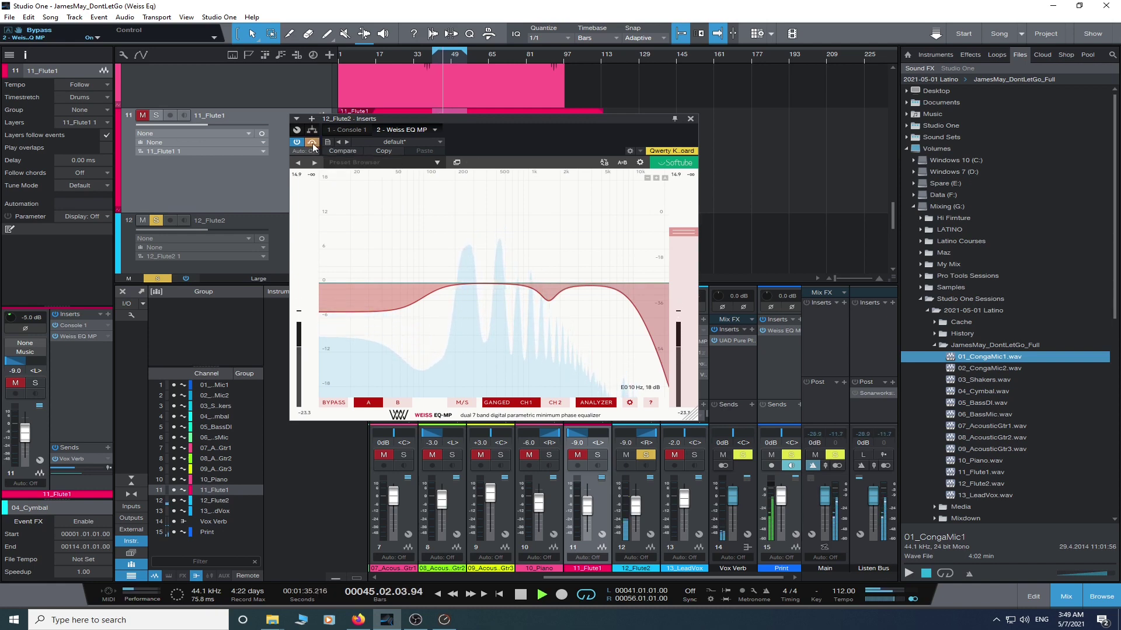
pyautogui.click(313, 143)
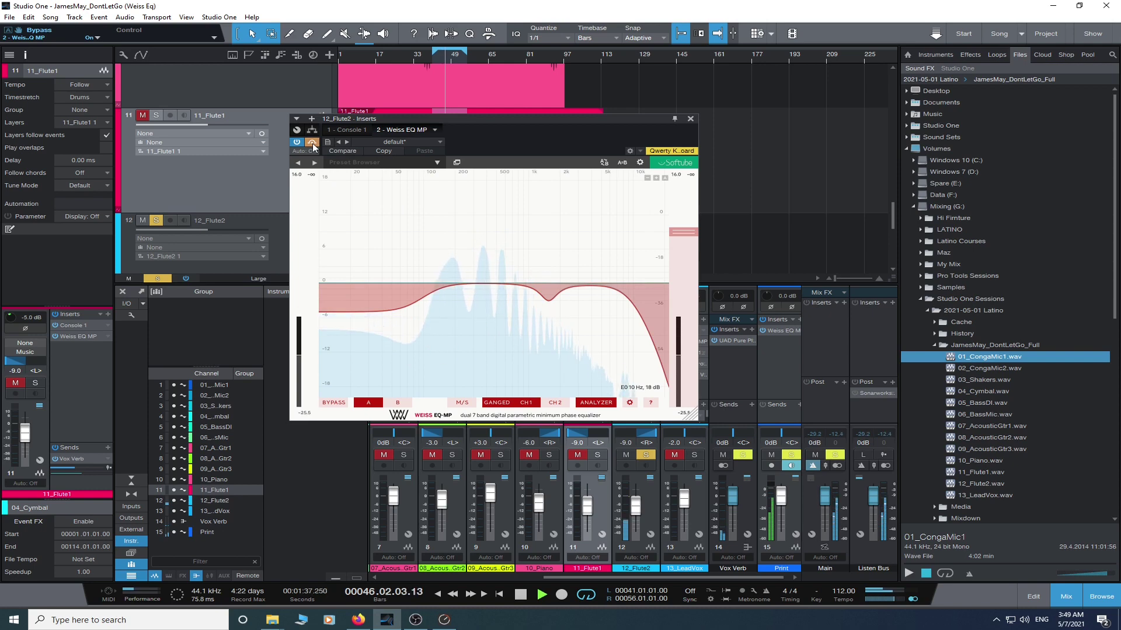
pyautogui.click(690, 118)
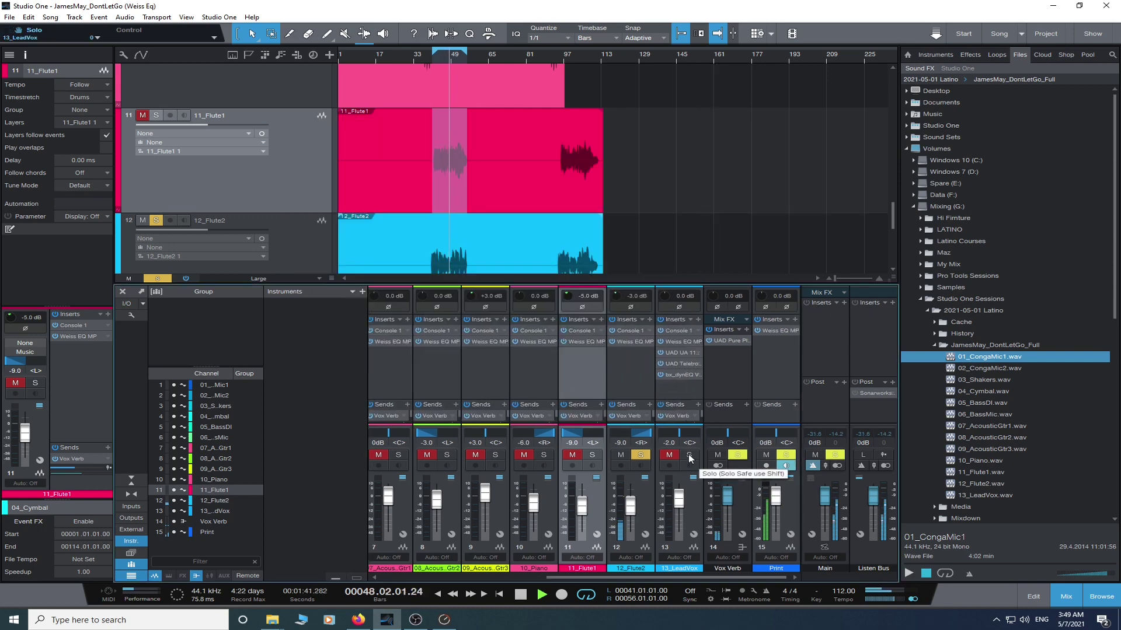
# - Solo 13_LeadVox, compare it with its Weiss EQ MP bypassed and active, close the plug-in window, and stop playback
pyautogui.click(690, 459)
pyautogui.click(675, 341)
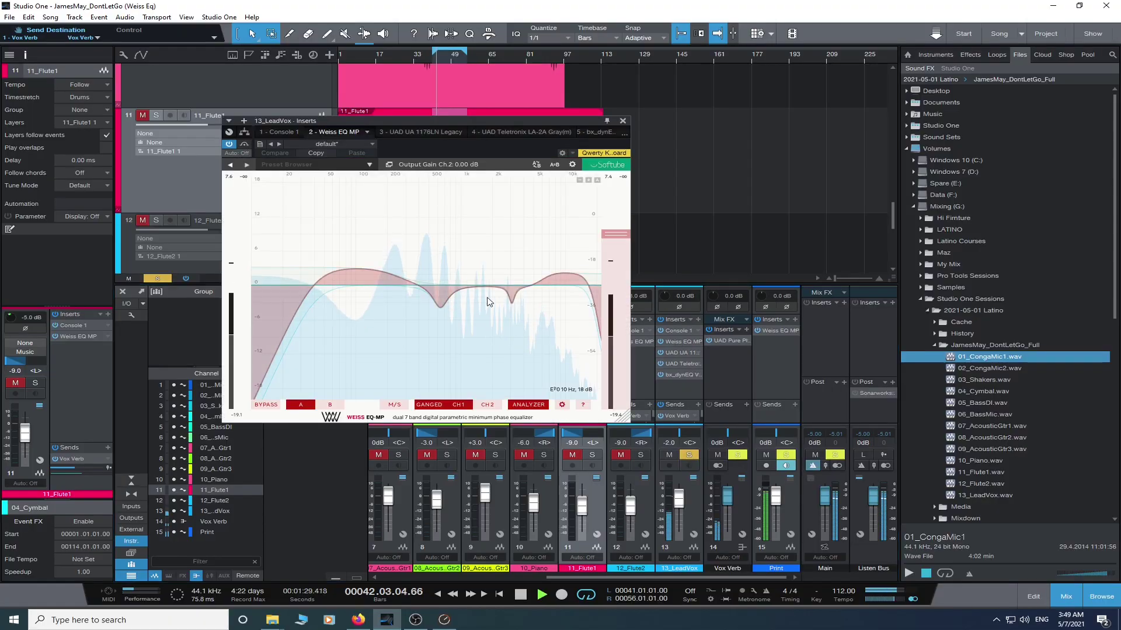
pyautogui.click(245, 148)
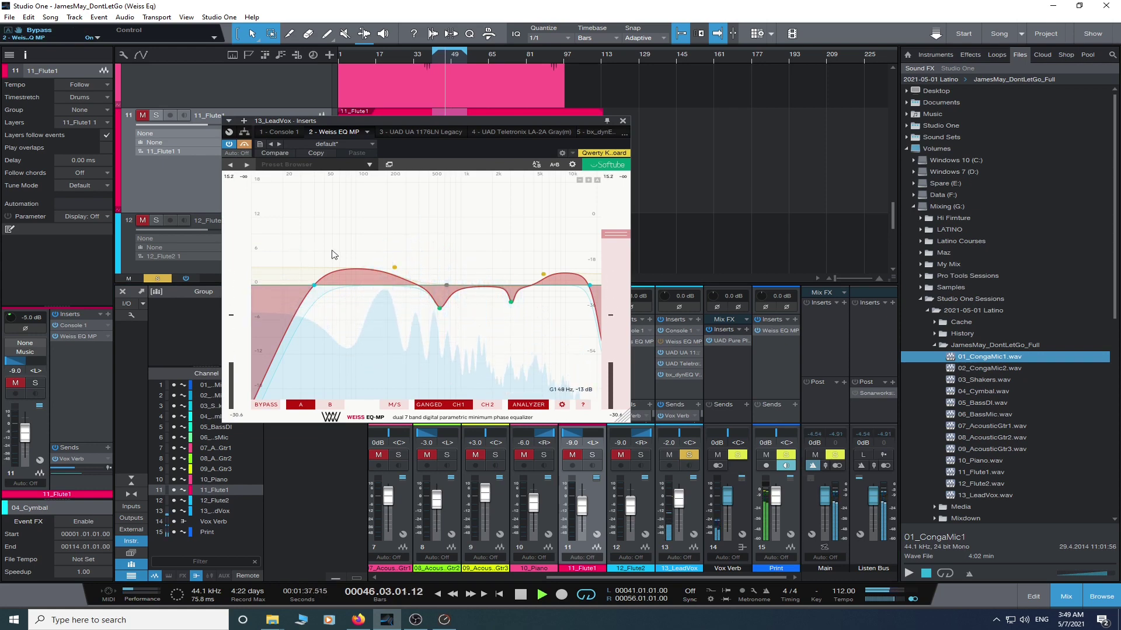
pyautogui.click(245, 145)
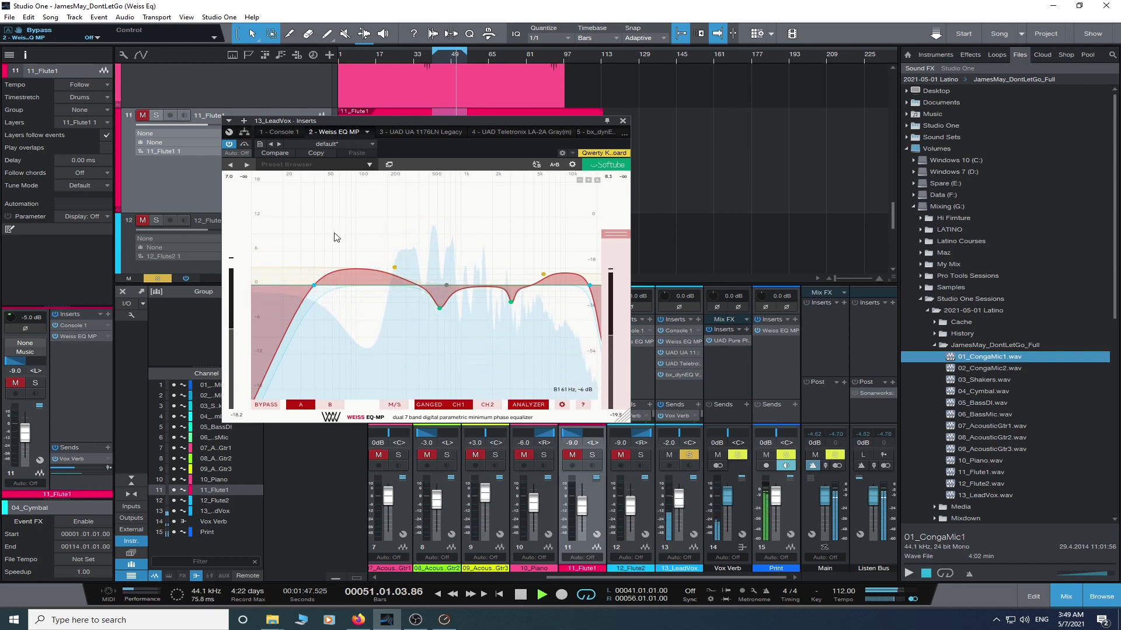
pyautogui.click(623, 121)
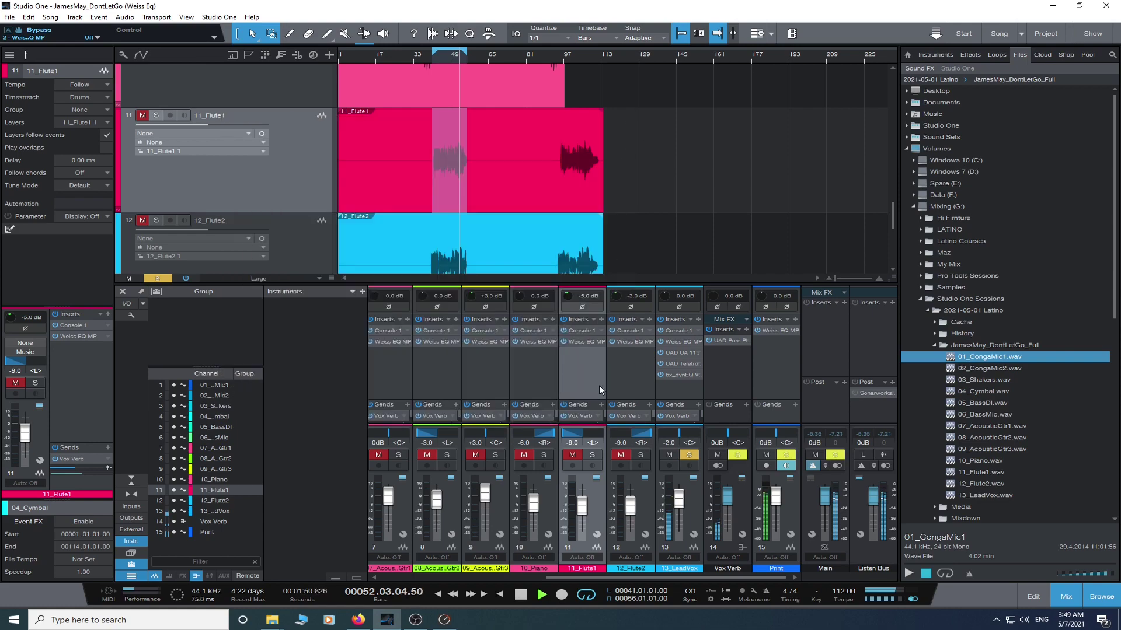
pyautogui.press('space')
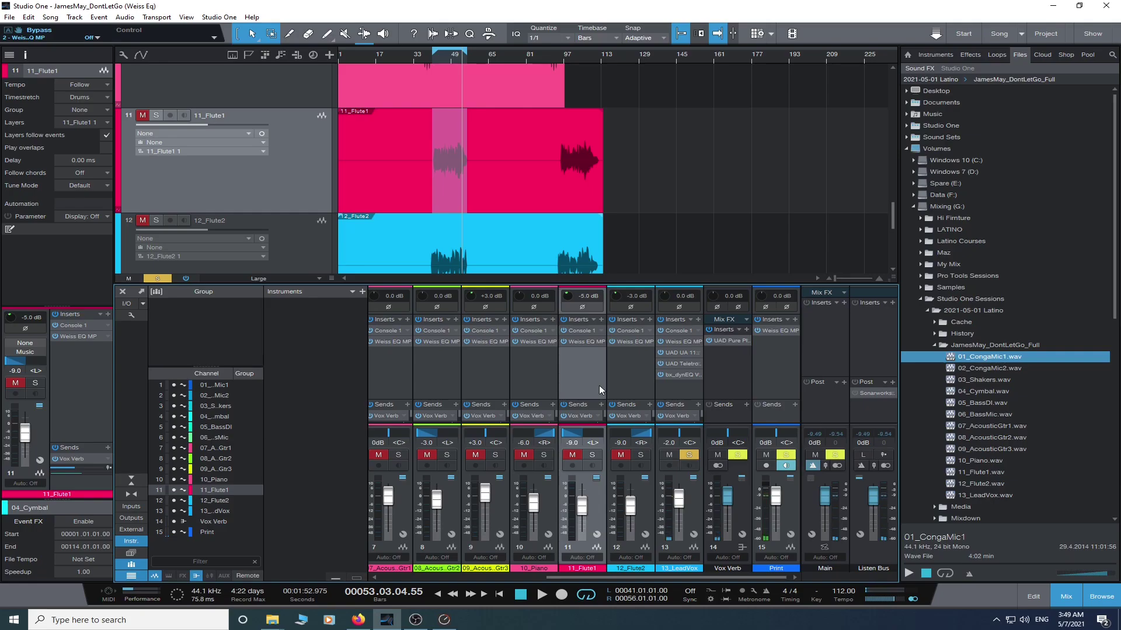
# - Turn off the solo on 13_LeadVox and return the playhead to the loop start at bar 41
pyautogui.scroll(-5, 388, 184)
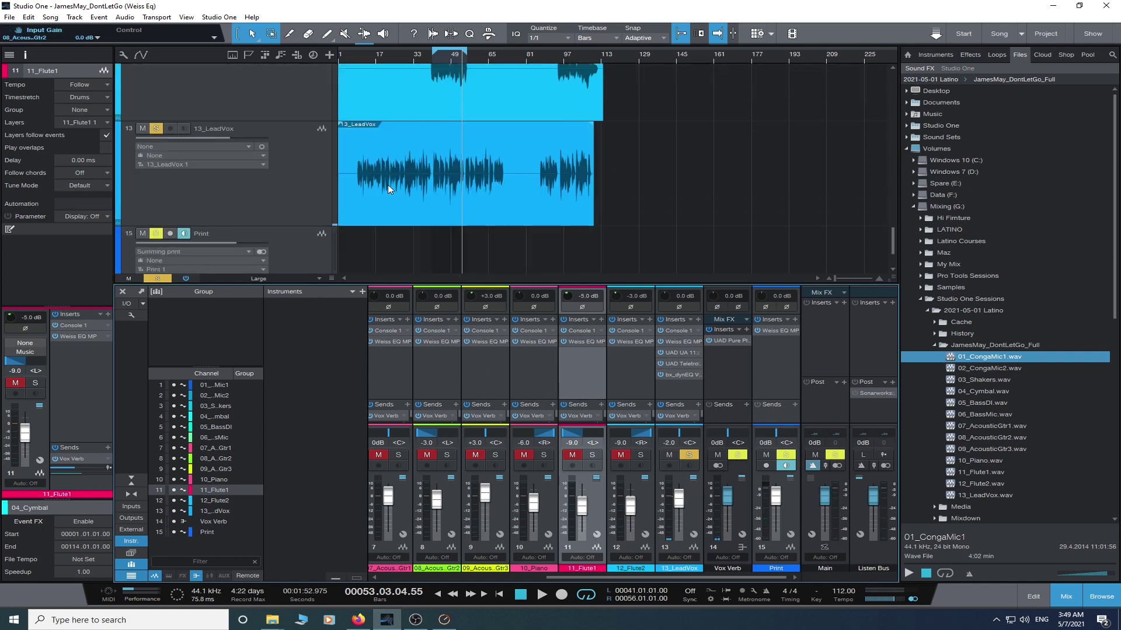
pyautogui.scroll(1, 244, 180)
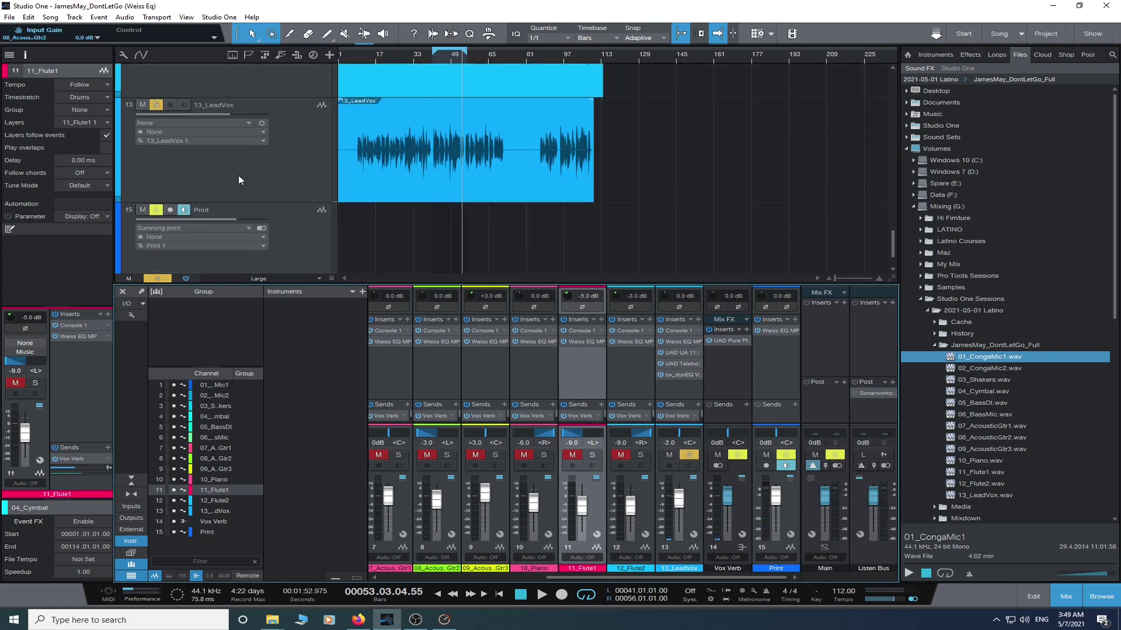
pyautogui.click(156, 105)
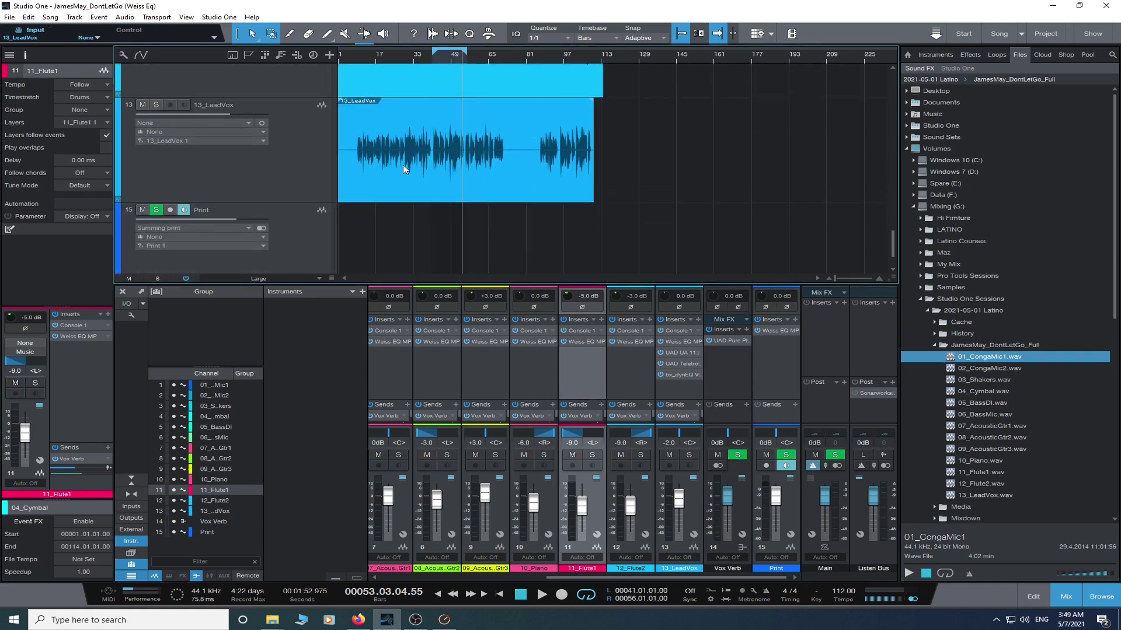
pyautogui.press('KP_1')
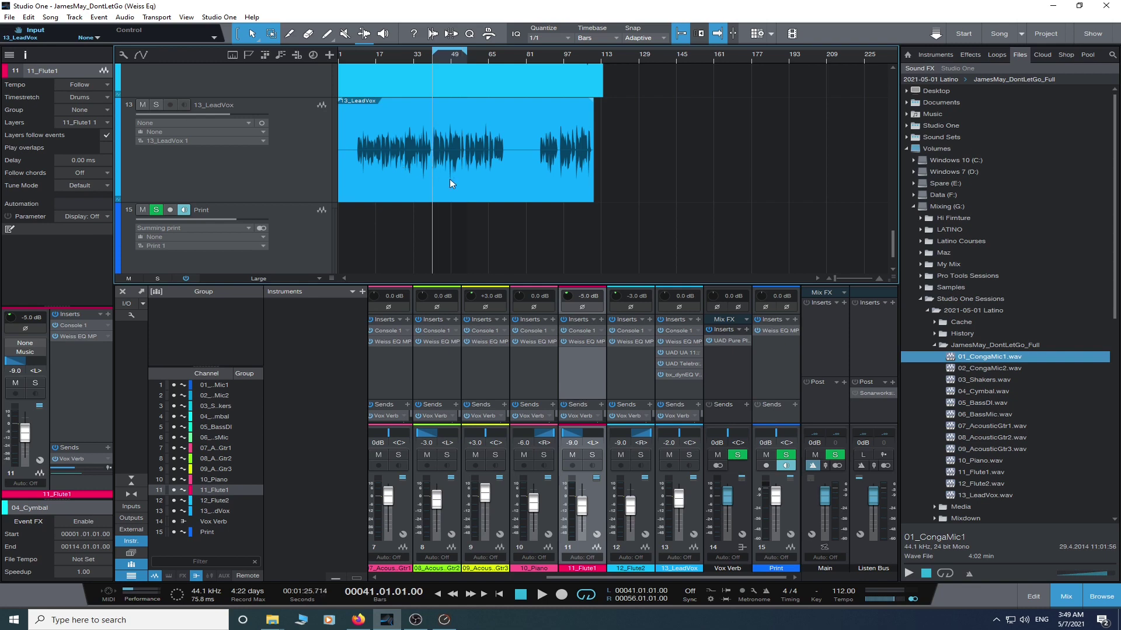
# - Select the range from bar 41 to bar 56 on the 12_Flute2 track
pyautogui.scroll(3, 450, 55)
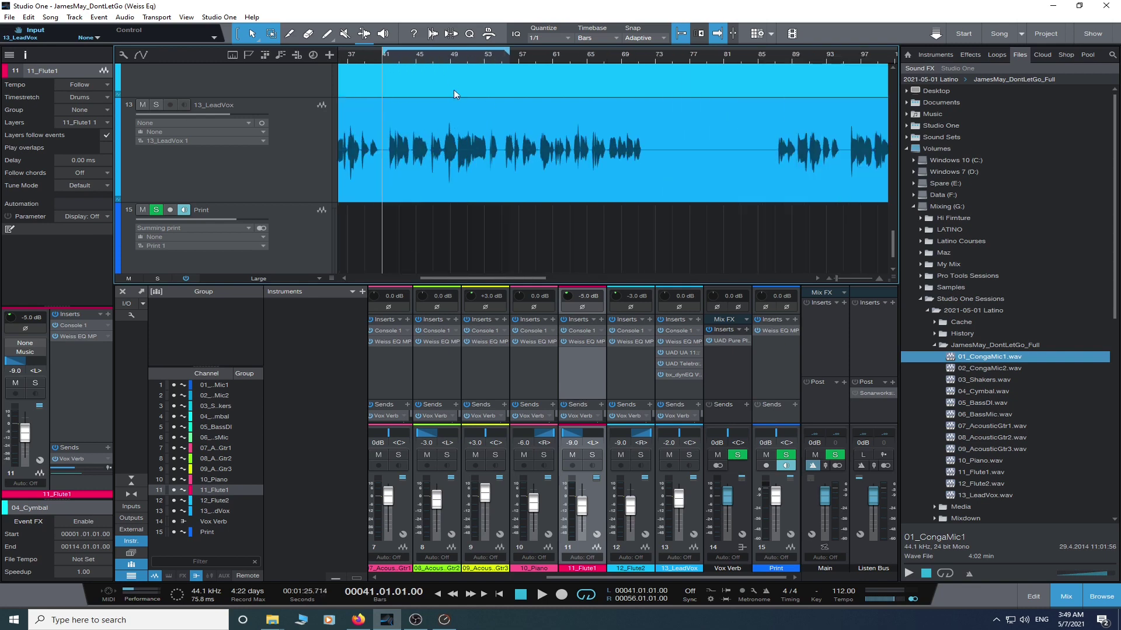
pyautogui.scroll(1, 500, 128)
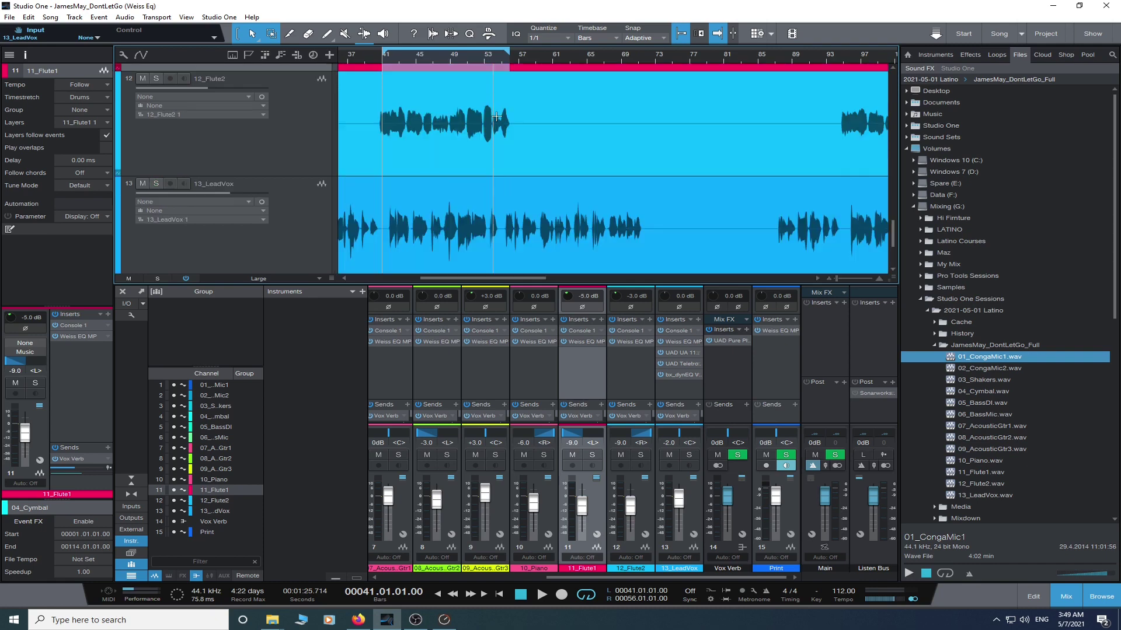
pyautogui.scroll(1, 496, 117)
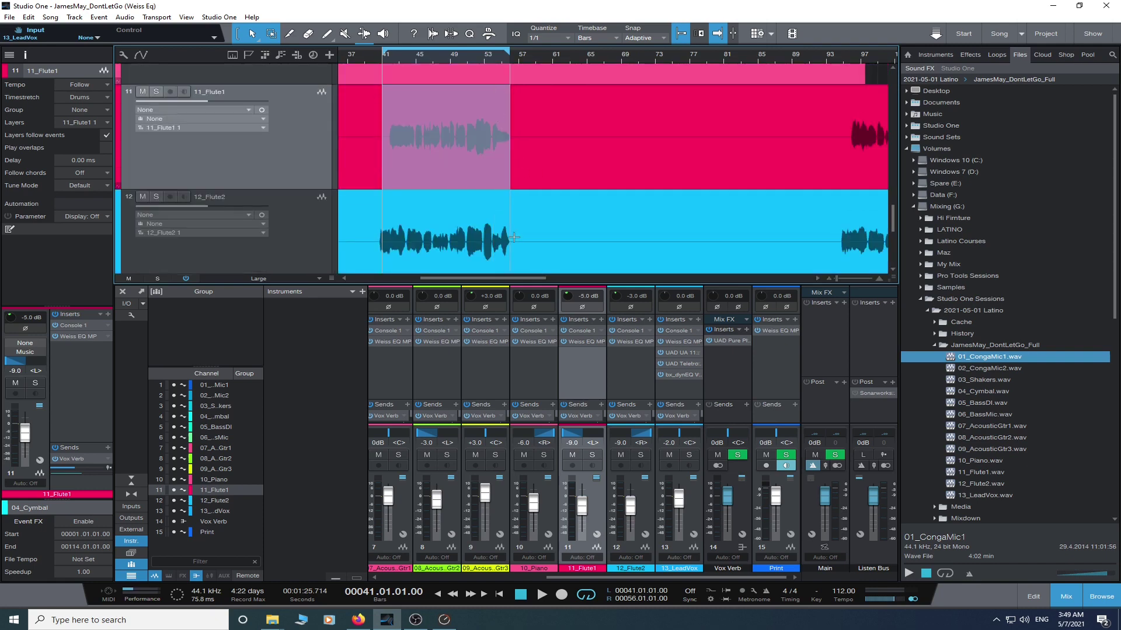
pyautogui.moveTo(510, 237); pyautogui.dragTo(382, 241)
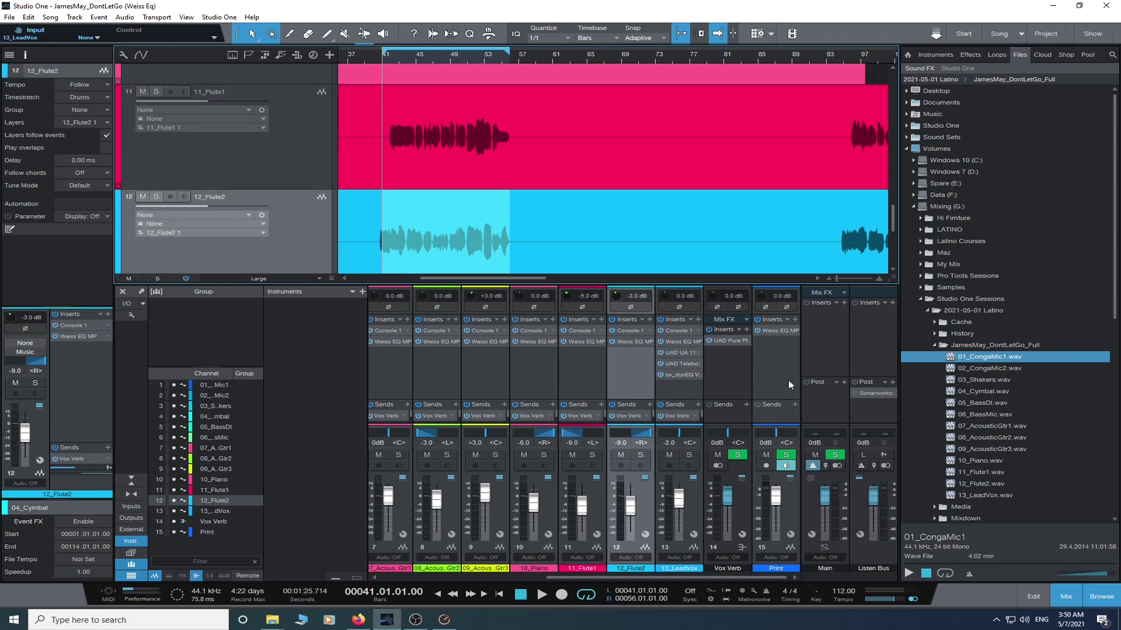
# - Select all instrument and vocal channels from 01_CongaMic1 to 13_LeadVox and start playback of the looped full mix
pyautogui.hscroll(-1, 788, 380)
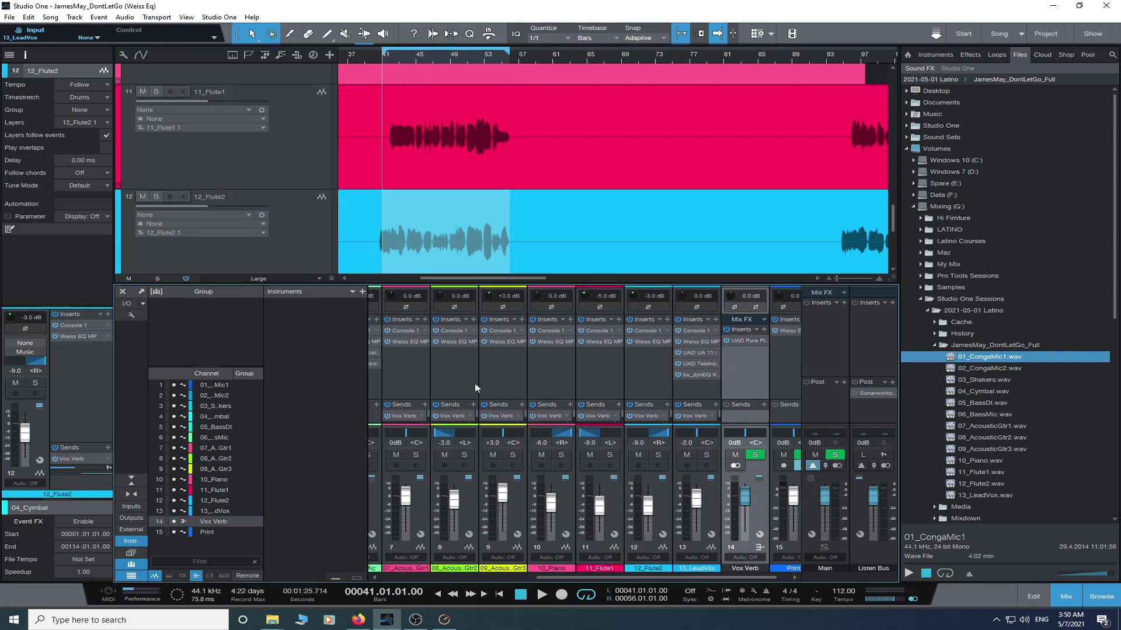
pyautogui.hscroll(1, 475, 383)
pyautogui.click(684, 392)
pyautogui.press('space')
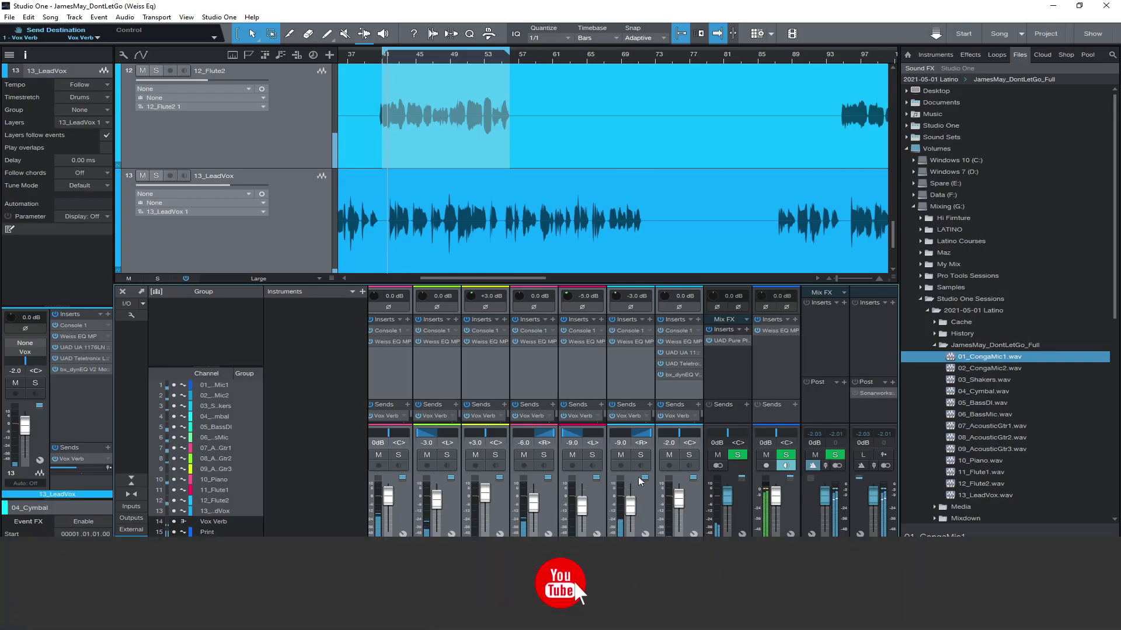
# - Compare the full mix with the Weiss EQ MP deactivated and reactivated on all selected channels at once, repeating the comparison over the loop
pyautogui.hscroll(-5, 437, 374)
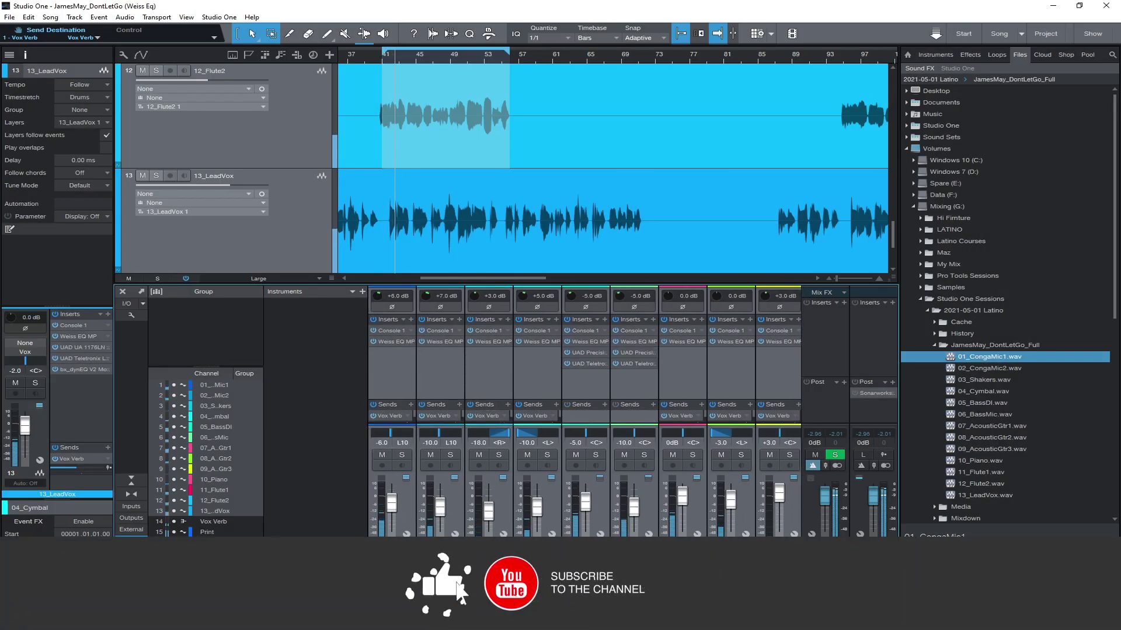
pyautogui.click(373, 341)
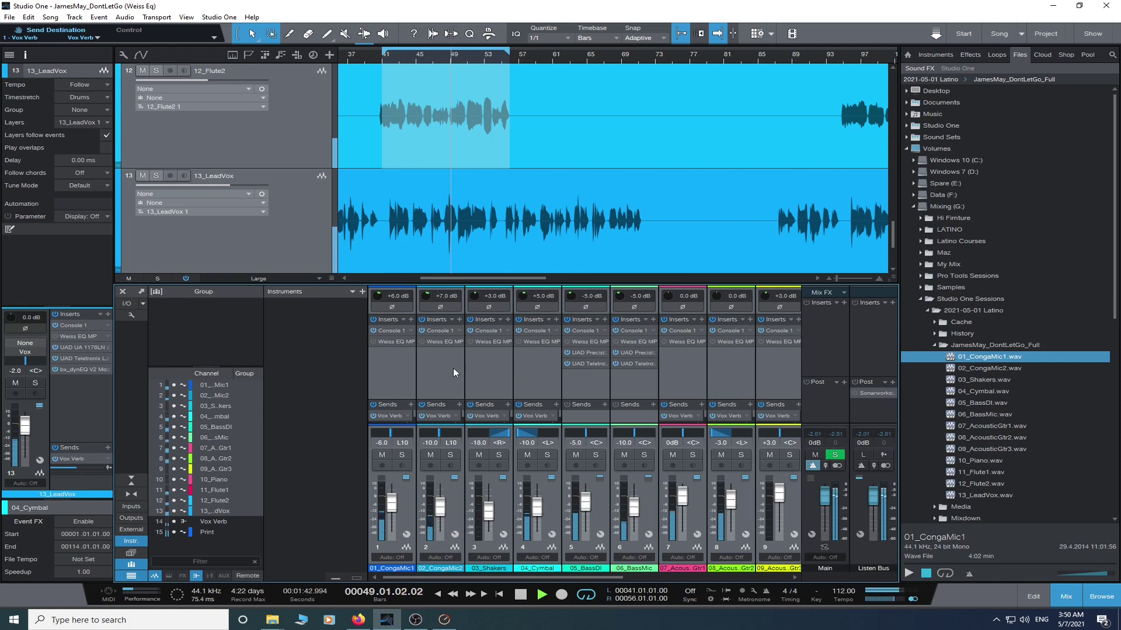
pyautogui.click(372, 341)
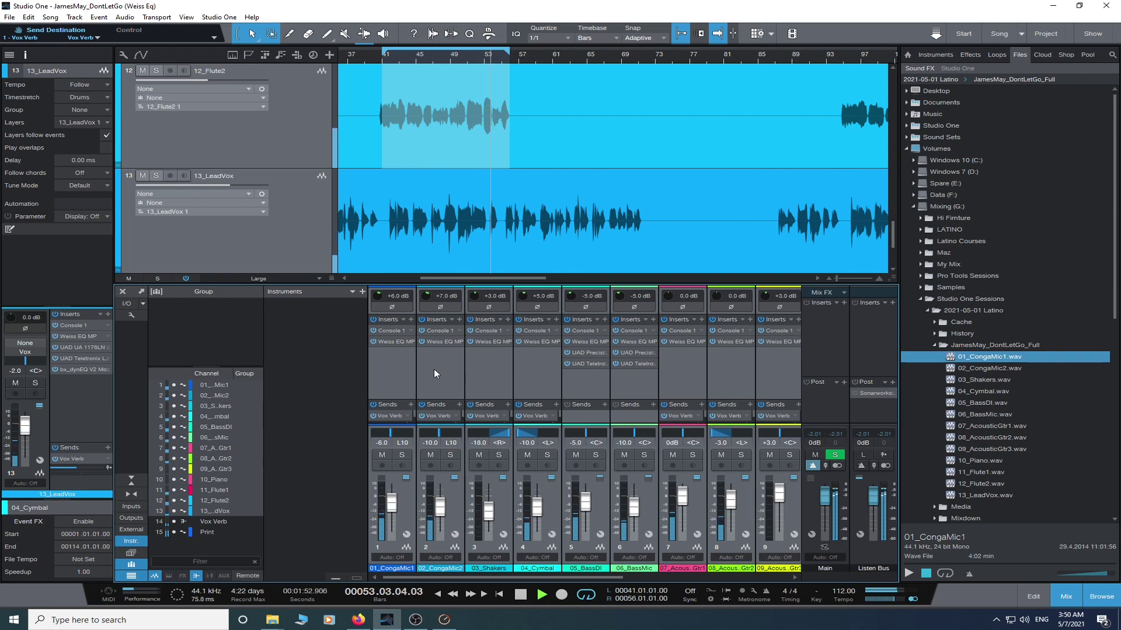
pyautogui.click(372, 342)
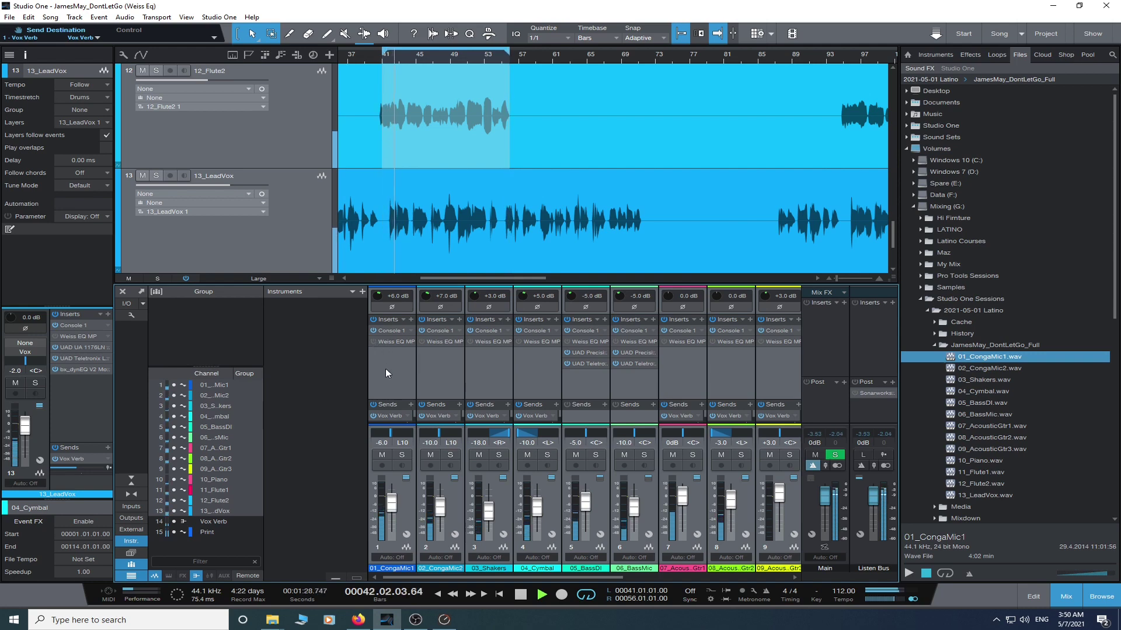
pyautogui.click(373, 341)
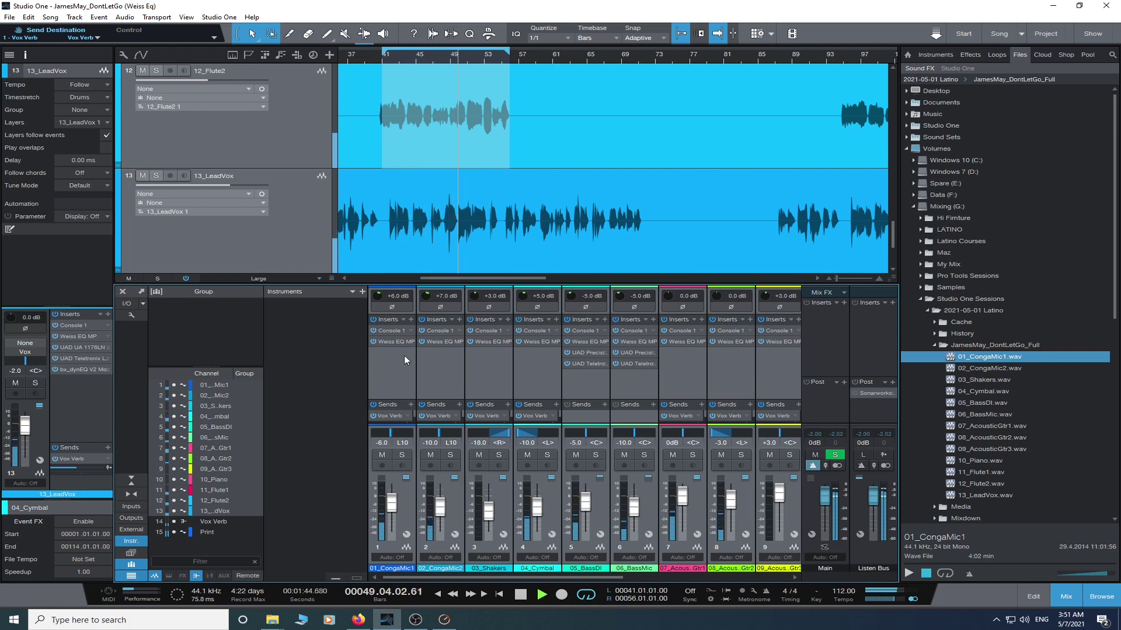
pyautogui.click(374, 342)
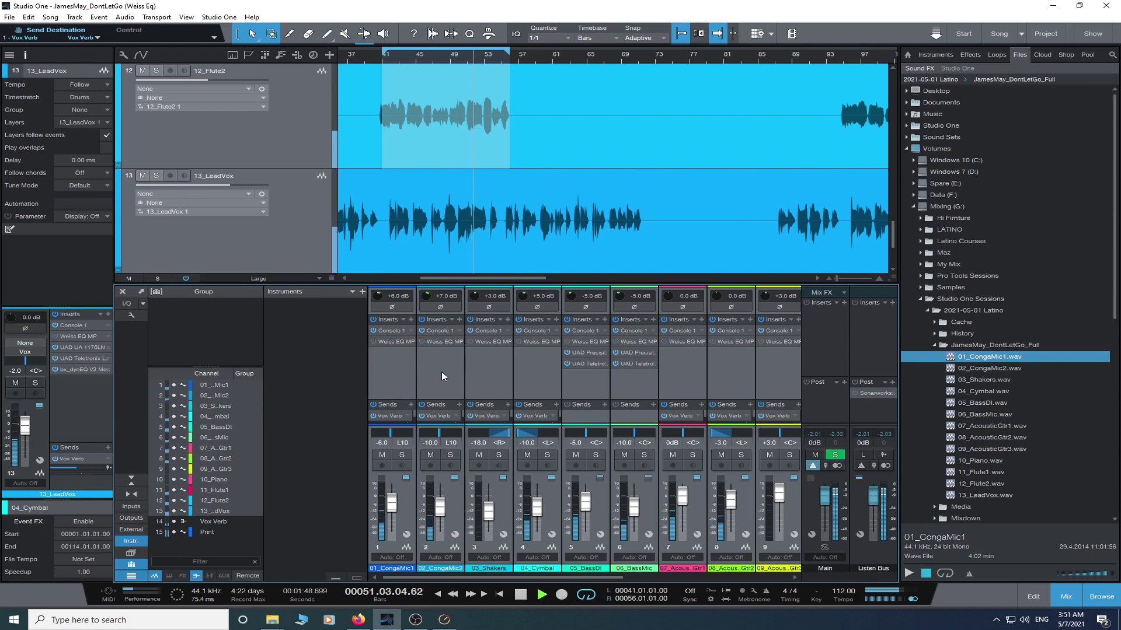